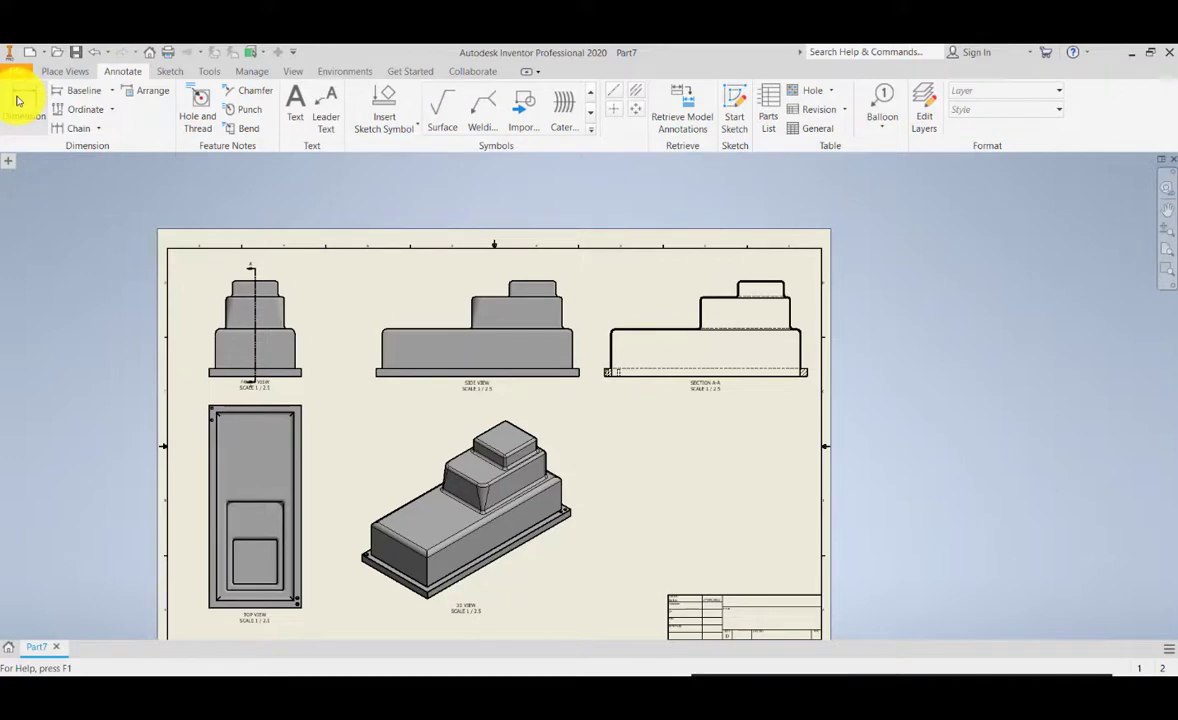
- Dimension the overall width of the lowest tier in the side view, placing the dimension beneath the view label
left_click(20, 100)
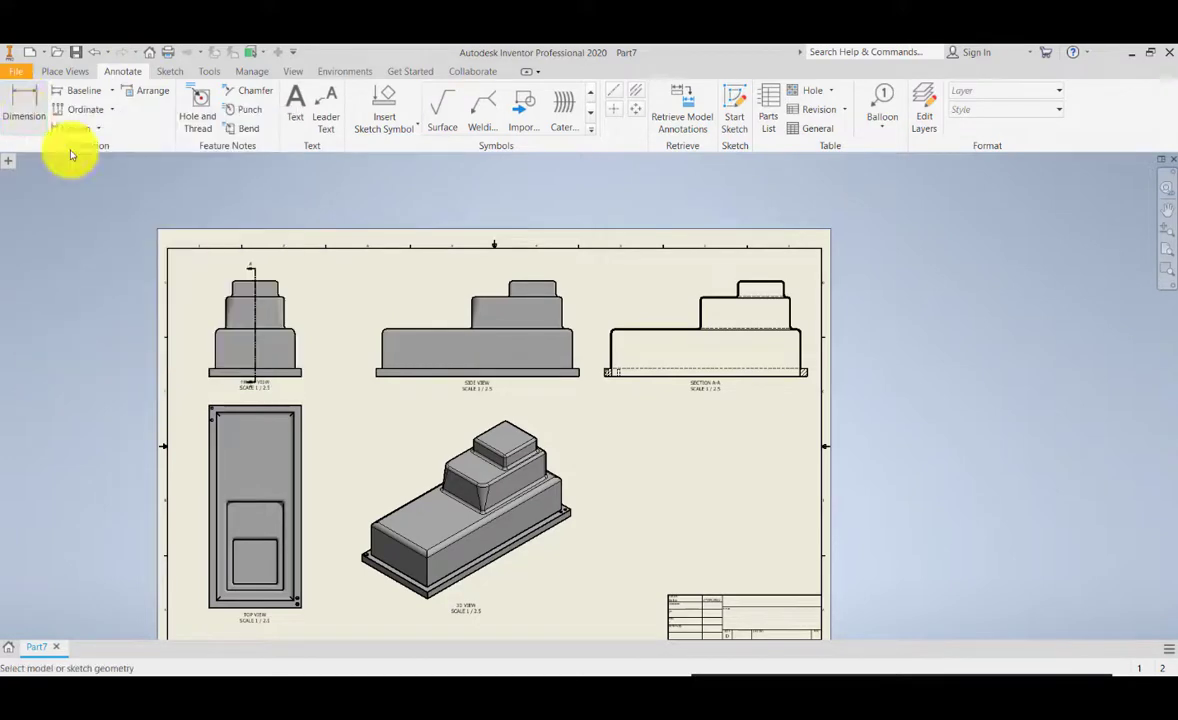
scroll(400, 382, "up", 6)
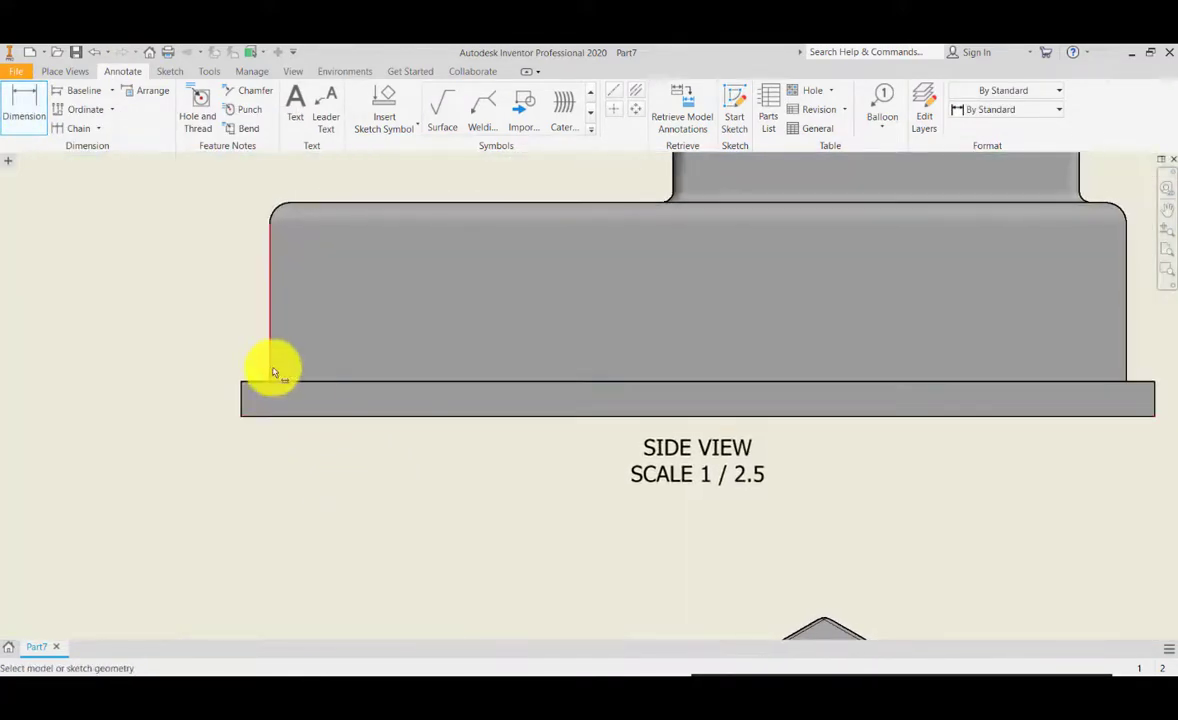
middle_click_drag(639, 382, 381, 400)
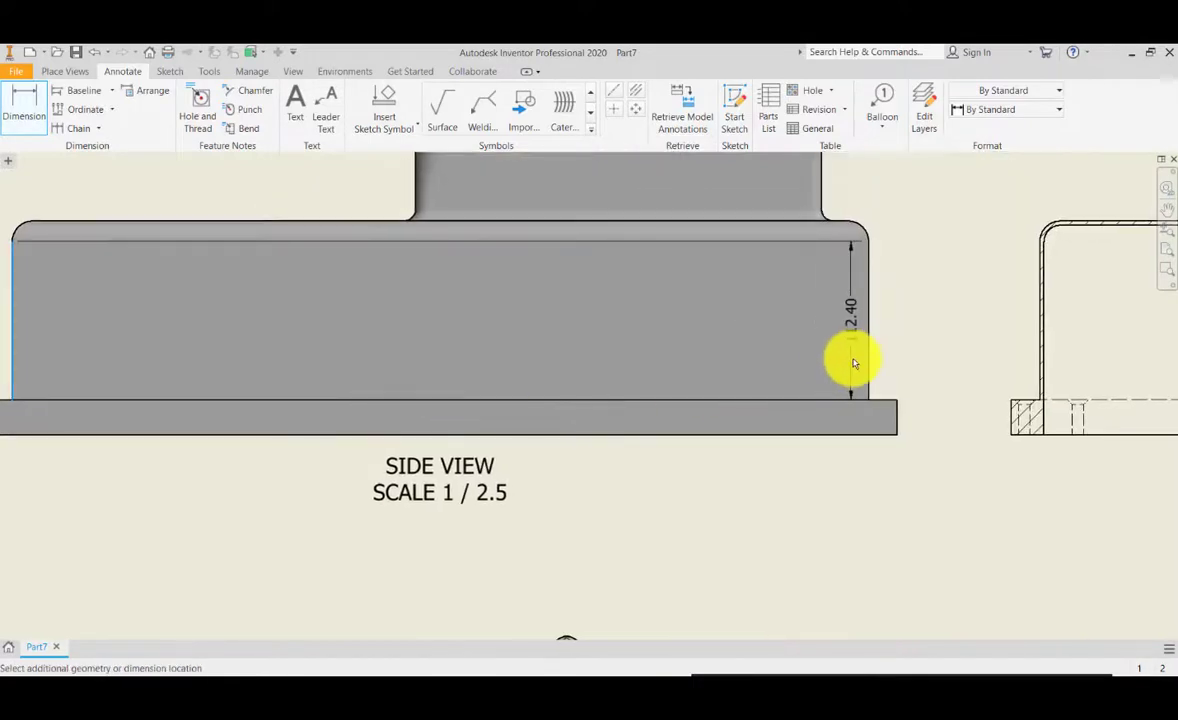
left_click(867, 355)
middle_click_drag(430, 487, 560, 468)
scroll(452, 490, "down", 4)
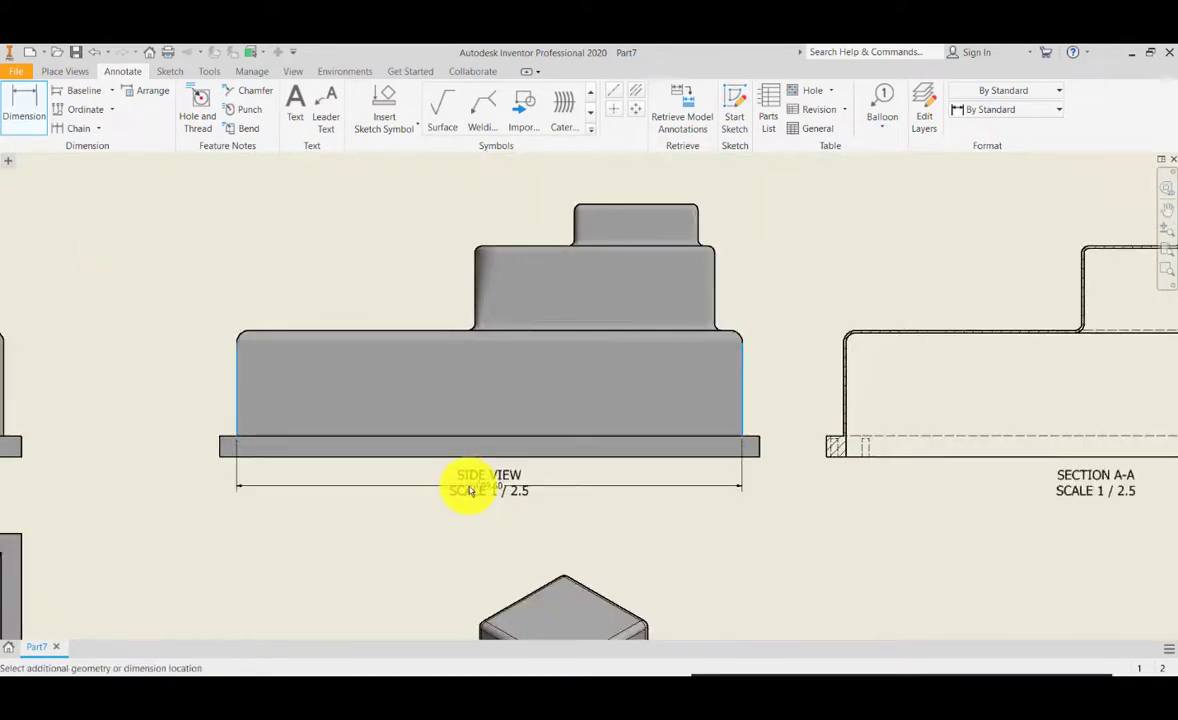
middle_click_drag(470, 490, 500, 447)
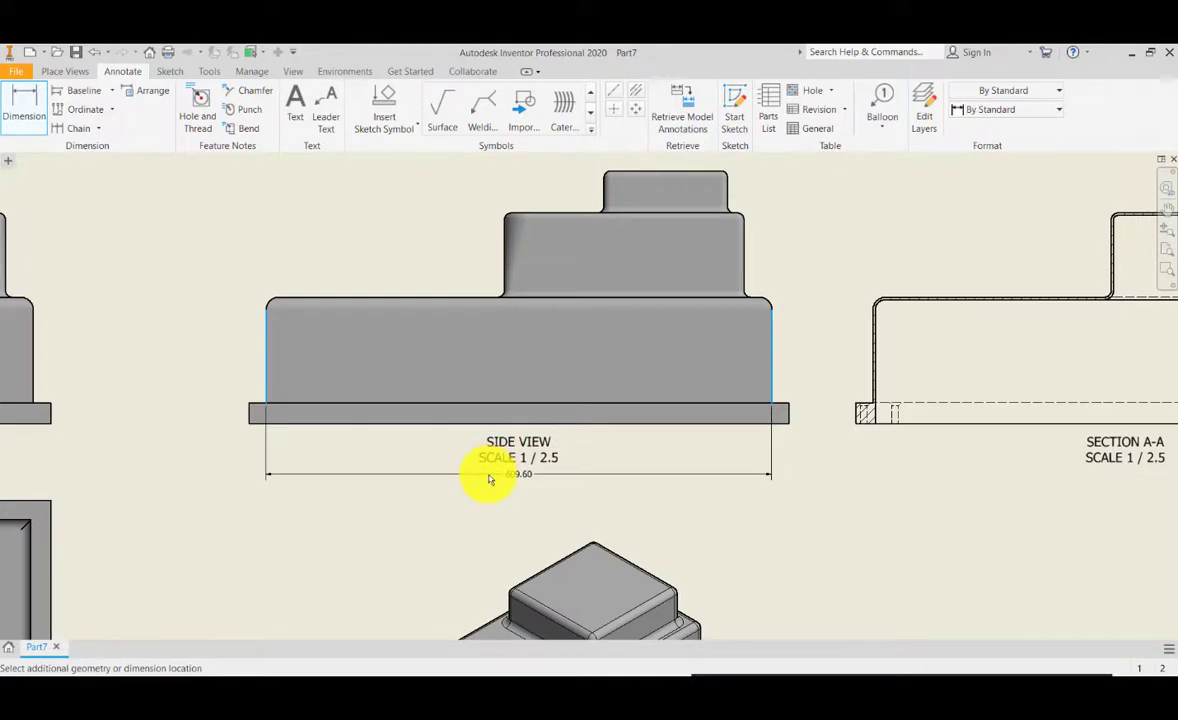
left_click(278, 430)
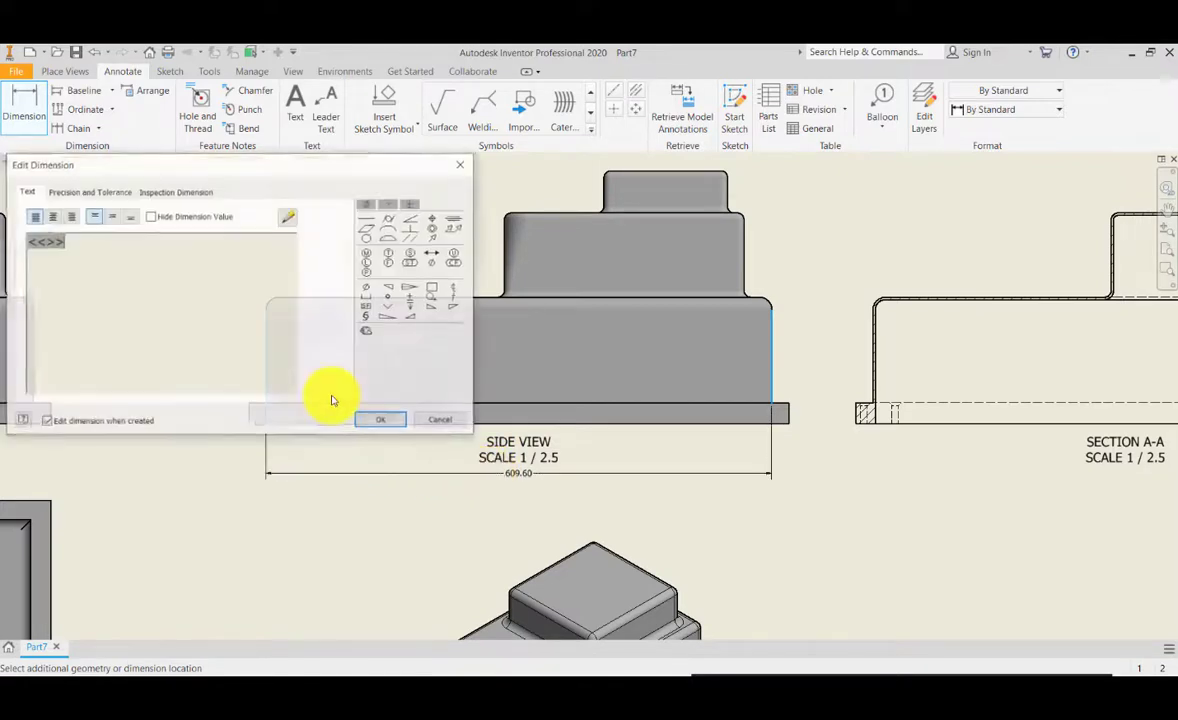
left_click(383, 421)
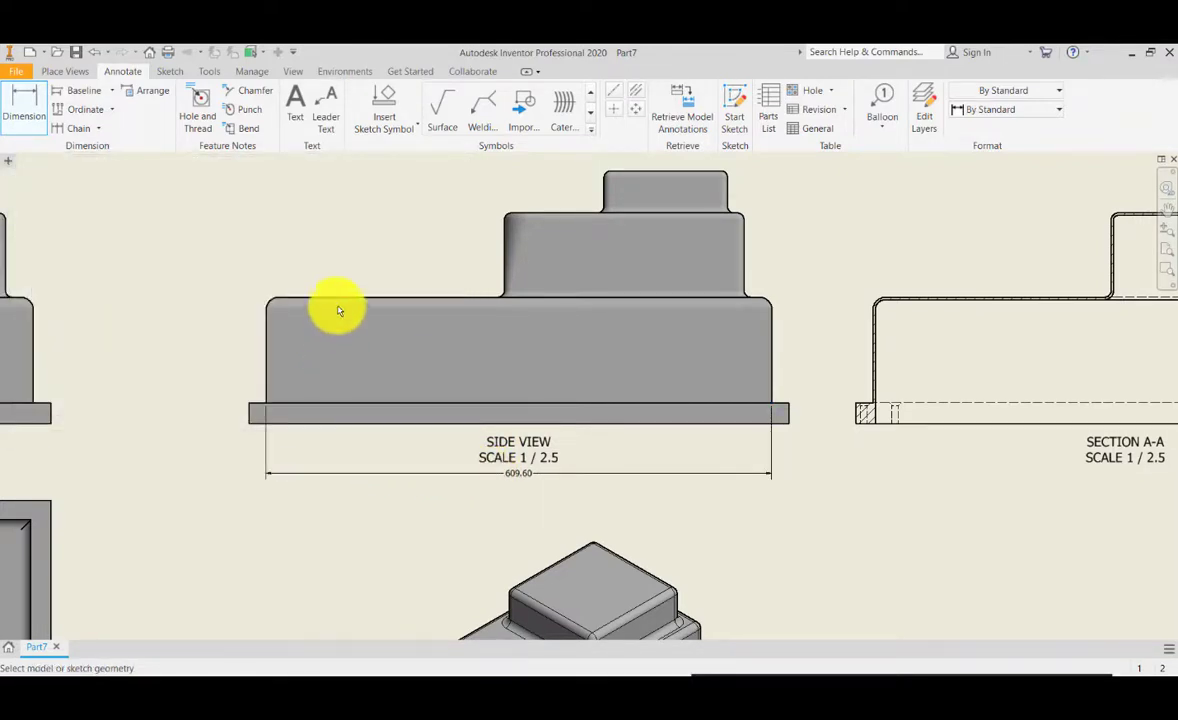
- Dimension the lowest tier's height in the side view, from the flange's upper edge to the tier's upper edge
left_click(337, 299)
left_click(310, 410)
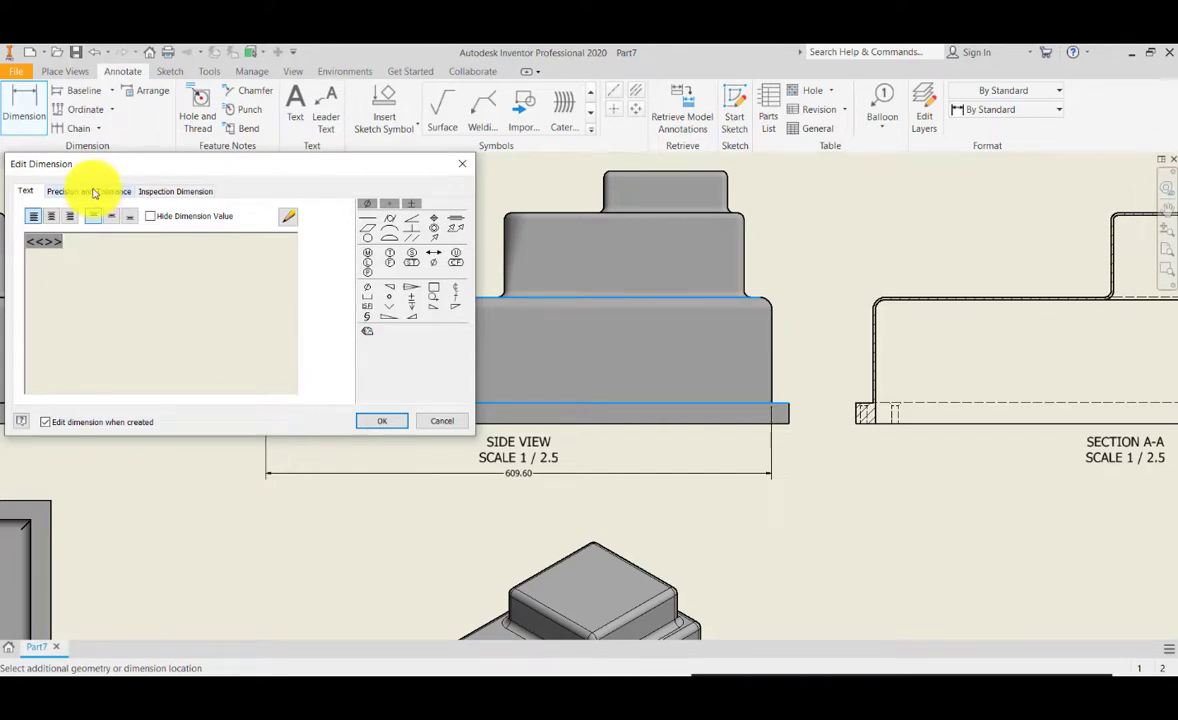
left_click(384, 423)
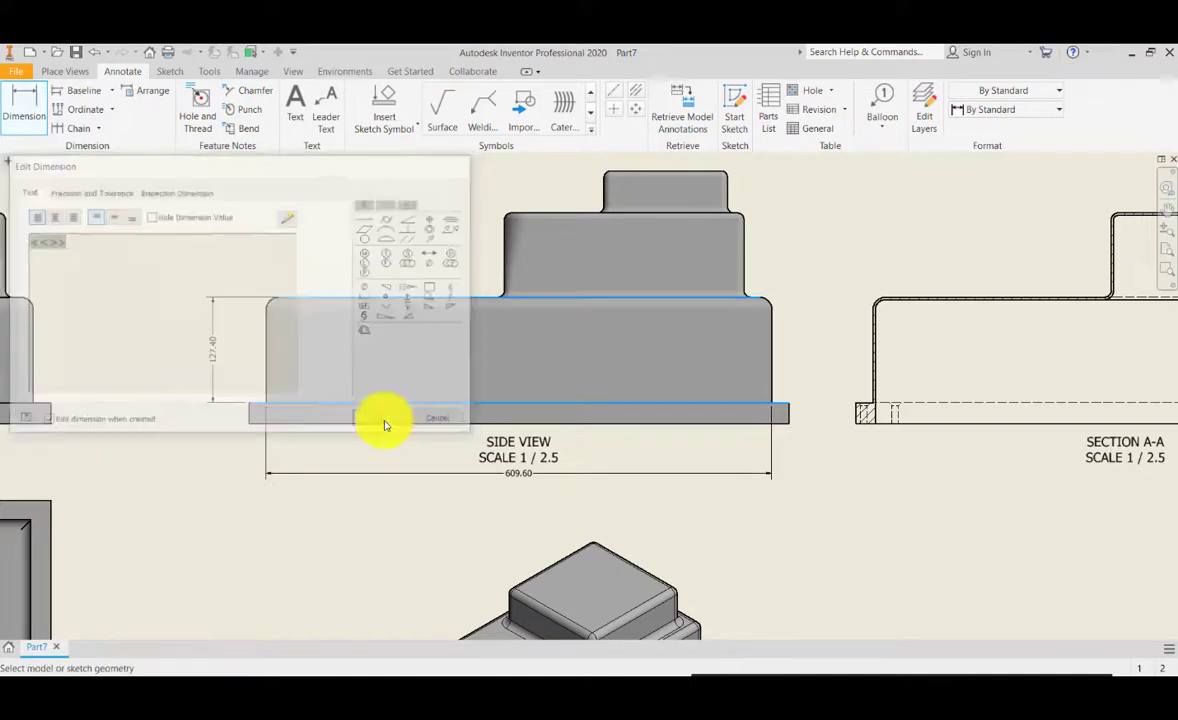
- Dimension the middle tier's height in the side view, aligned in line above the lowest tier's height dimension
middle_click_drag(502, 360, 471, 452)
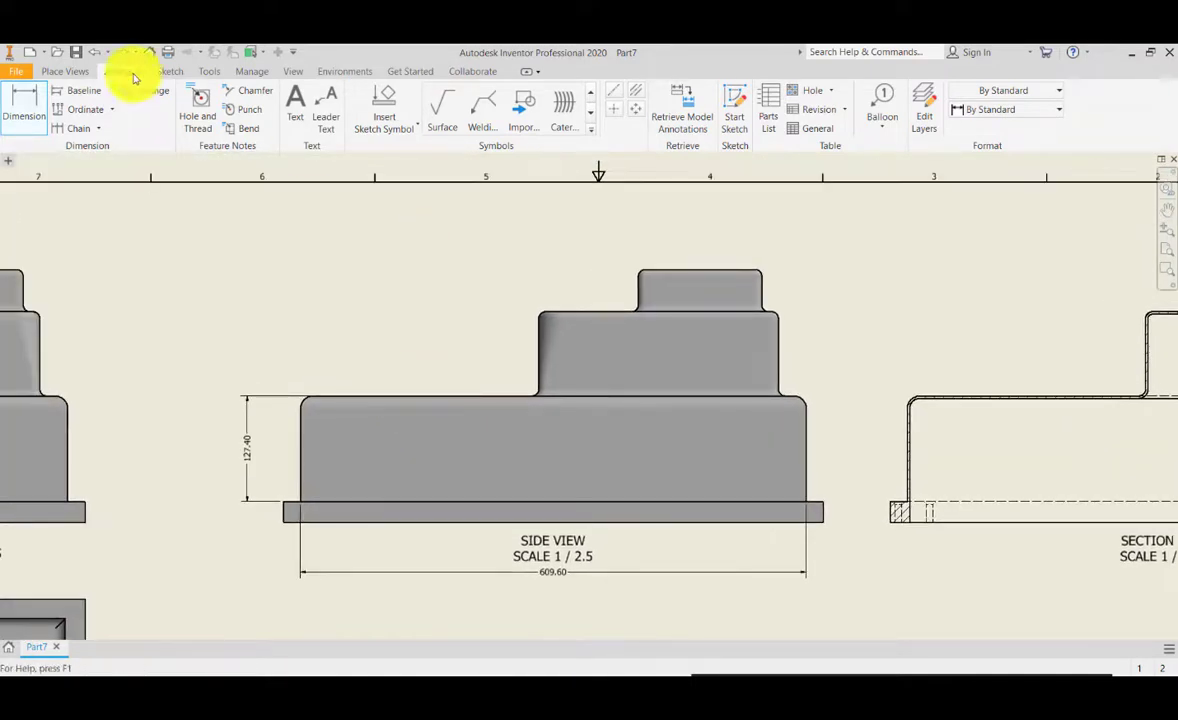
left_click(26, 97)
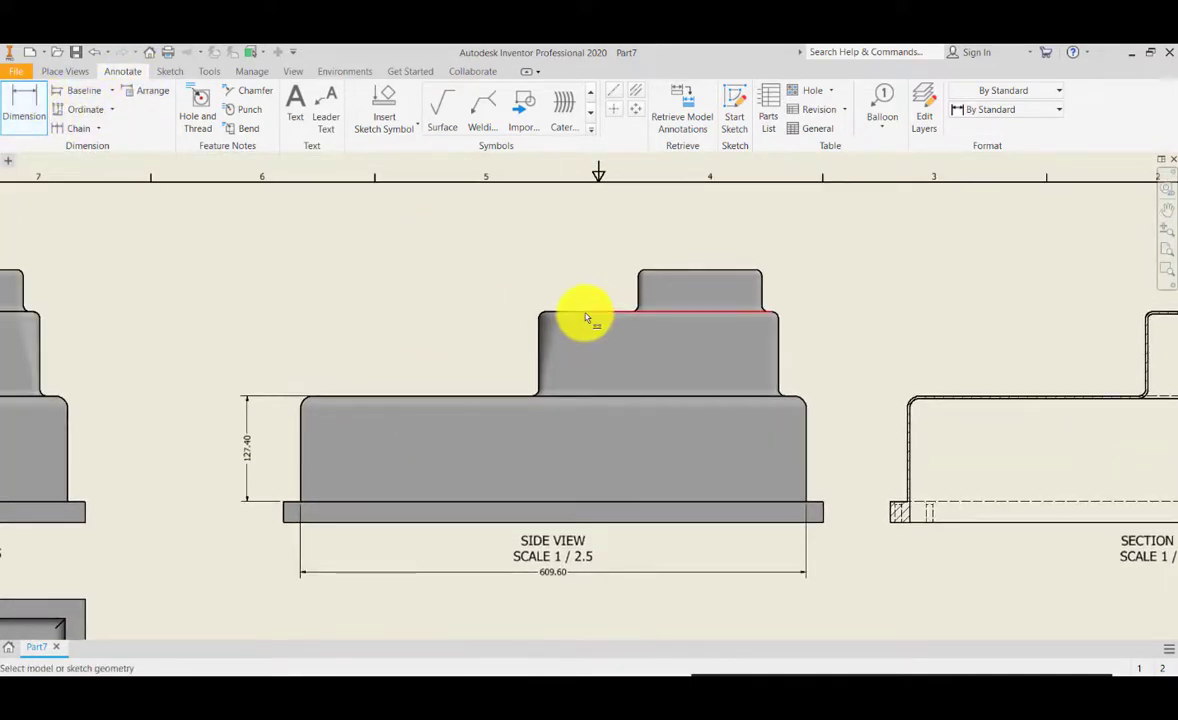
left_click(587, 318)
left_click(592, 395)
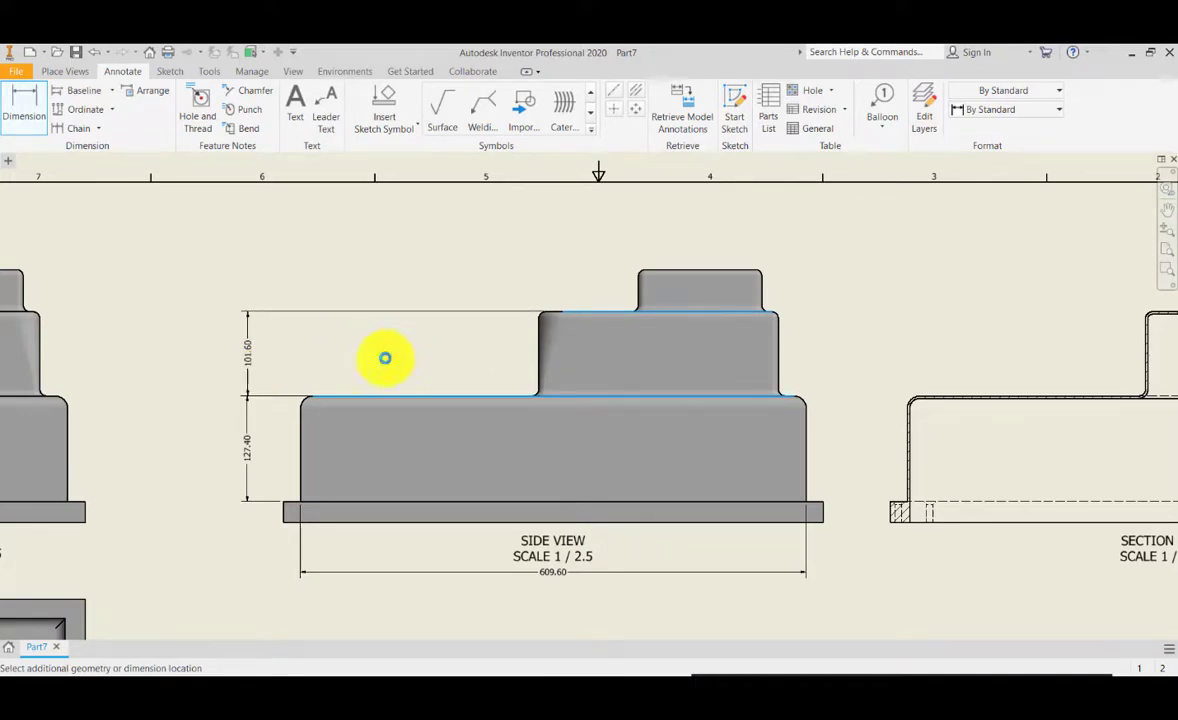
left_click(385, 358)
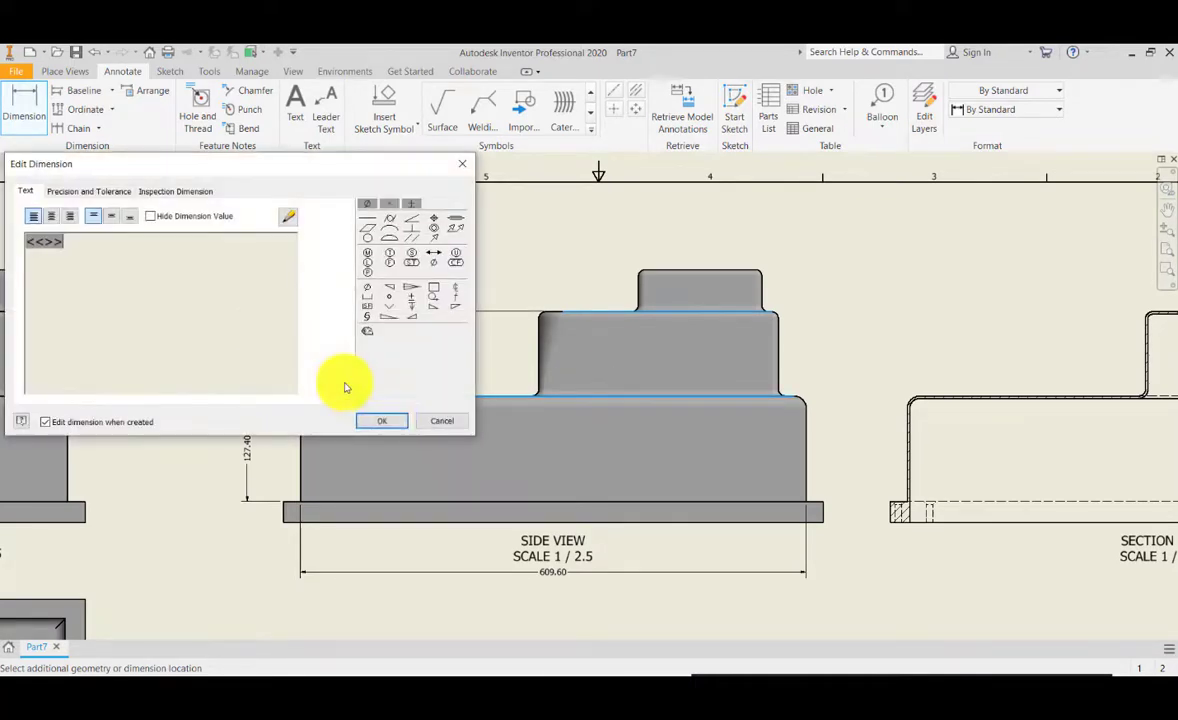
left_click(395, 424)
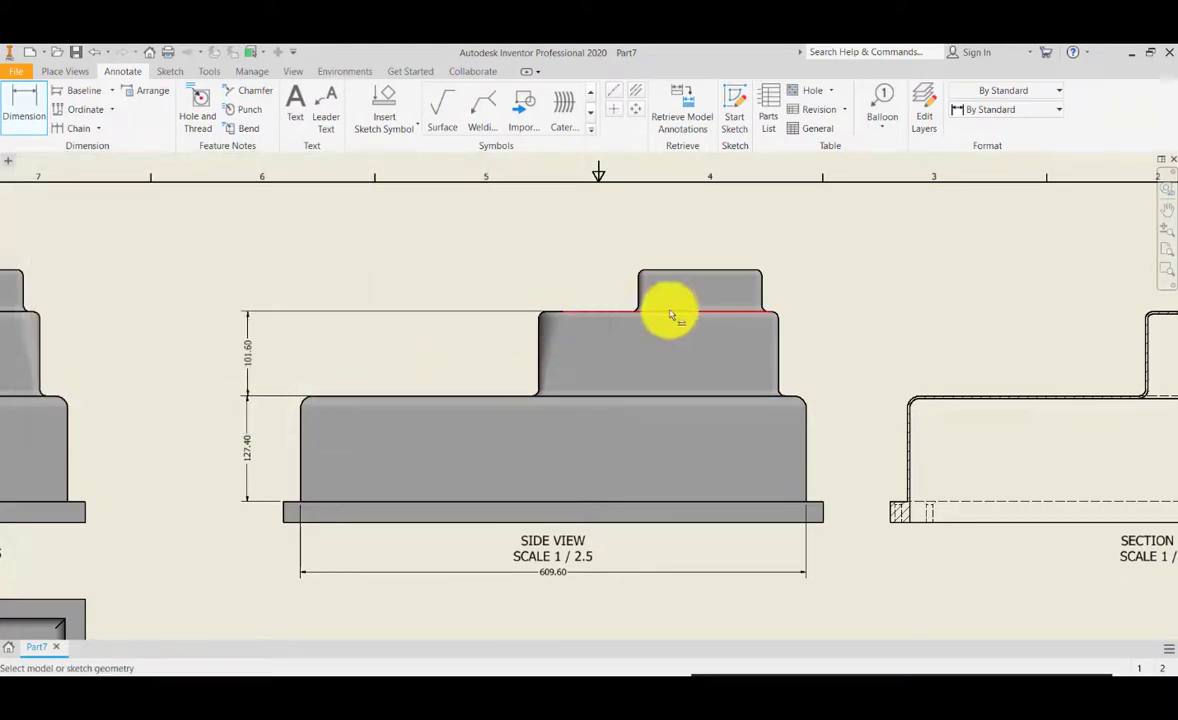
- Add a radius dimension to the middle tier's upper outer corner fillet beside the top tier in the side view
scroll(671, 315, "up", 2)
middle_click_drag(671, 321, 566, 397)
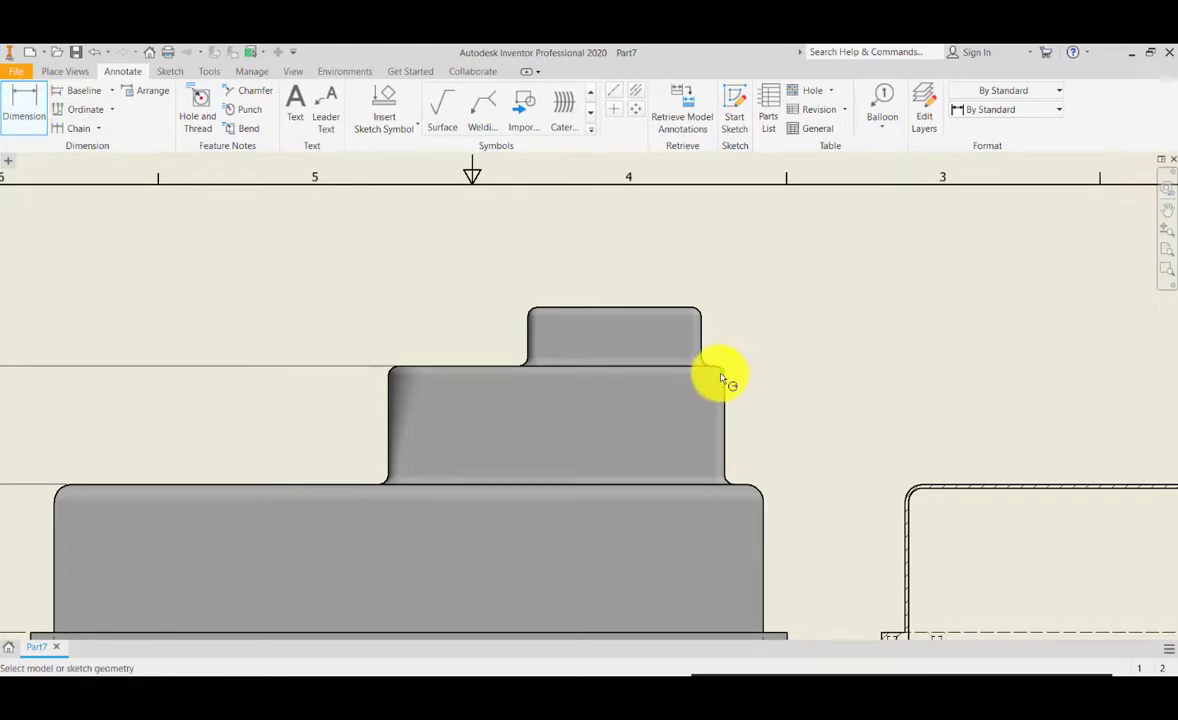
scroll(721, 378, "up", 4)
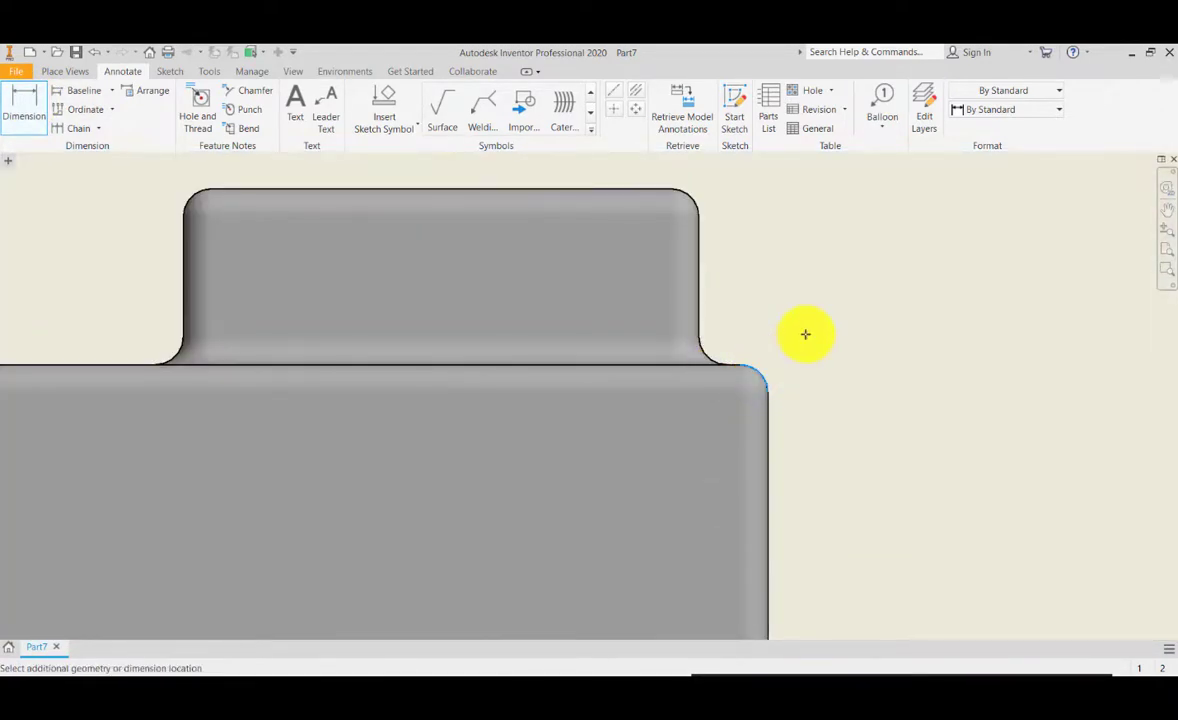
middle_click_drag(715, 303, 563, 334)
left_click(22, 95)
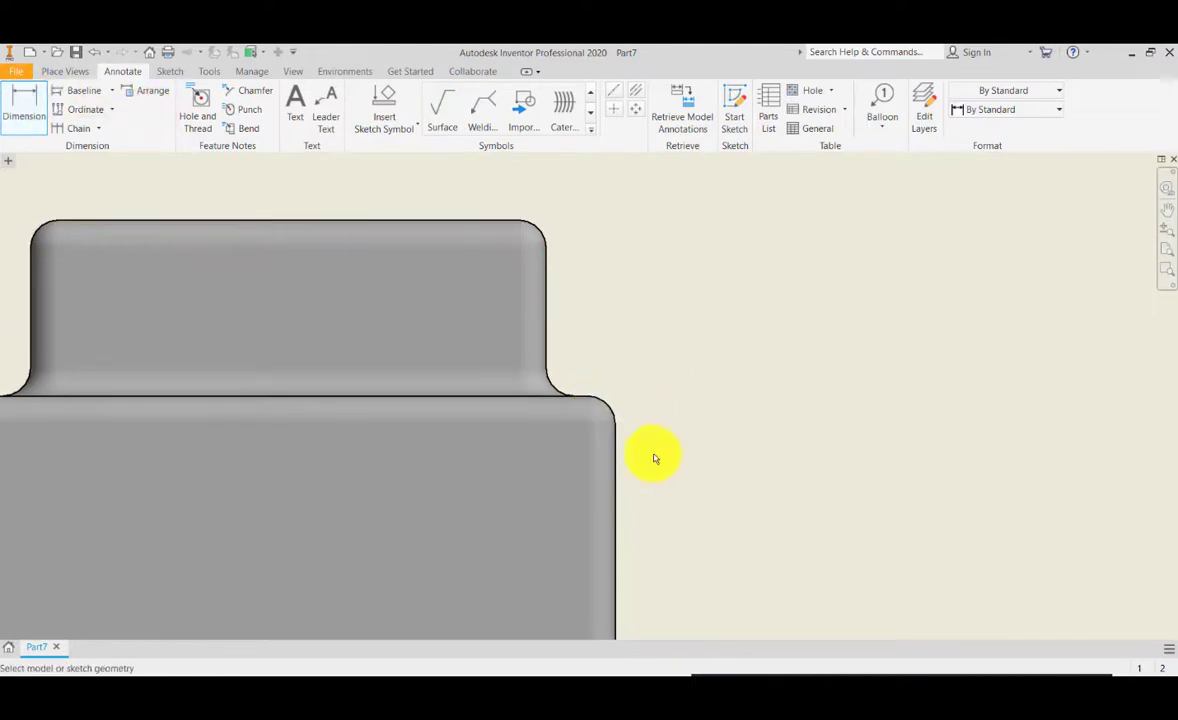
left_click(612, 410)
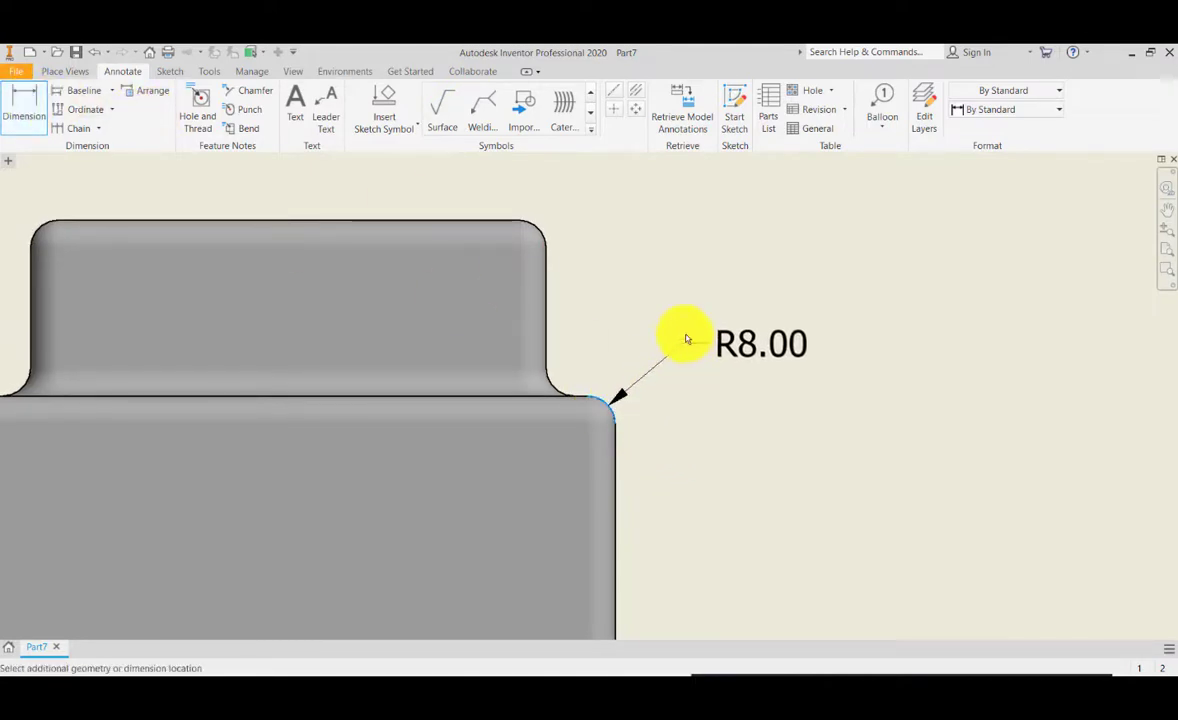
left_click(821, 330)
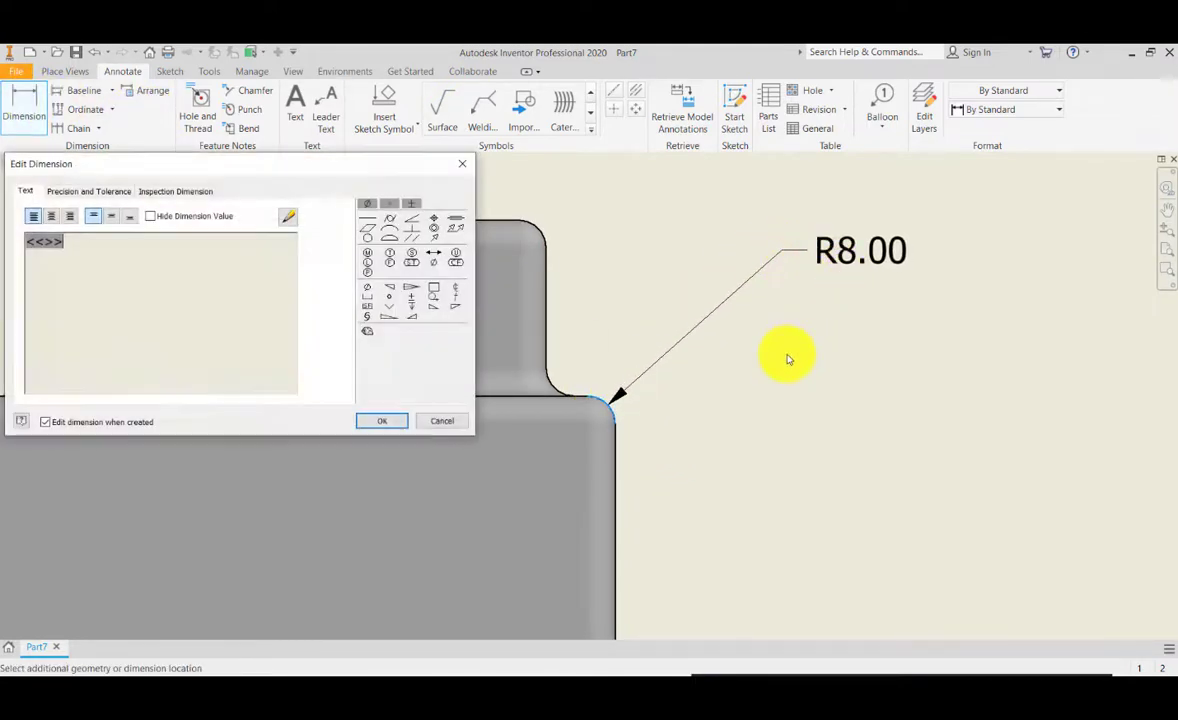
left_click(378, 421)
- Dimension the wall thickness of the lowest tier in Section A-A, placing the value outside the wall just above the flange
scroll(744, 337, "down", 10)
scroll(739, 457, "up", 5)
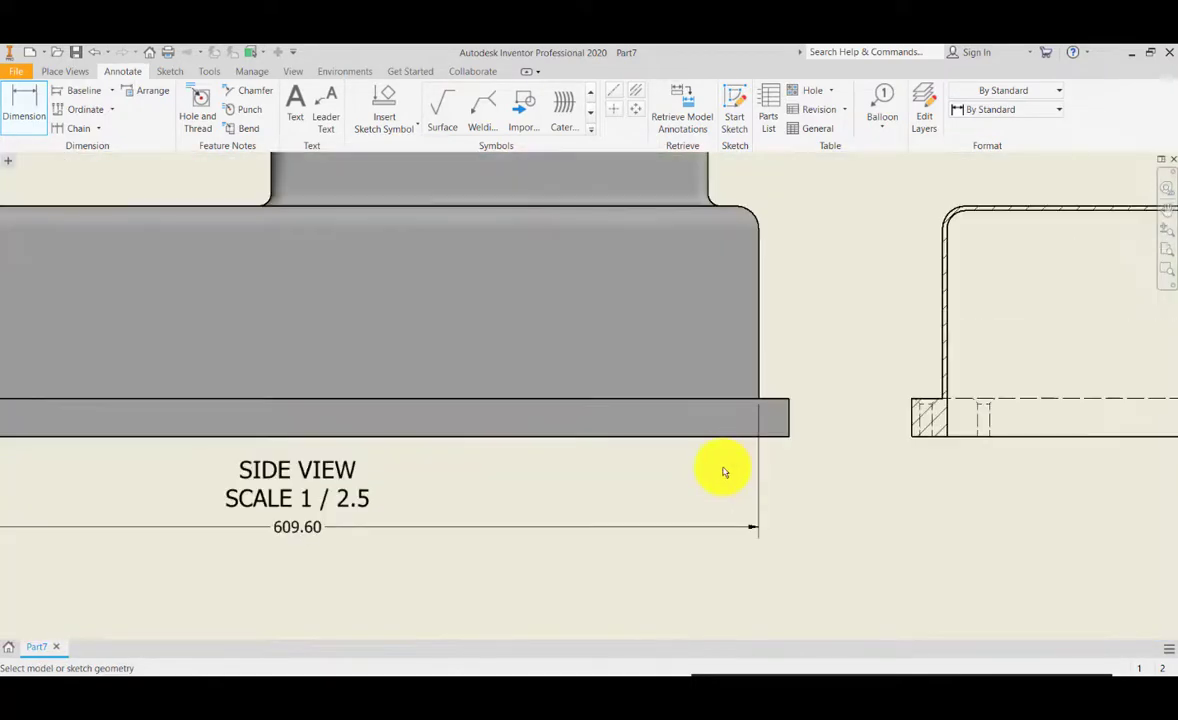
scroll(726, 473, "down", 3)
middle_click_drag(705, 473, 324, 458)
scroll(534, 410, "down", 6)
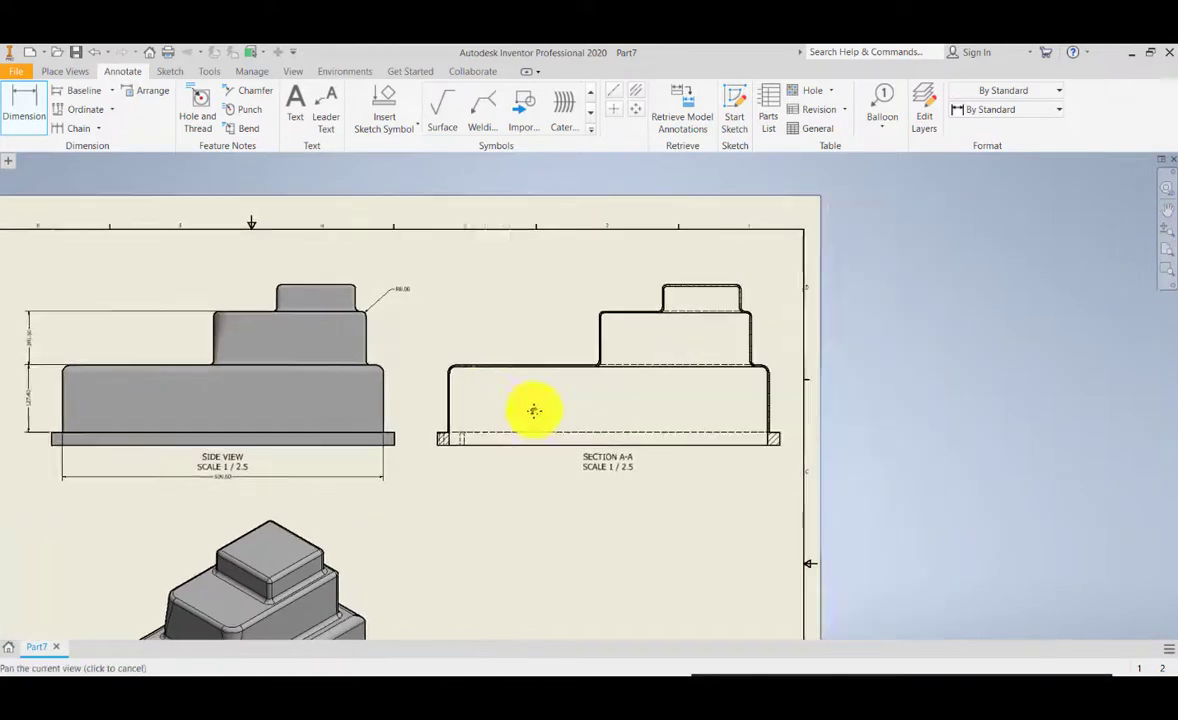
scroll(324, 405, "up", 8)
mouse_move(323, 405)
middle_mouse_down()
mouse_move(662, 412)
mouse_move(552, 442)
mouse_move(573, 460)
middle_mouse_up()
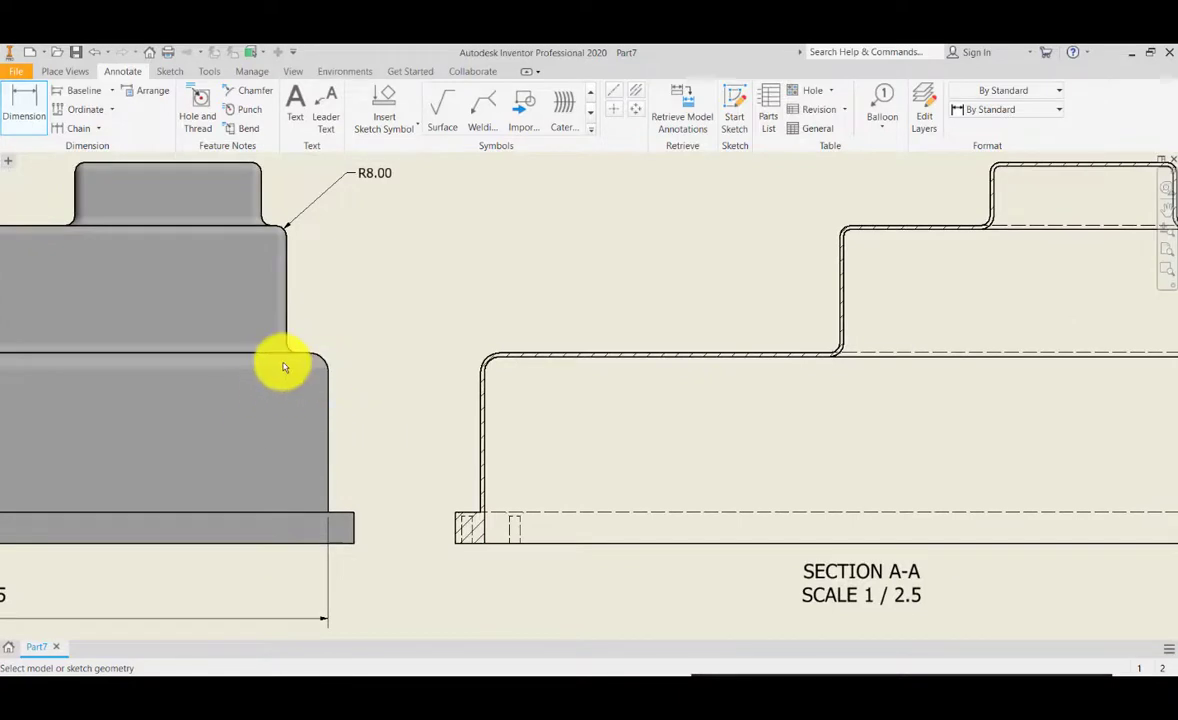
left_click(20, 104)
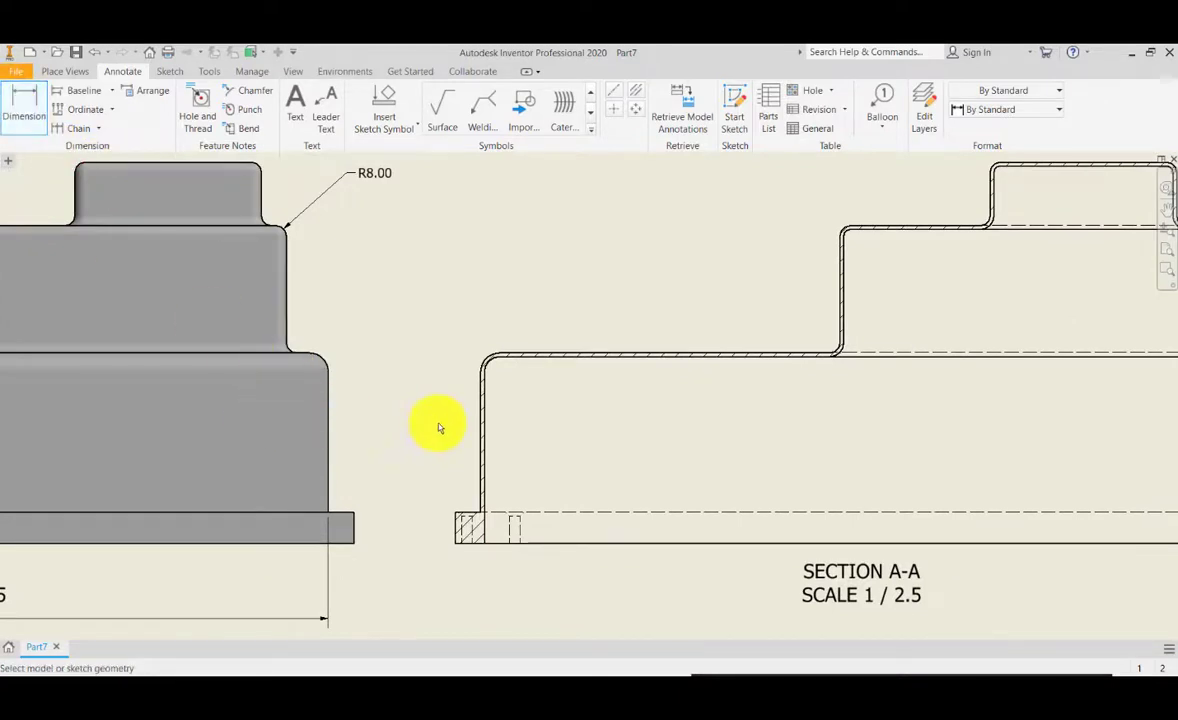
scroll(442, 437, "down", 5)
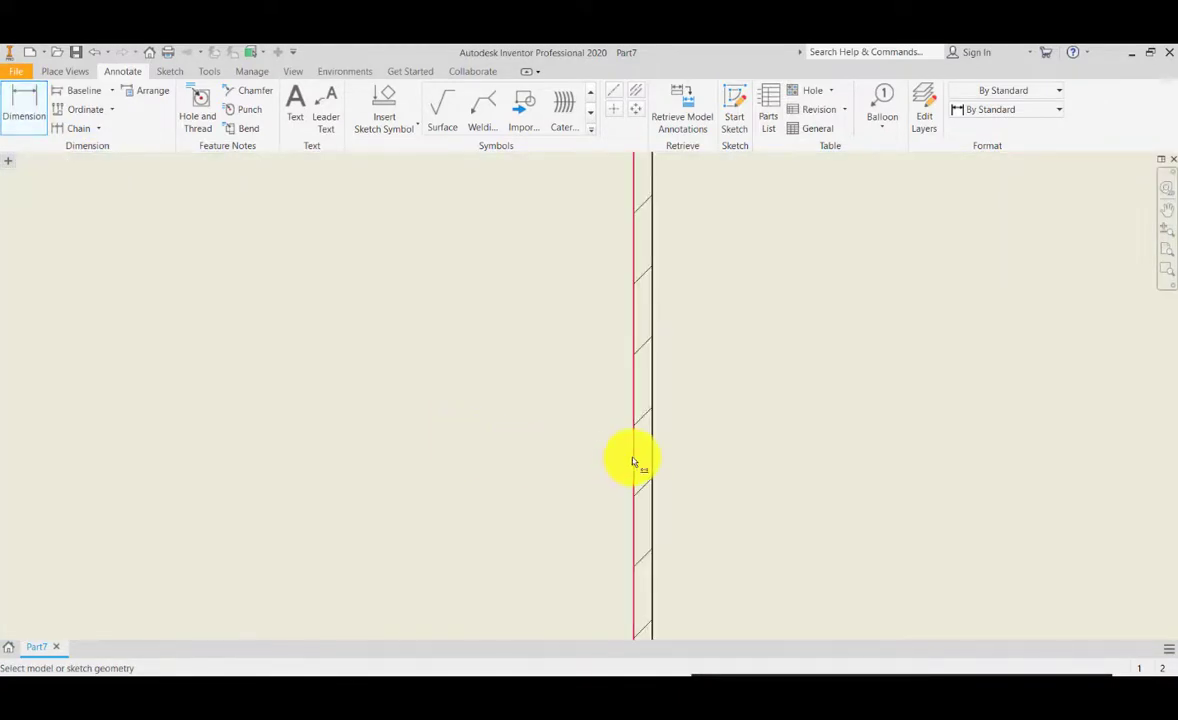
left_click(632, 461)
left_click(652, 463)
scroll(544, 455, "up", 3)
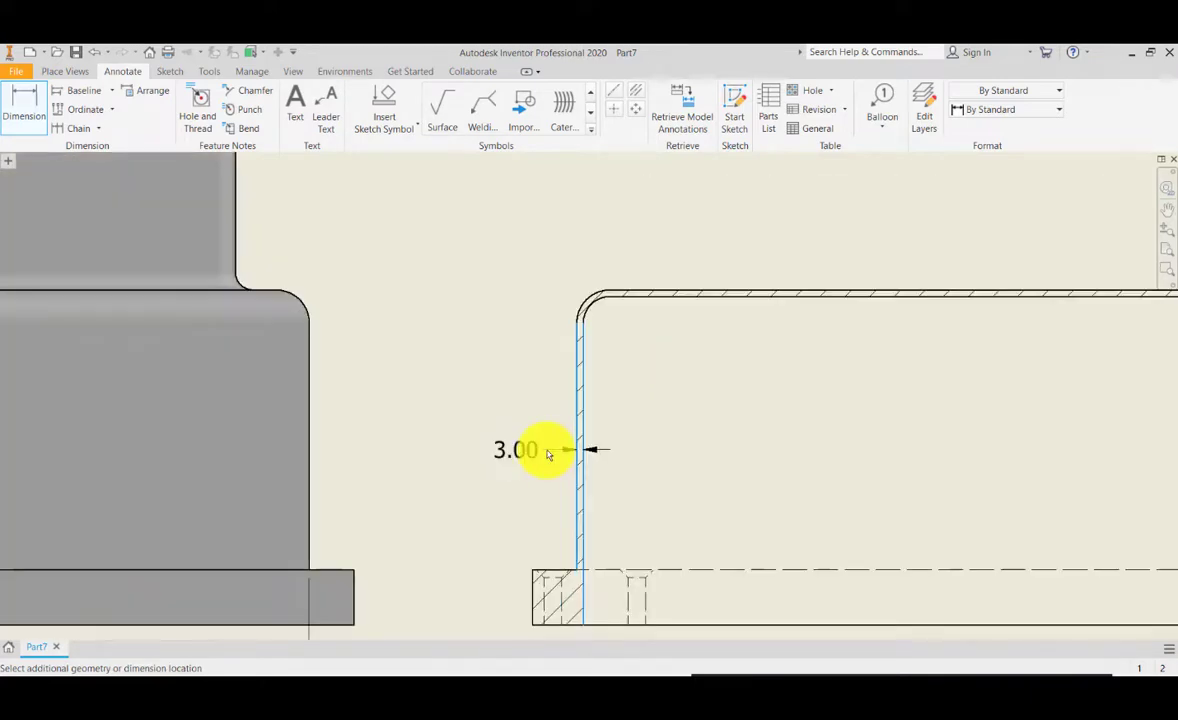
left_click(465, 481)
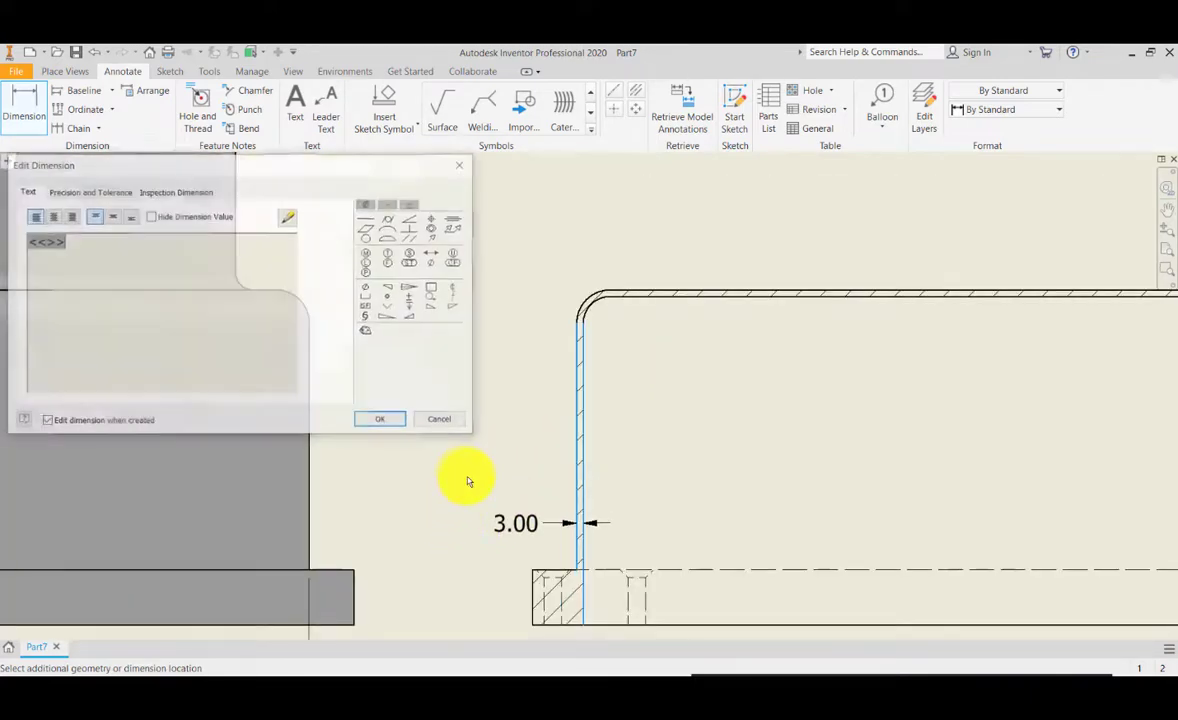
left_click(383, 418)
- Dimension the width of the hatched flange in Section A-A, from its outer edge to the inner wall, below the section
scroll(421, 484, "up", 5)
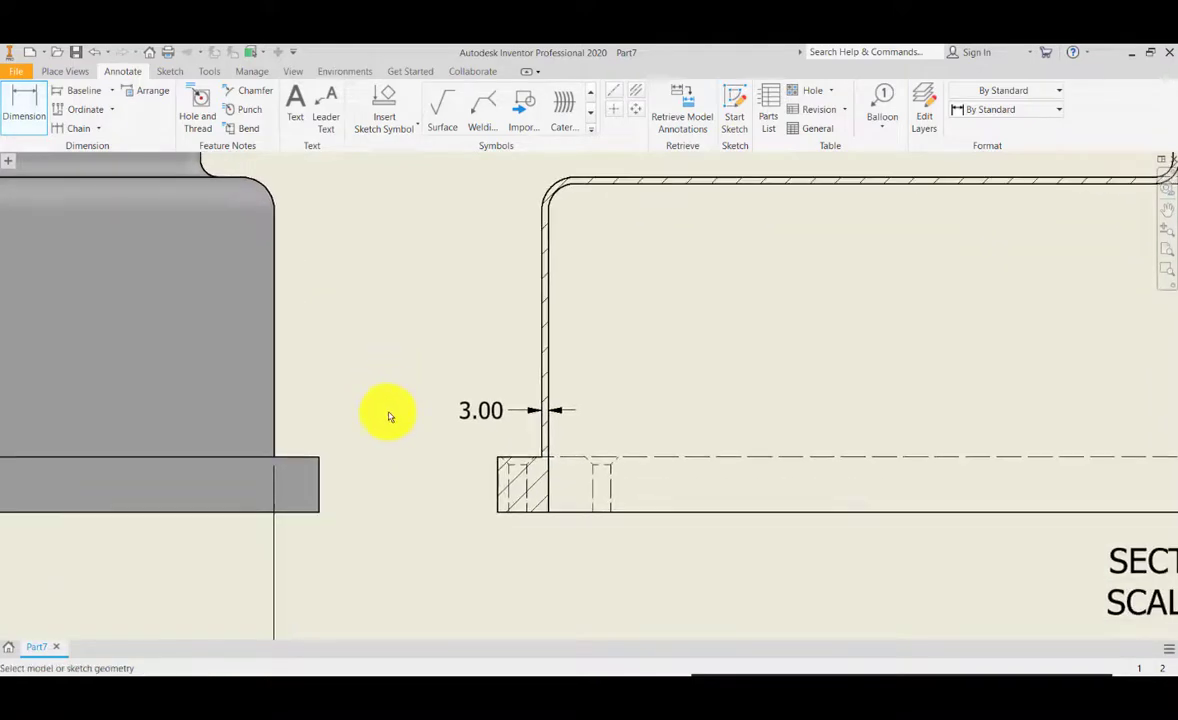
scroll(505, 410, "down", 3)
scroll(240, 465, "down", 4)
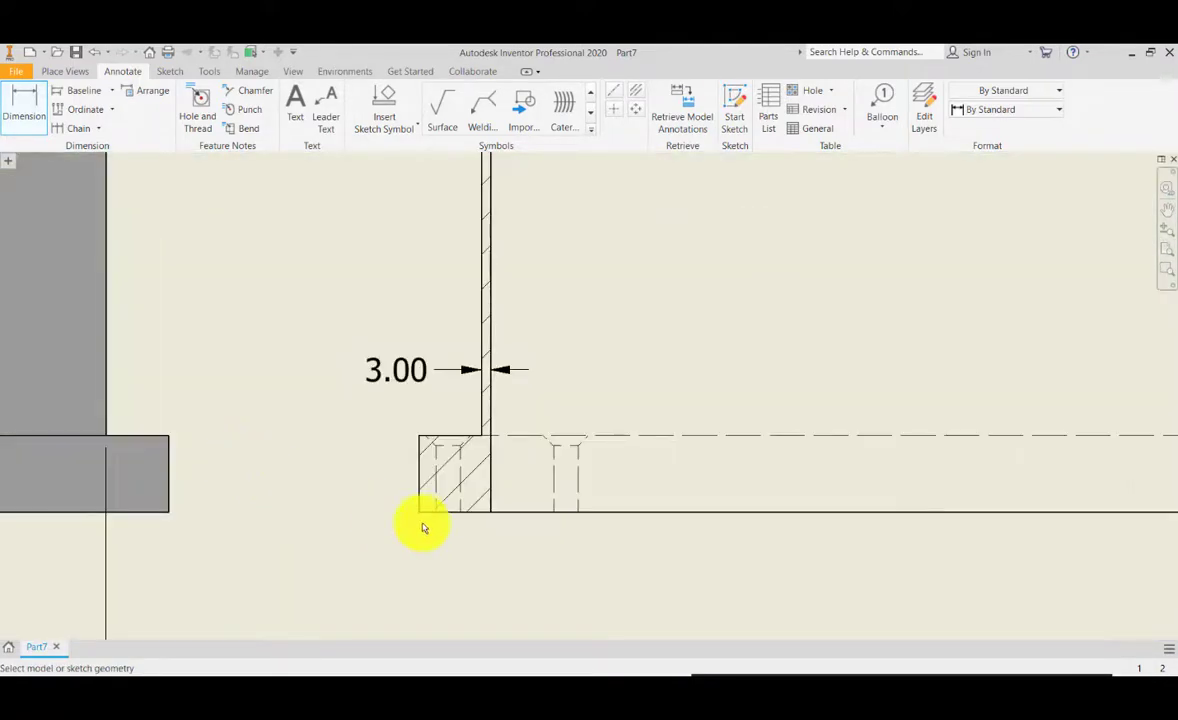
left_click(491, 487)
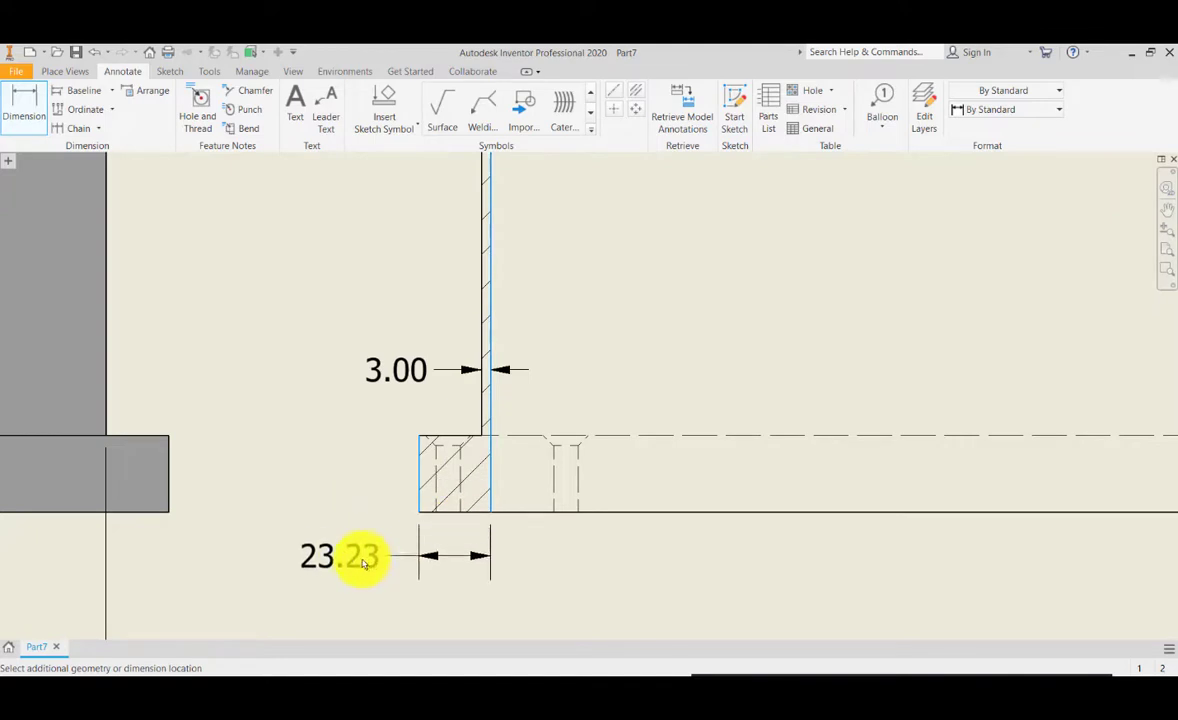
left_click(363, 566)
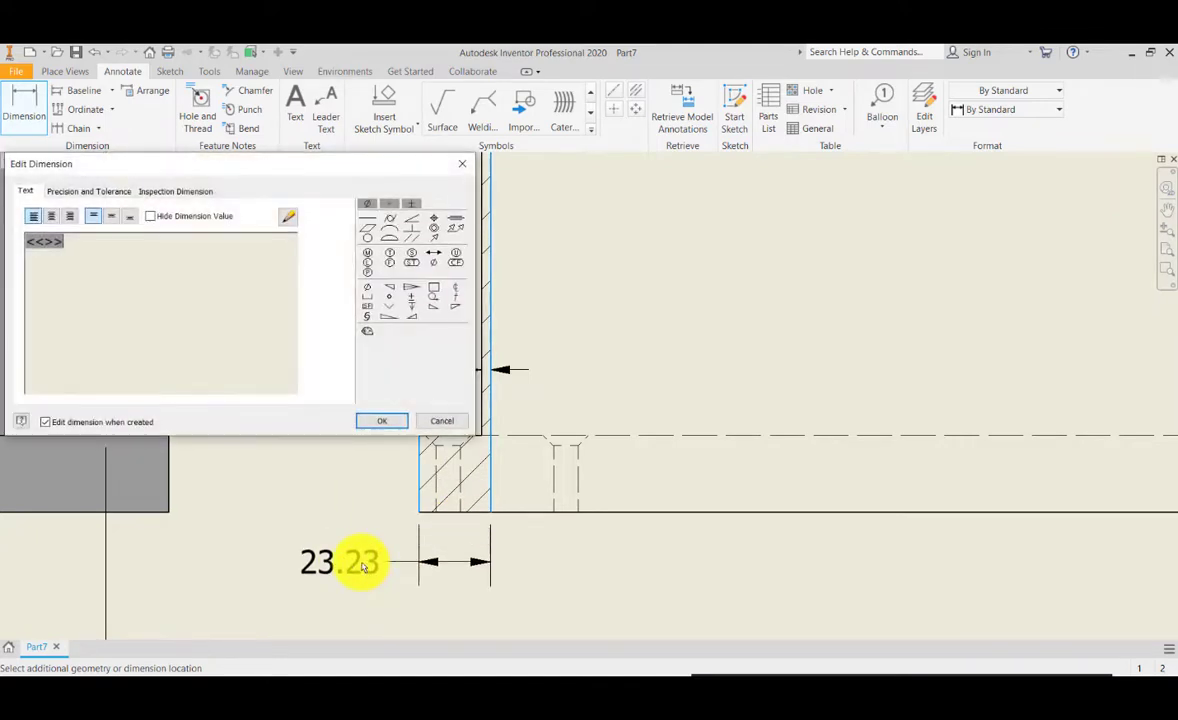
left_click(389, 427)
- Examine the placement of the dimensions around Section A-A and the side view, especially the width dimension near the view label
scroll(366, 545, "up", 9)
scroll(366, 545, "down", 8)
middle_click_drag(418, 578, 281, 523)
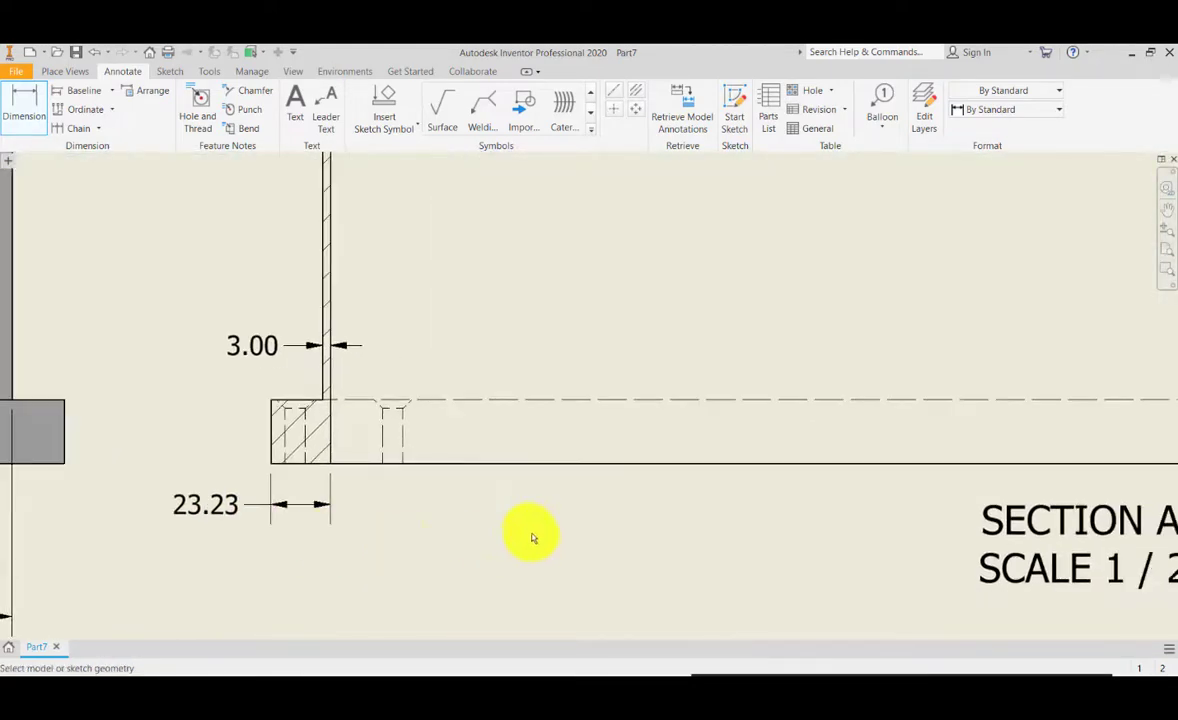
scroll(532, 538, "up", 5)
mouse_move(526, 544)
middle_mouse_down()
mouse_move(458, 518)
mouse_move(534, 434)
mouse_move(719, 447)
middle_mouse_up()
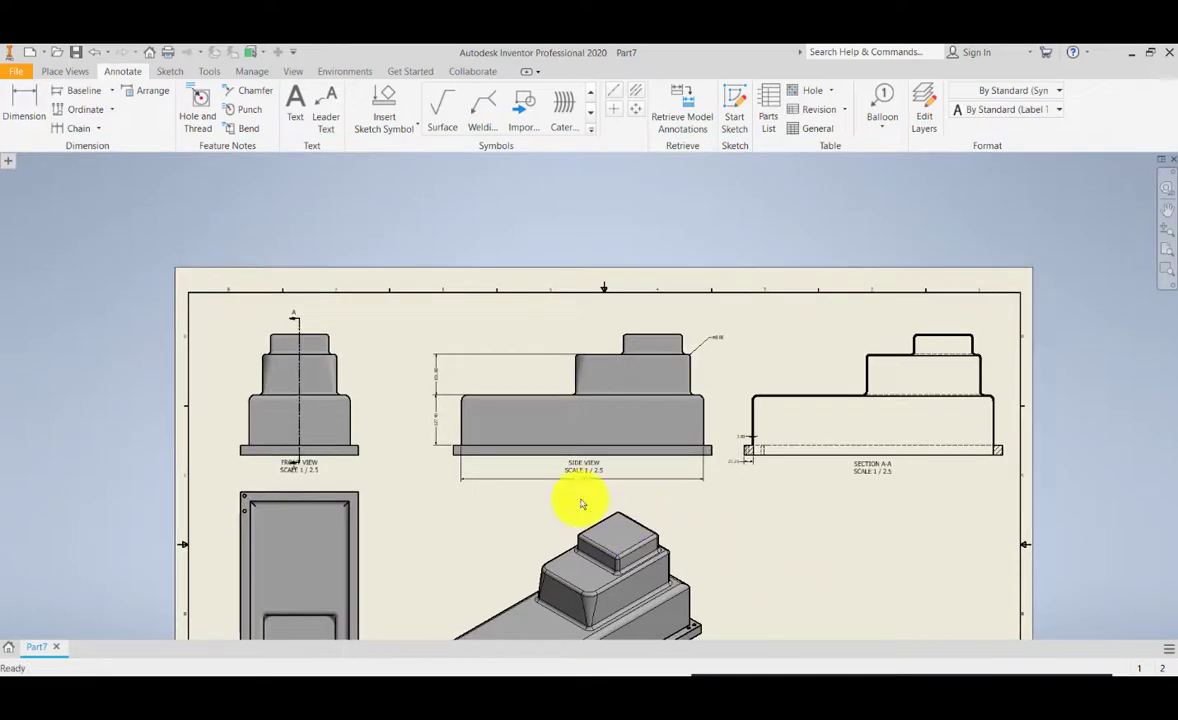
scroll(581, 500, "down", 6)
middle_click_drag(581, 465, 618, 497)
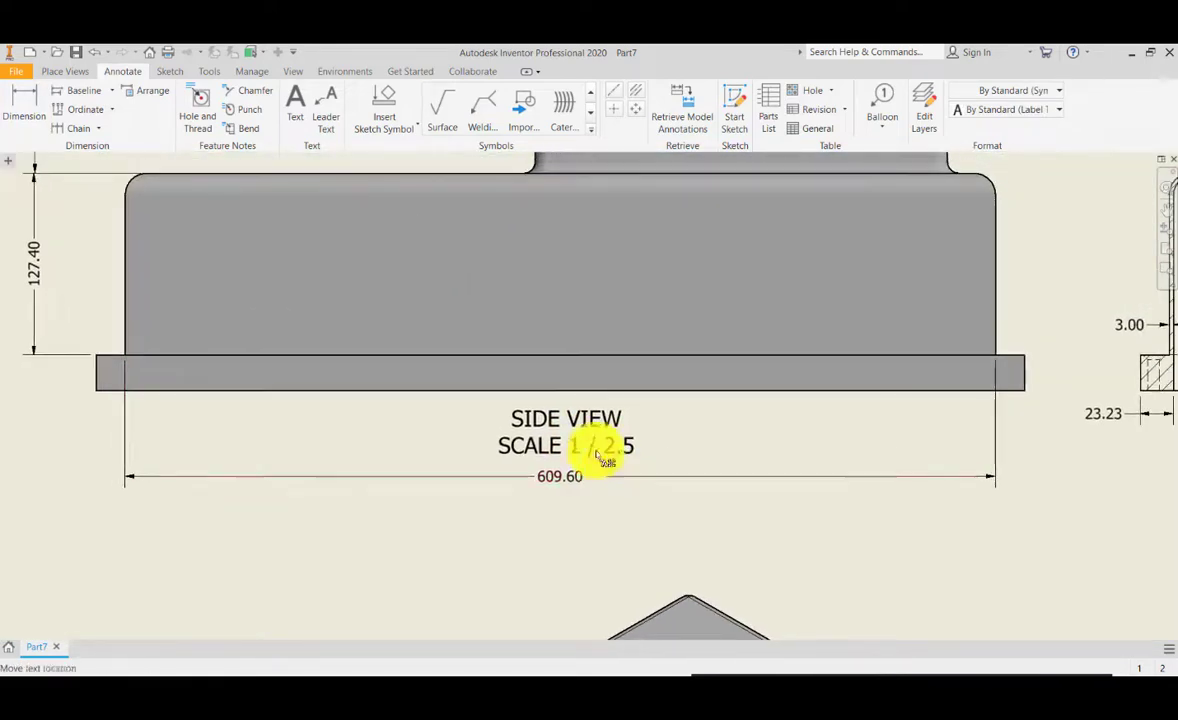
scroll(560, 485, "up", 4)
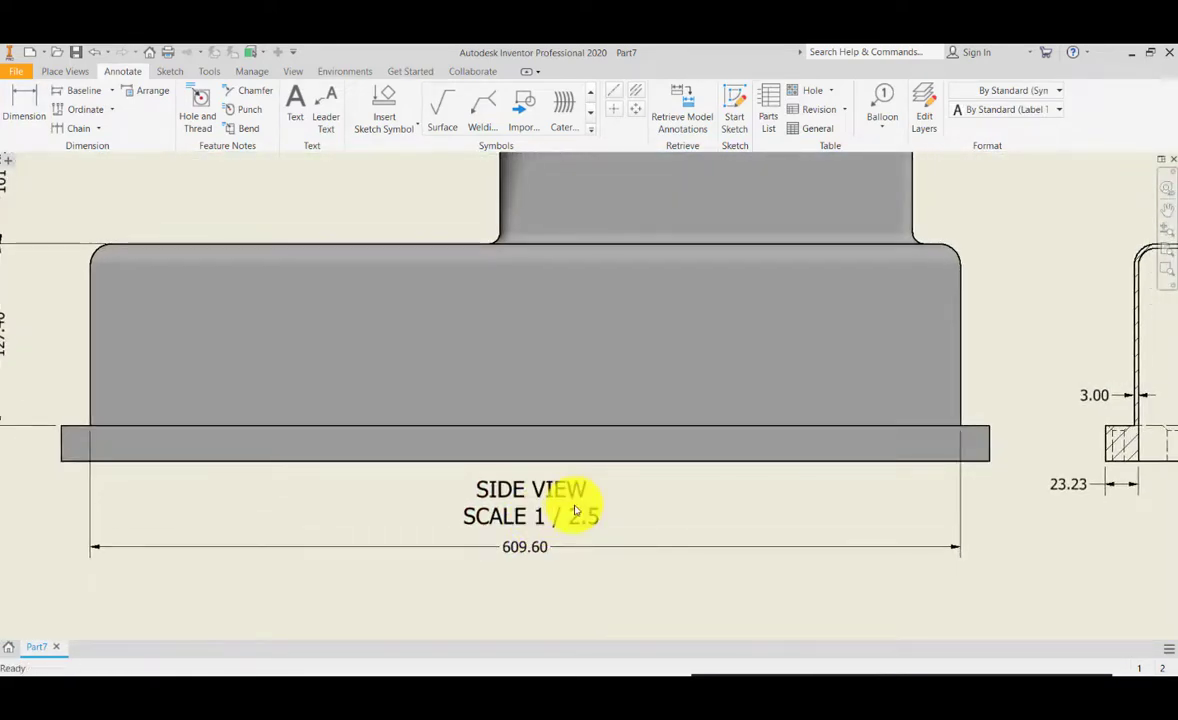
scroll(576, 510, "down", 6)
scroll(575, 514, "up", 3)
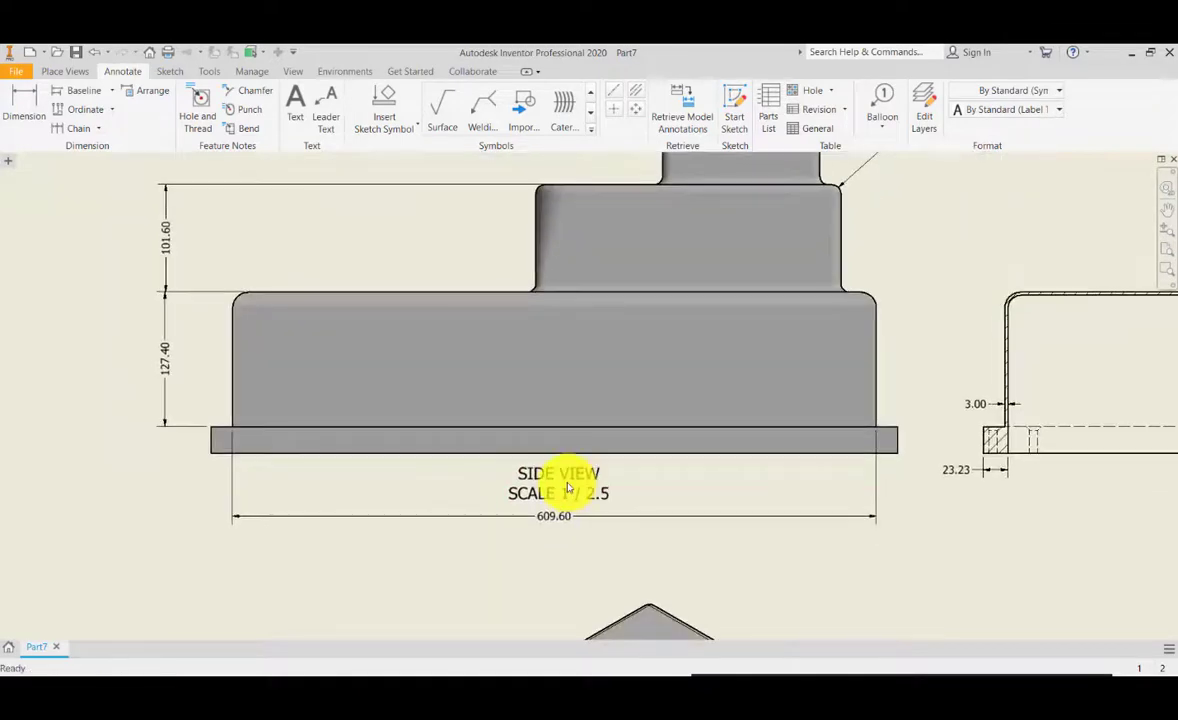
- Place the side view's overall length dimension directly beneath the flange and reposition the view label below that dimension
left_click_drag(559, 521, 586, 498)
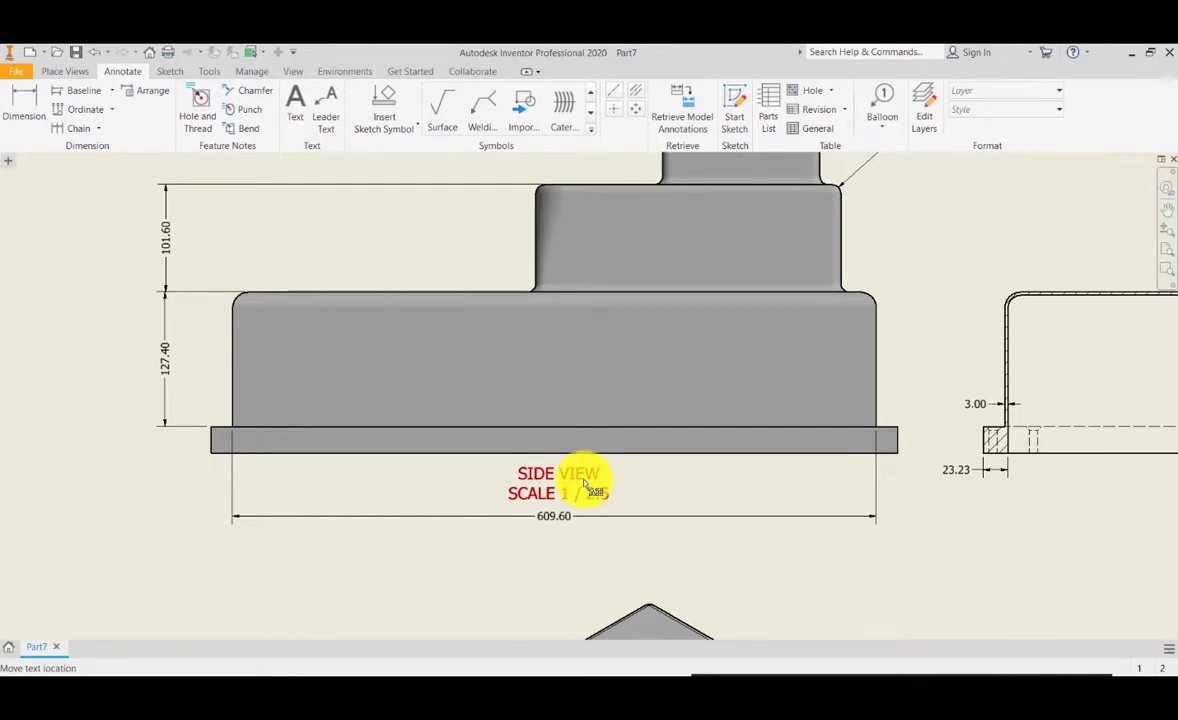
left_click_drag(585, 481, 600, 567)
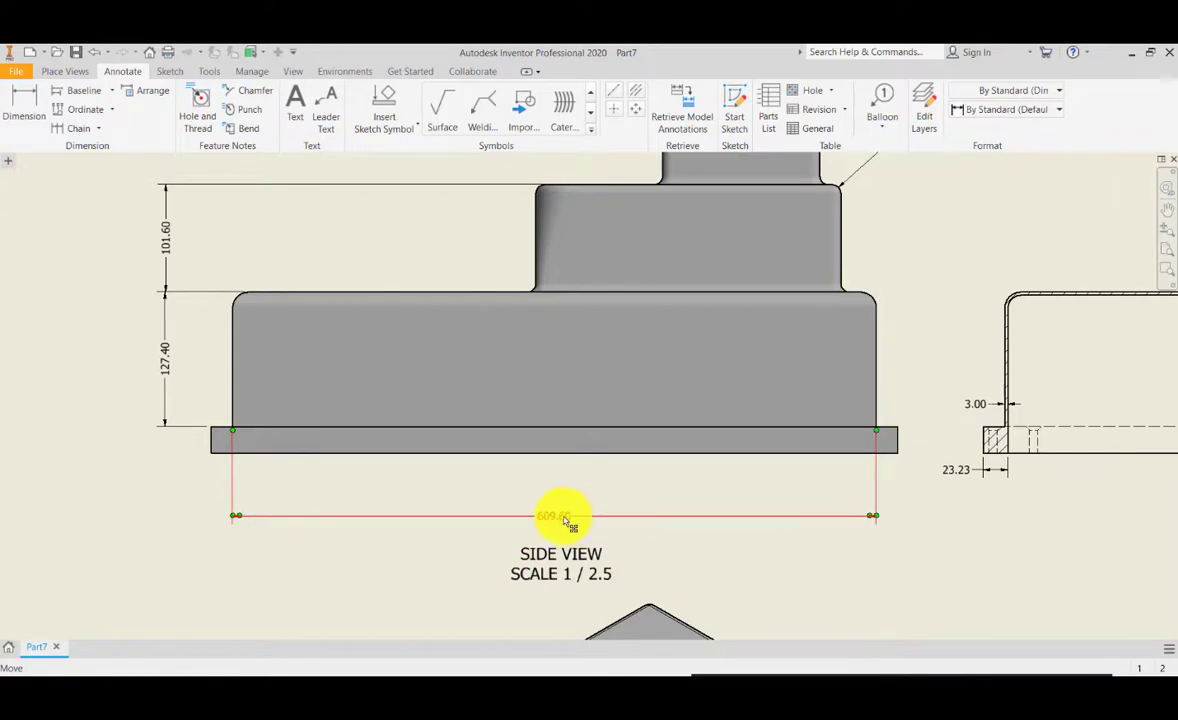
left_click_drag(567, 515, 572, 478)
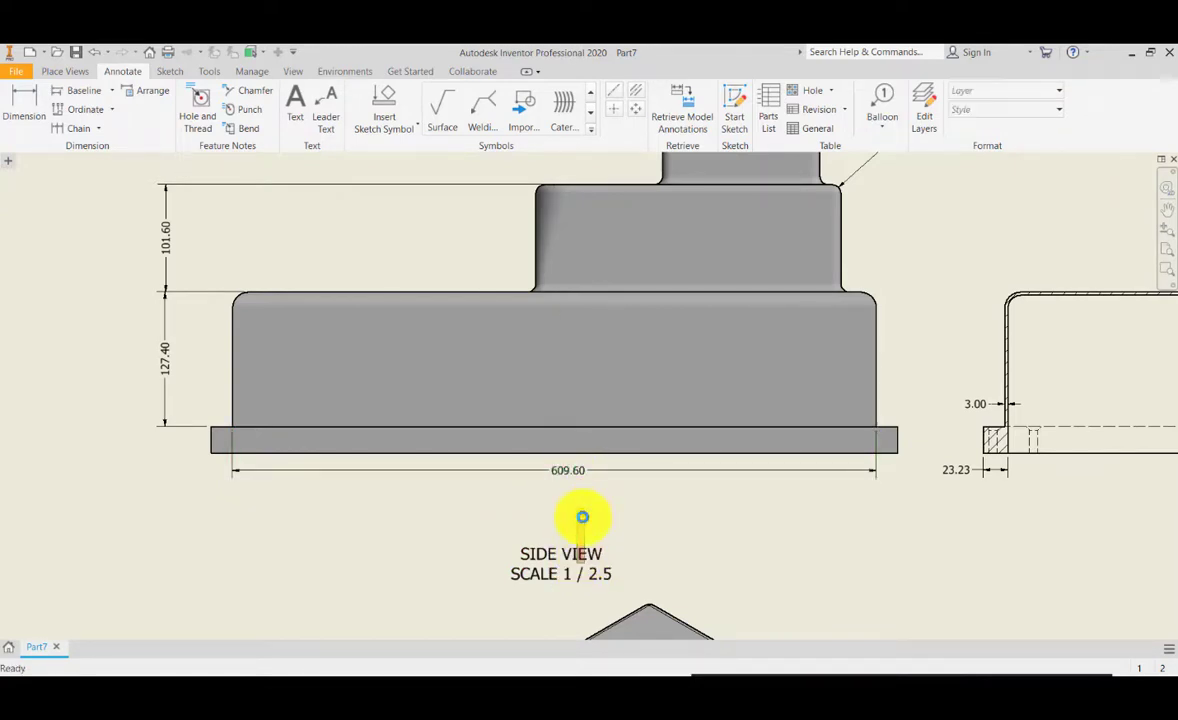
mouse_move(565, 550)
left_mouse_down()
mouse_move(599, 515)
mouse_move(584, 494)
mouse_move(575, 506)
left_mouse_up()
- Examine the annotation layout of the side view, Section A-A, 3D view and the whole sheet
scroll(584, 507, "down", 3)
scroll(623, 517, "up", 2)
mouse_move(623, 517)
middle_mouse_down()
mouse_move(544, 512)
mouse_move(547, 531)
mouse_move(505, 505)
mouse_move(597, 502)
mouse_move(776, 531)
middle_mouse_up()
middle_click_drag(584, 546, 689, 483)
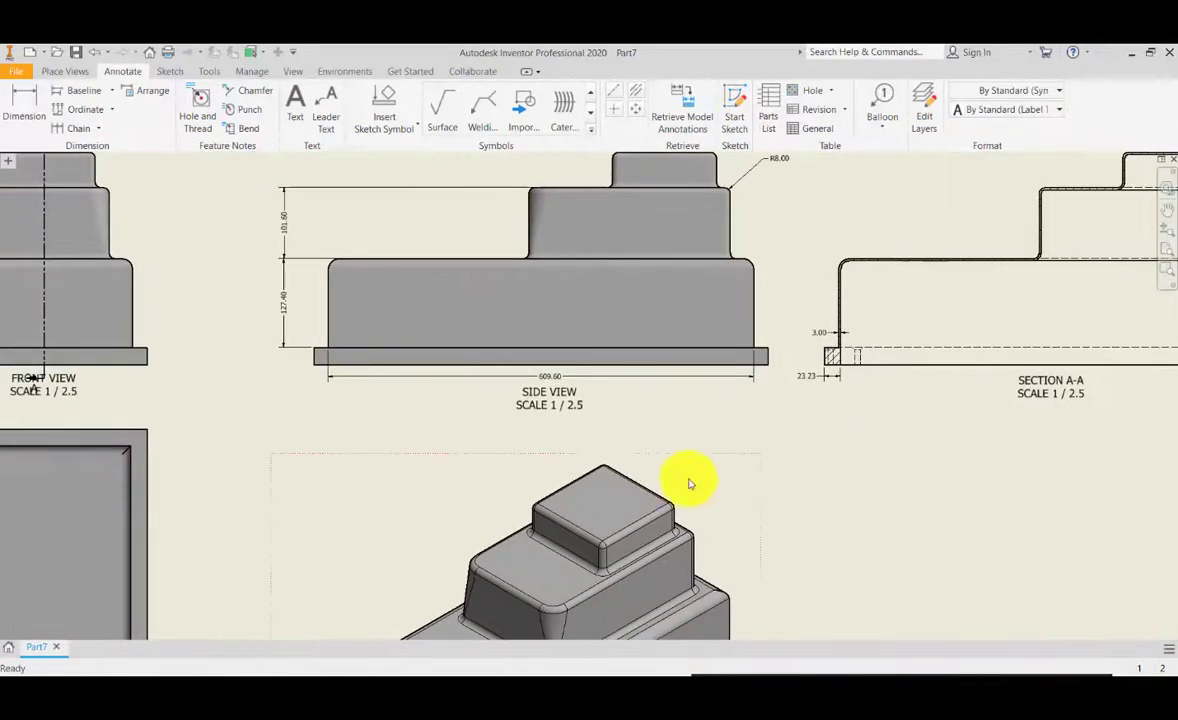
scroll(639, 473, "down", 4)
scroll(473, 463, "up", 4)
middle_click_drag(473, 463, 513, 434)
scroll(338, 372, "down", 5)
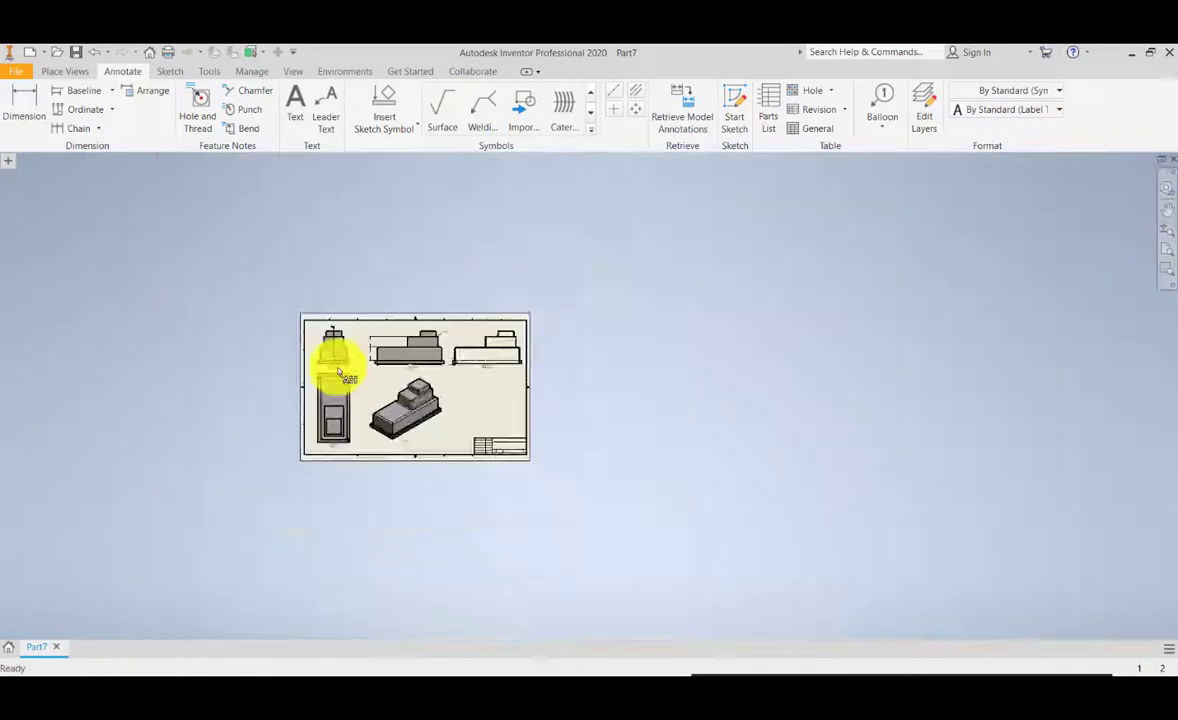
- Move the front view's label down and to the right, clear of the section line's lower arrow and letter
scroll(338, 372, "up", 5)
middle_click_drag(287, 360, 452, 381)
scroll(452, 385, "up", 4)
scroll(452, 389, "down", 2)
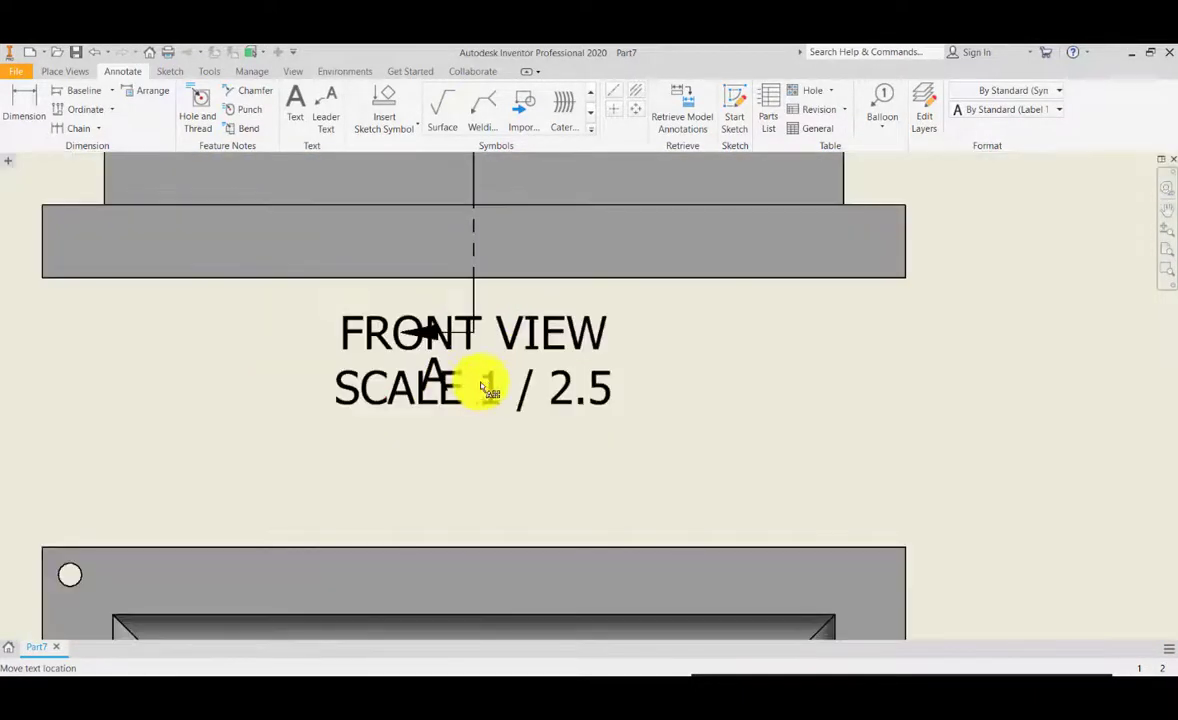
scroll(481, 387, "down", 3)
scroll(476, 405, "down", 2)
scroll(537, 393, "up", 3)
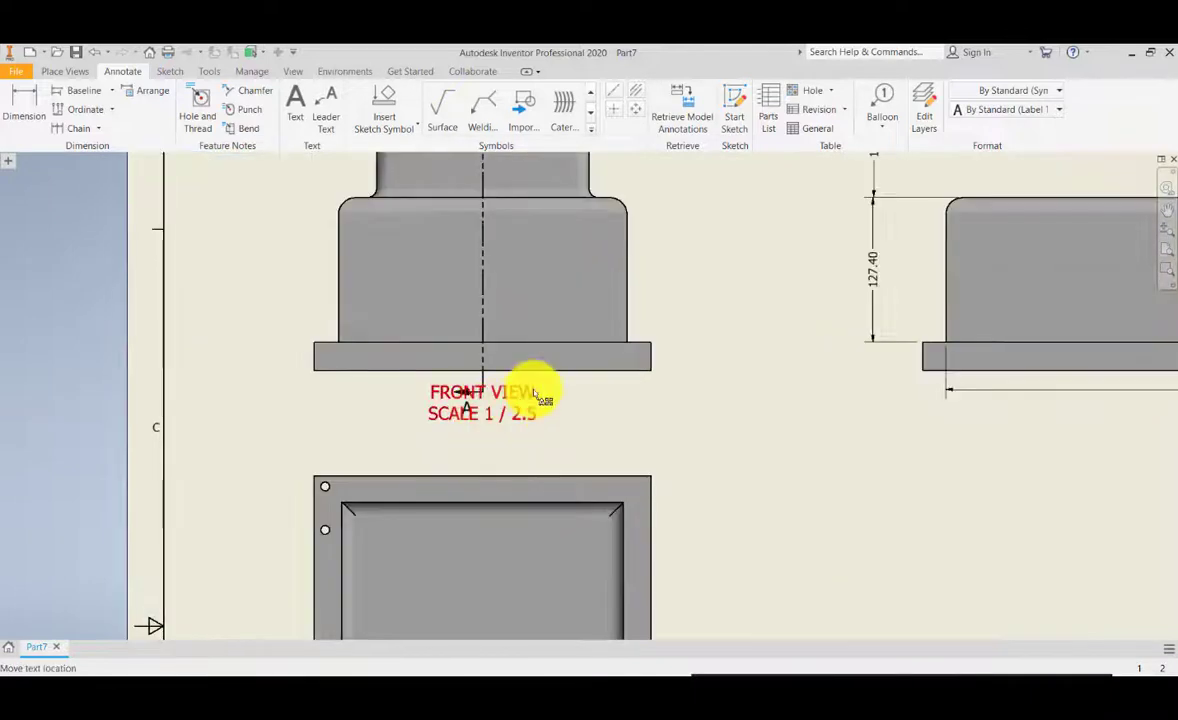
left_click_drag(524, 393, 527, 408)
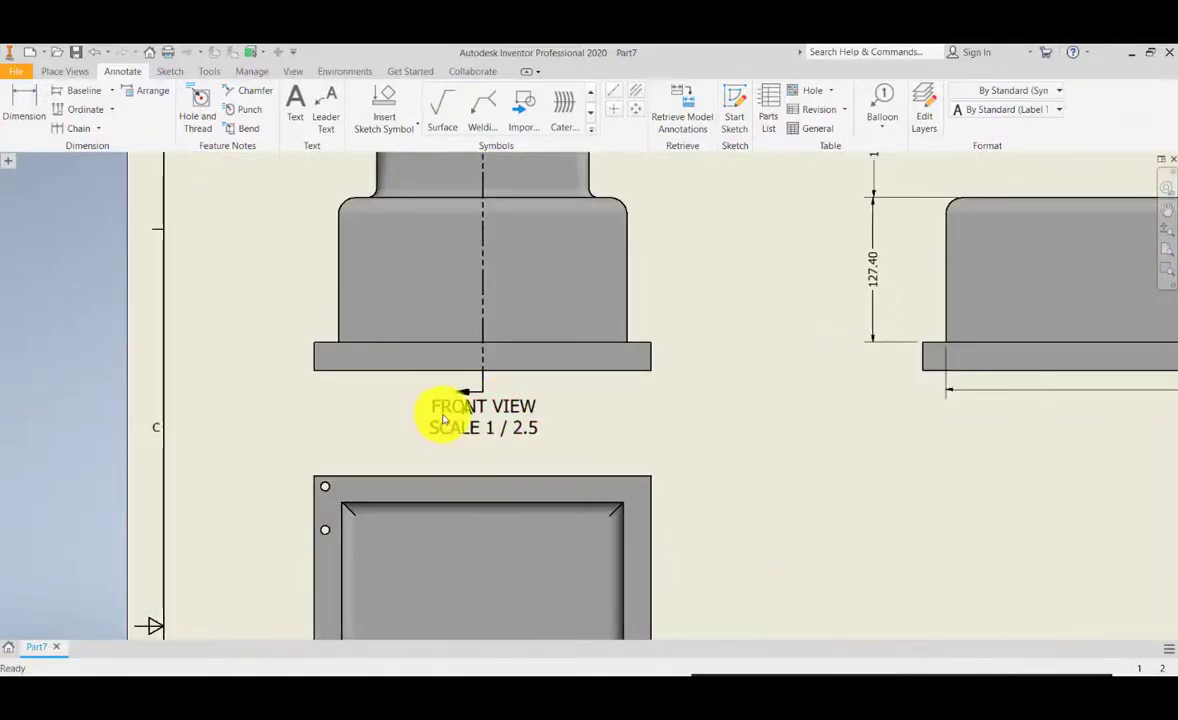
scroll(445, 418, "down", 3)
scroll(468, 413, "up", 4)
scroll(465, 403, "up", 1)
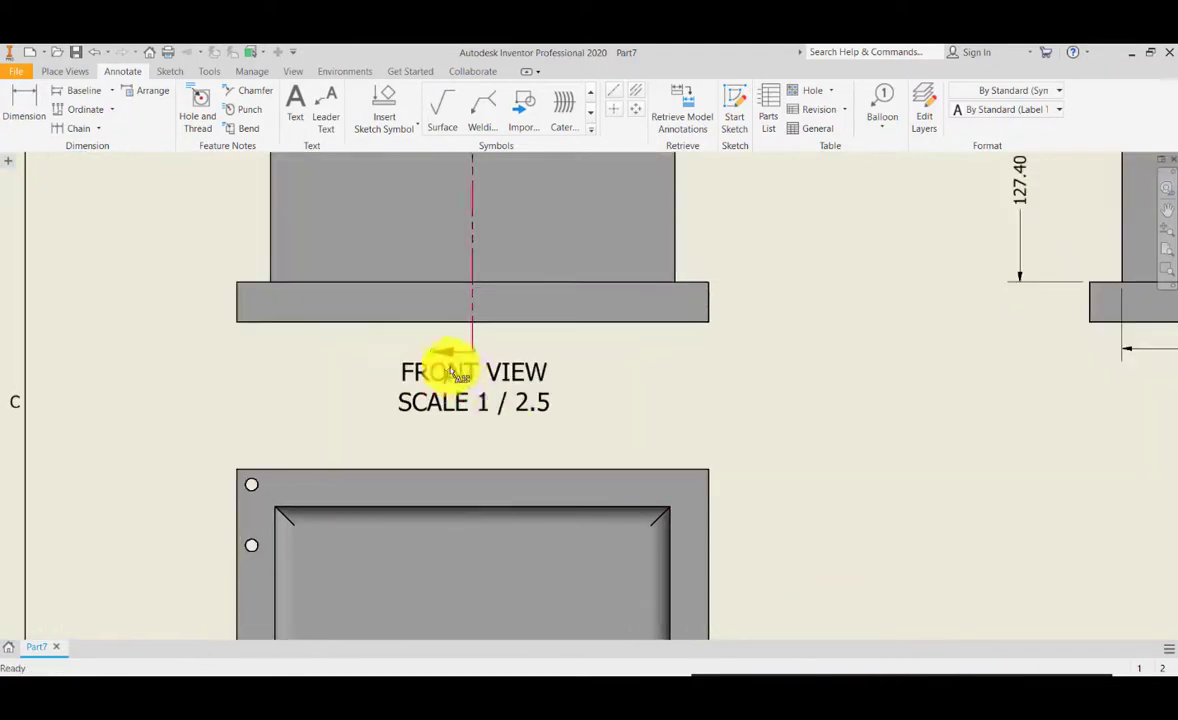
mouse_move(489, 389)
left_mouse_down()
mouse_move(600, 374)
mouse_move(610, 392)
left_mouse_up()
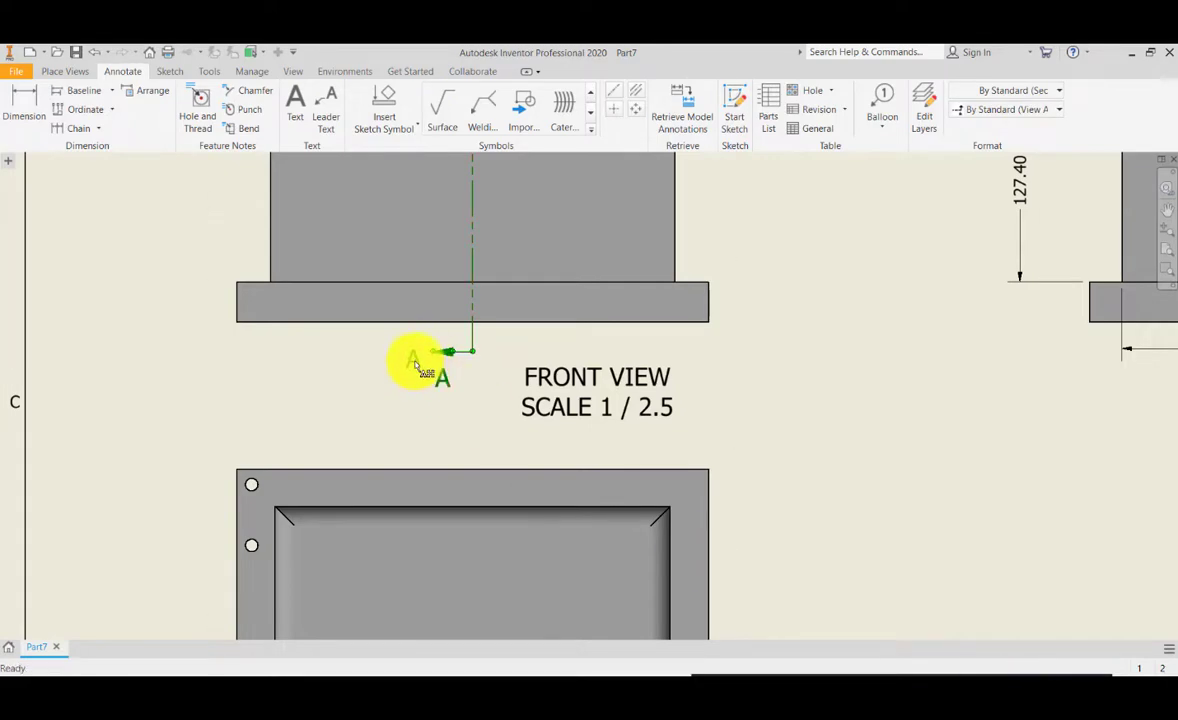
- Move the letters A at both ends of the front view's section line to the left of their arrows
scroll(420, 365, "down", 3)
scroll(531, 386, "up", 1)
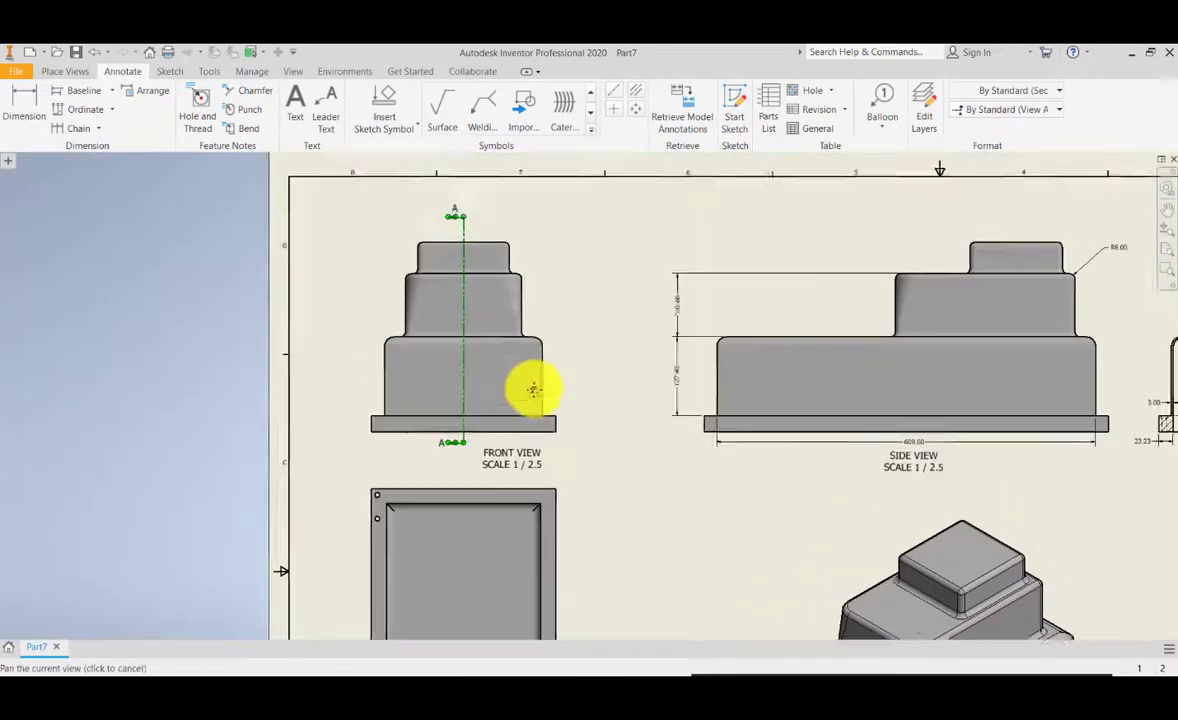
scroll(481, 338, "down", 5)
scroll(481, 338, "up", 8)
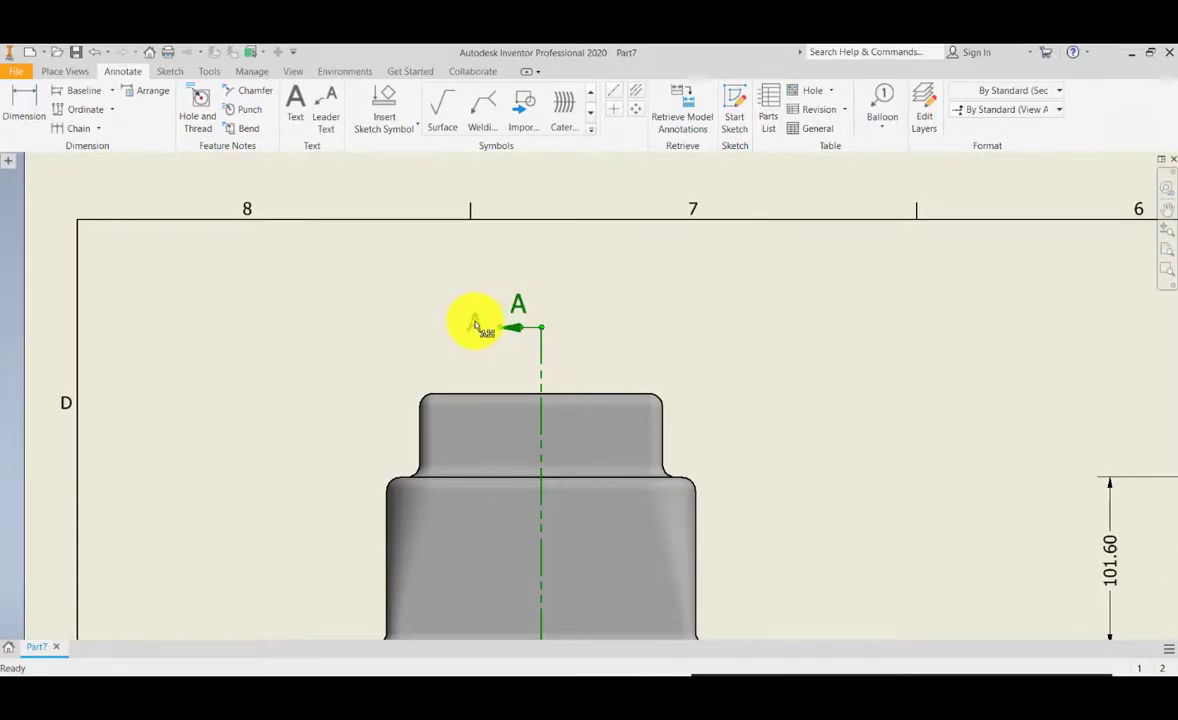
- Examine the front and top views, checking the section line lettering and the flange and tier outlines
scroll(469, 332, "down", 7)
scroll(465, 350, "up", 3)
middle_click_drag(465, 354, 481, 252)
middle_click_drag(511, 445, 536, 345)
middle_click_drag(551, 457, 502, 293)
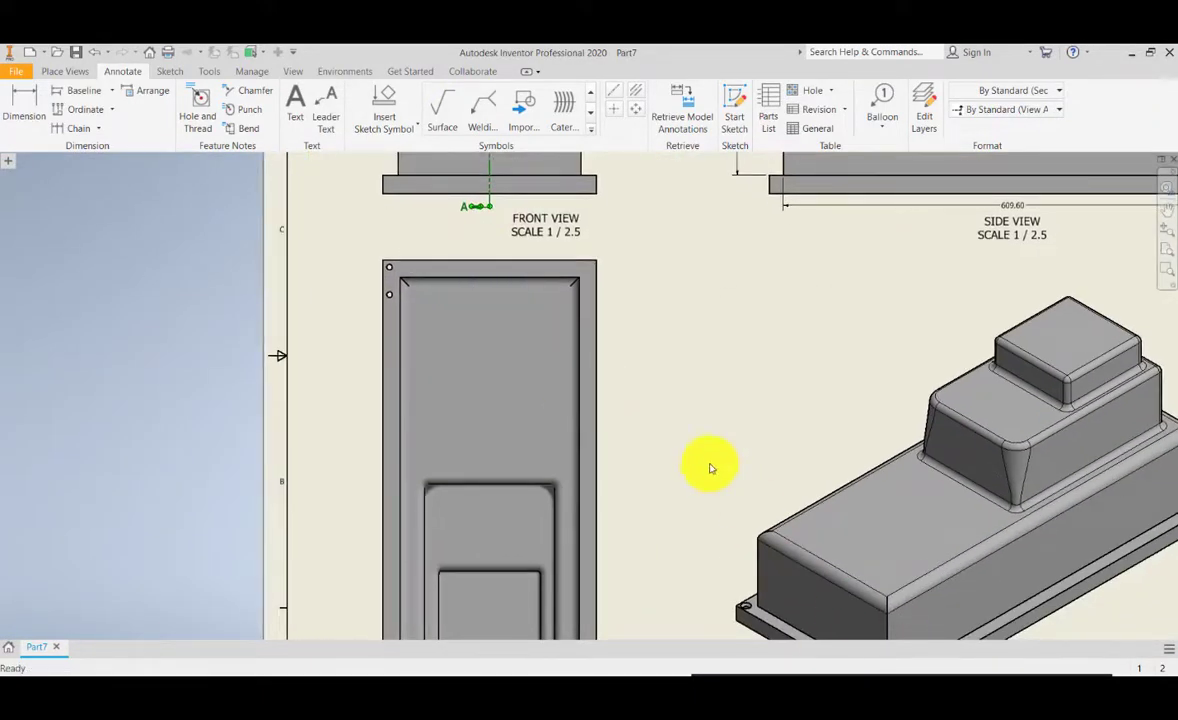
scroll(680, 490, "down", 6)
scroll(494, 410, "up", 5)
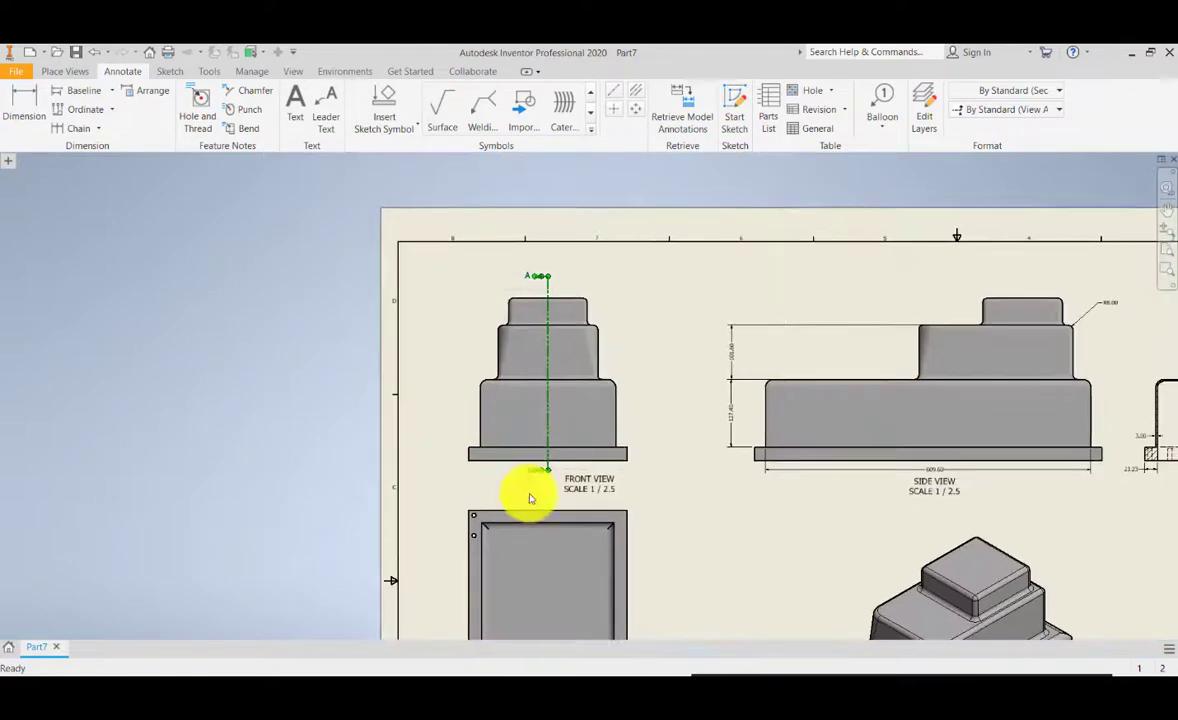
scroll(530, 497, "up", 4)
mouse_move(528, 497)
middle_mouse_down()
mouse_move(476, 455)
mouse_move(439, 268)
middle_mouse_up()
middle_click_drag(503, 608, 475, 432)
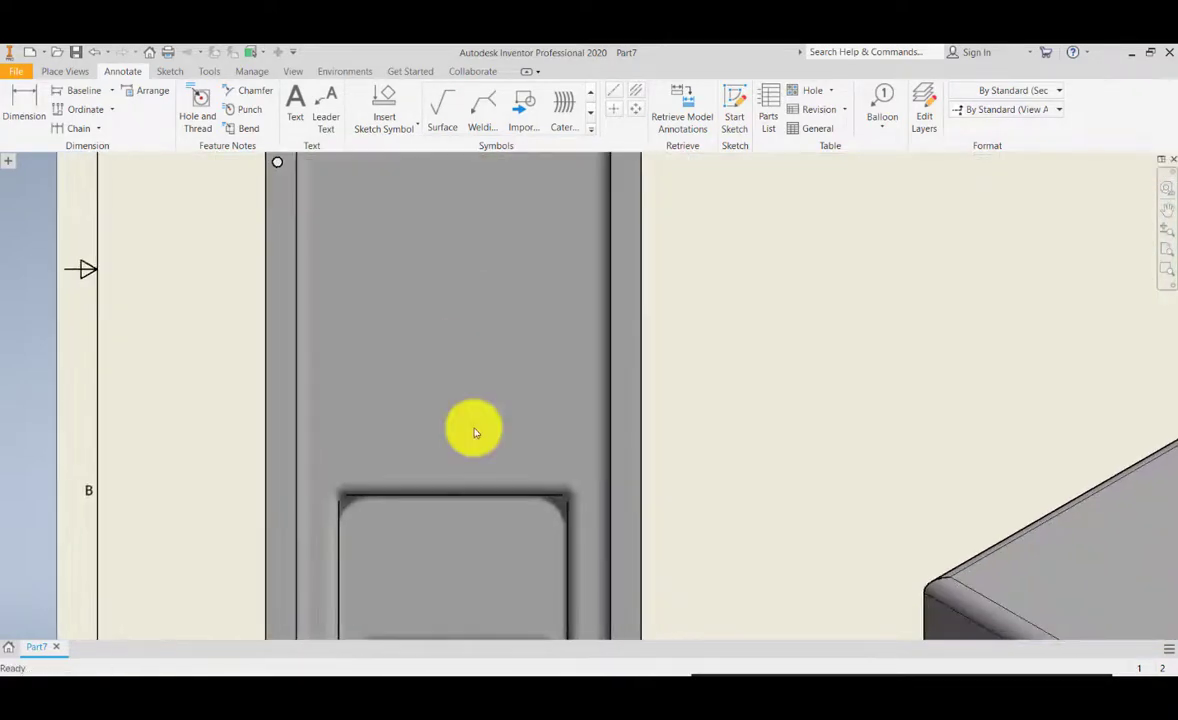
scroll(476, 432, "down", 4)
scroll(489, 457, "up", 3)
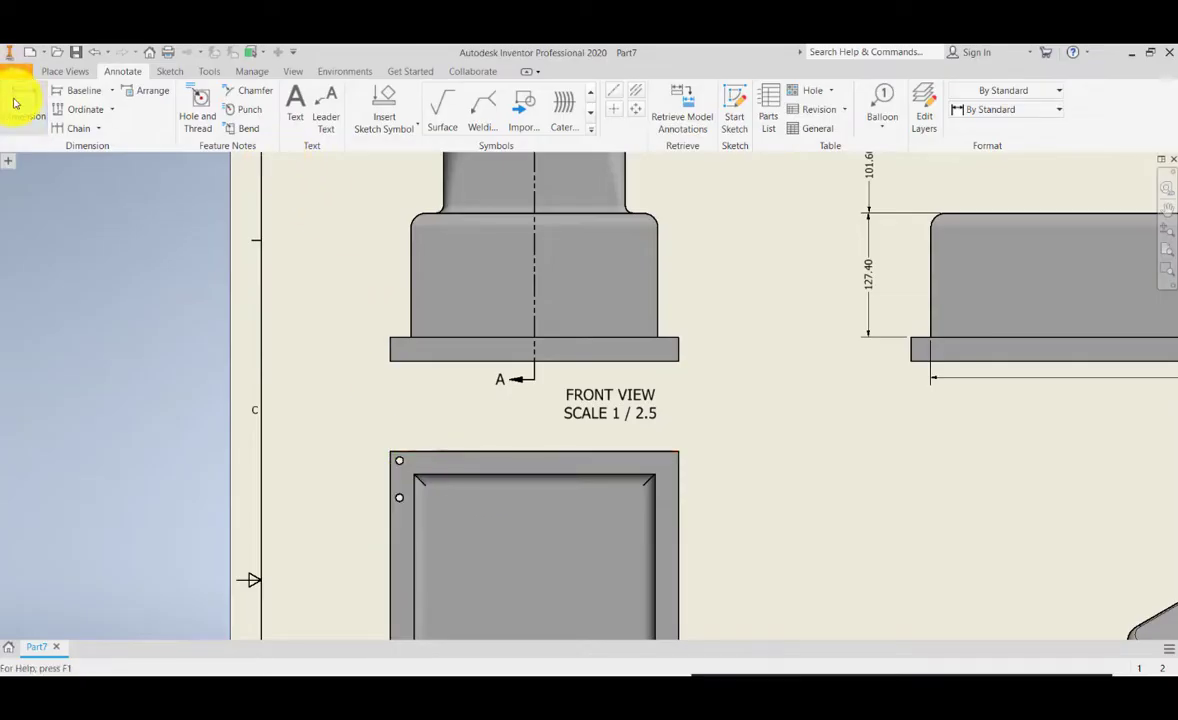
- Dimension the flange's overall width in the top view, placing the dimension just above its upper edge
left_click(18, 103)
left_click(390, 494)
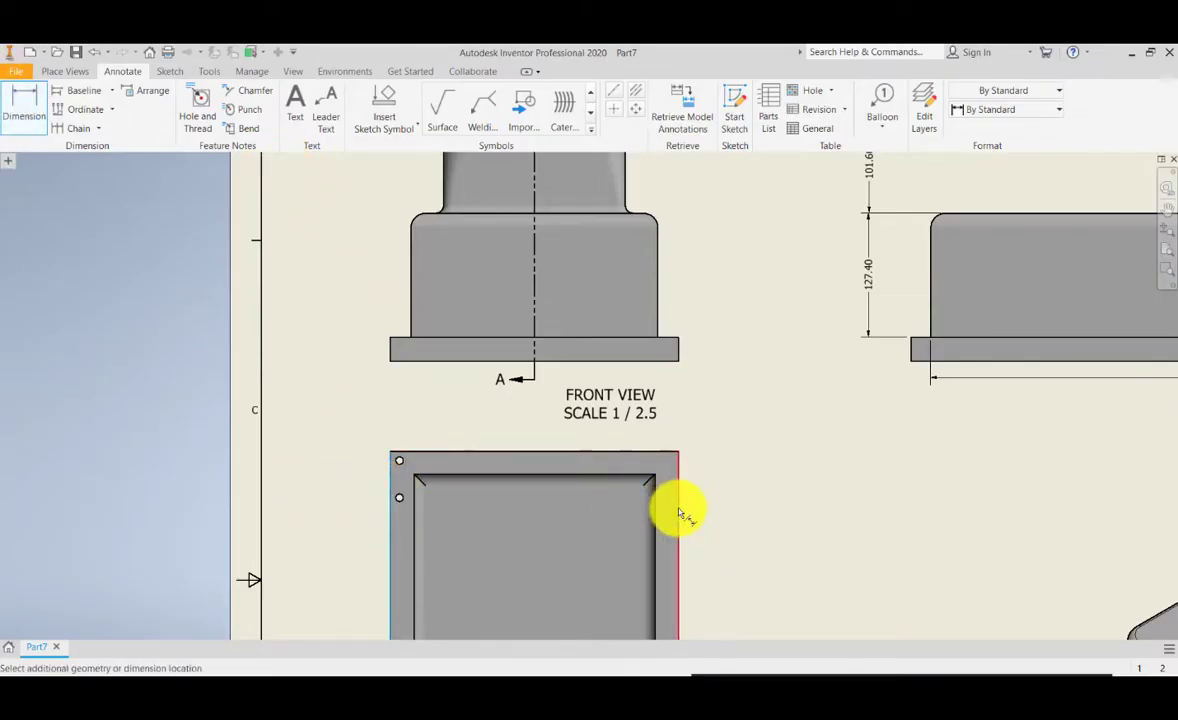
left_click(679, 490)
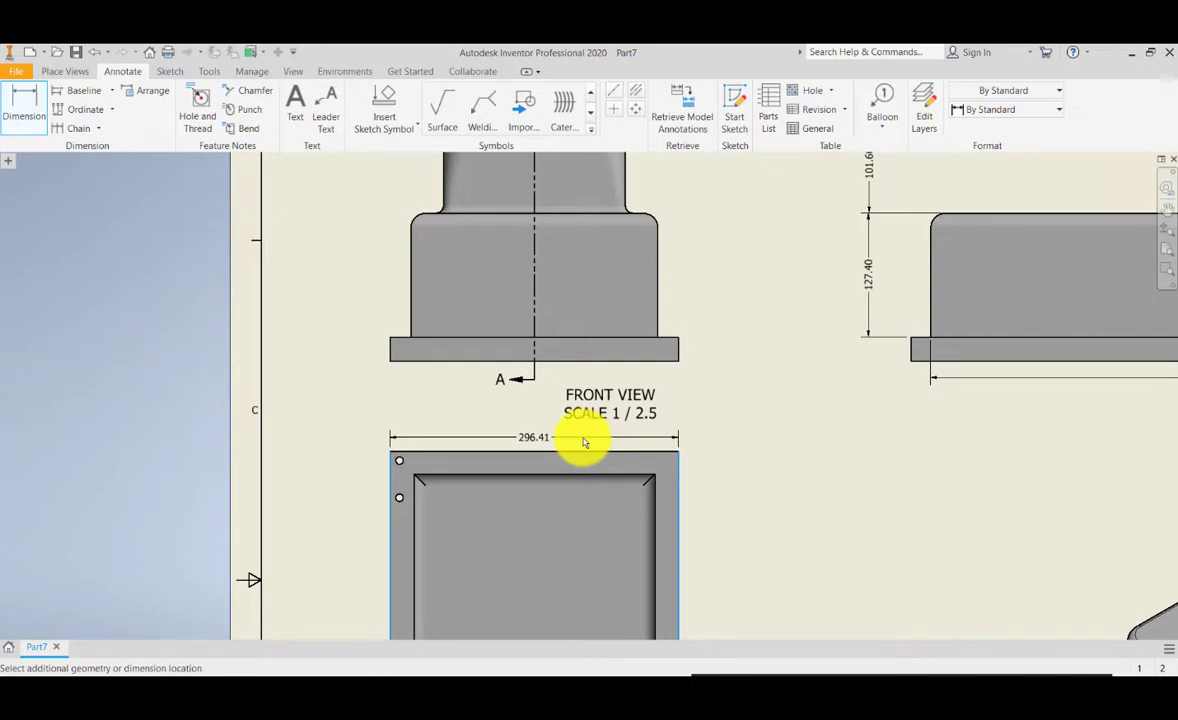
left_click(584, 437)
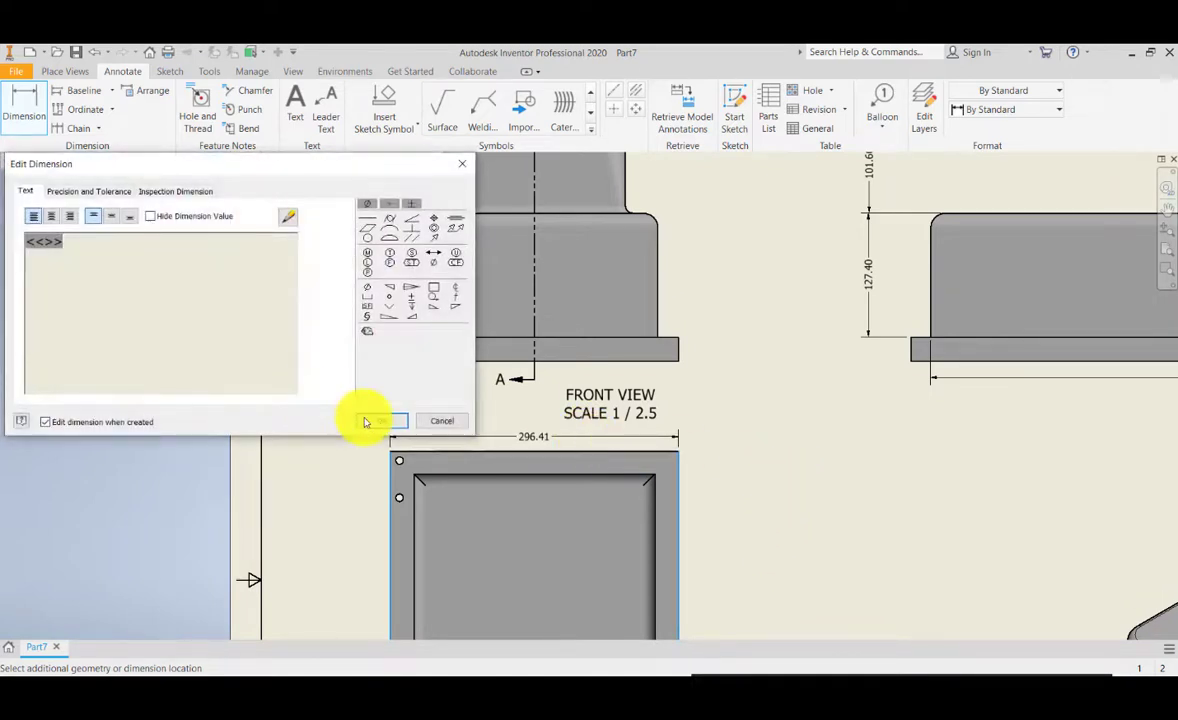
left_click(370, 421)
- Dimension the flange's overall length in the top view, placing the dimension just to the right of the view
scroll(634, 517, "up", 4)
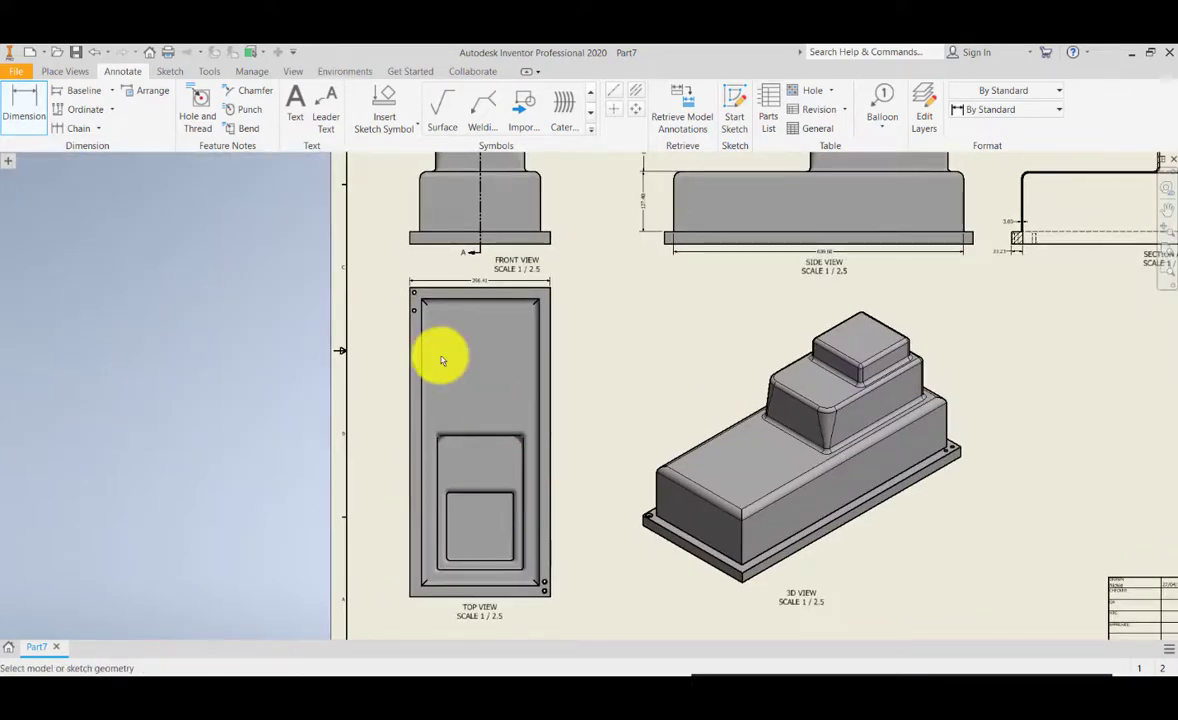
middle_click_drag(517, 456, 542, 460)
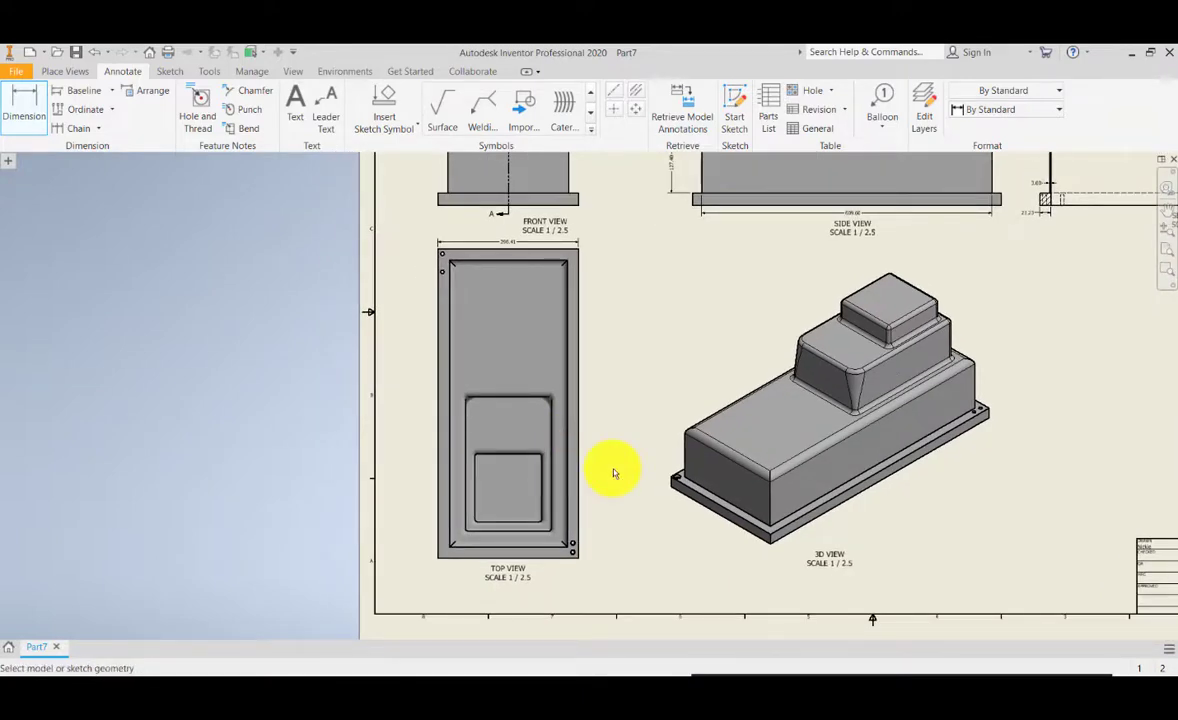
scroll(518, 575, "down", 2)
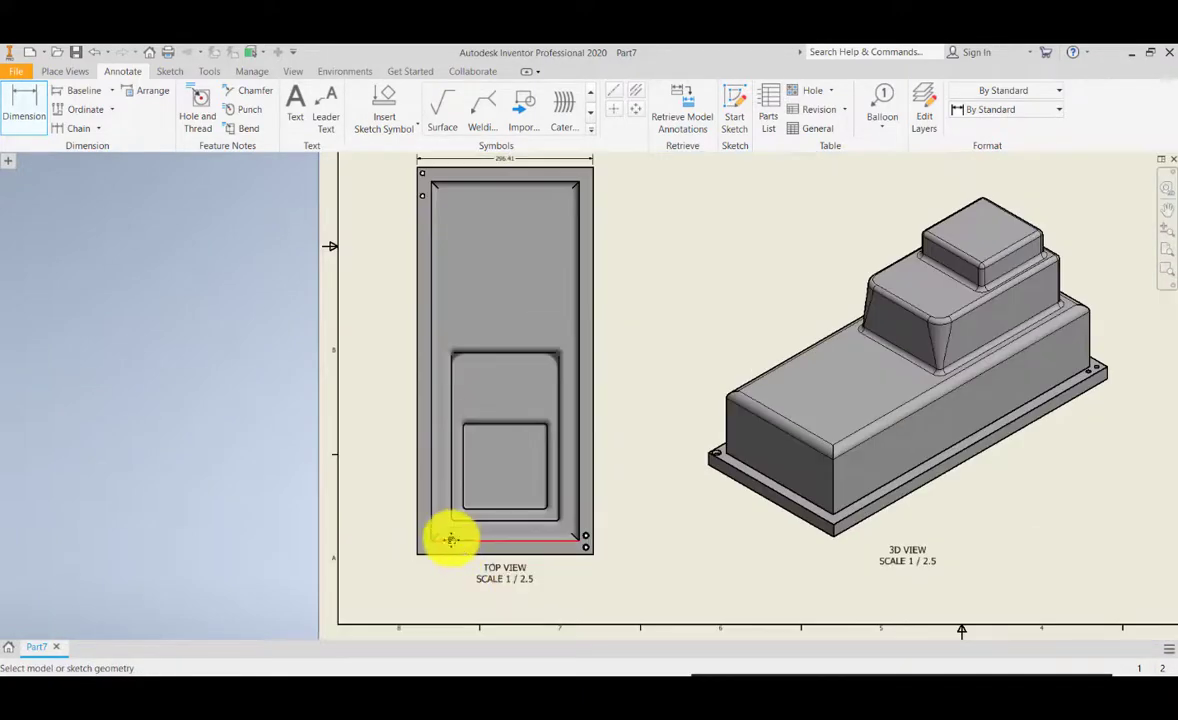
mouse_move(452, 539)
middle_mouse_down()
mouse_move(441, 632)
mouse_move(435, 618)
middle_mouse_up()
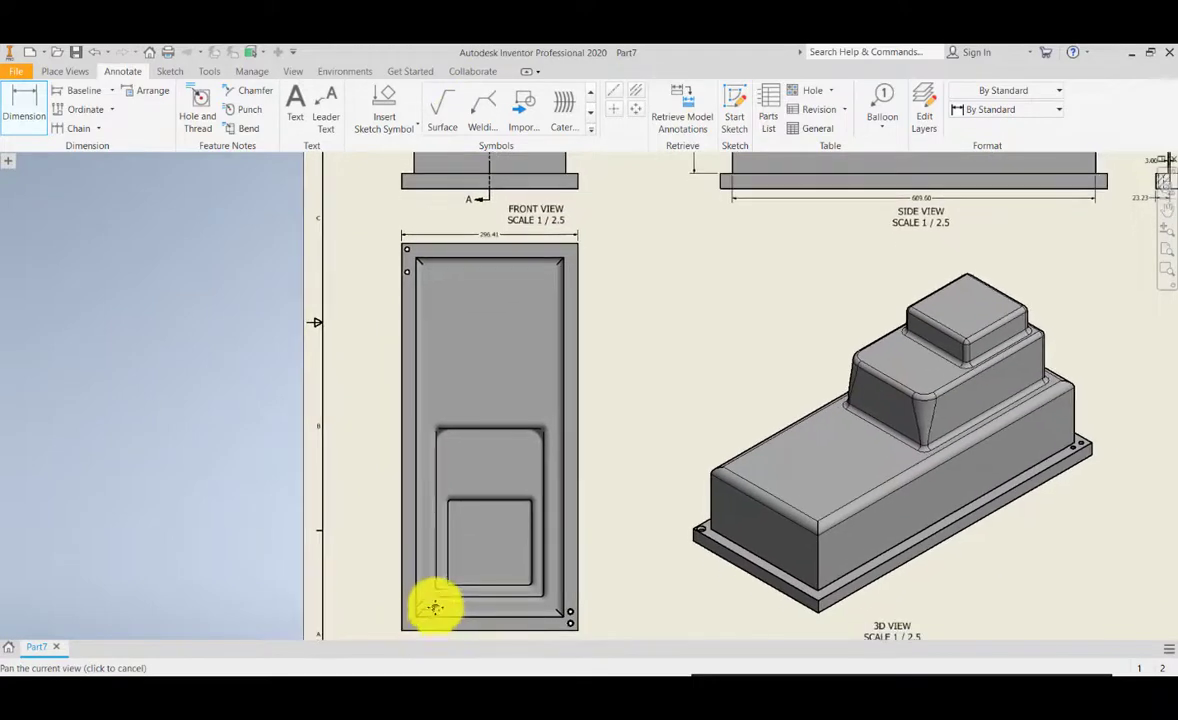
left_click(569, 243)
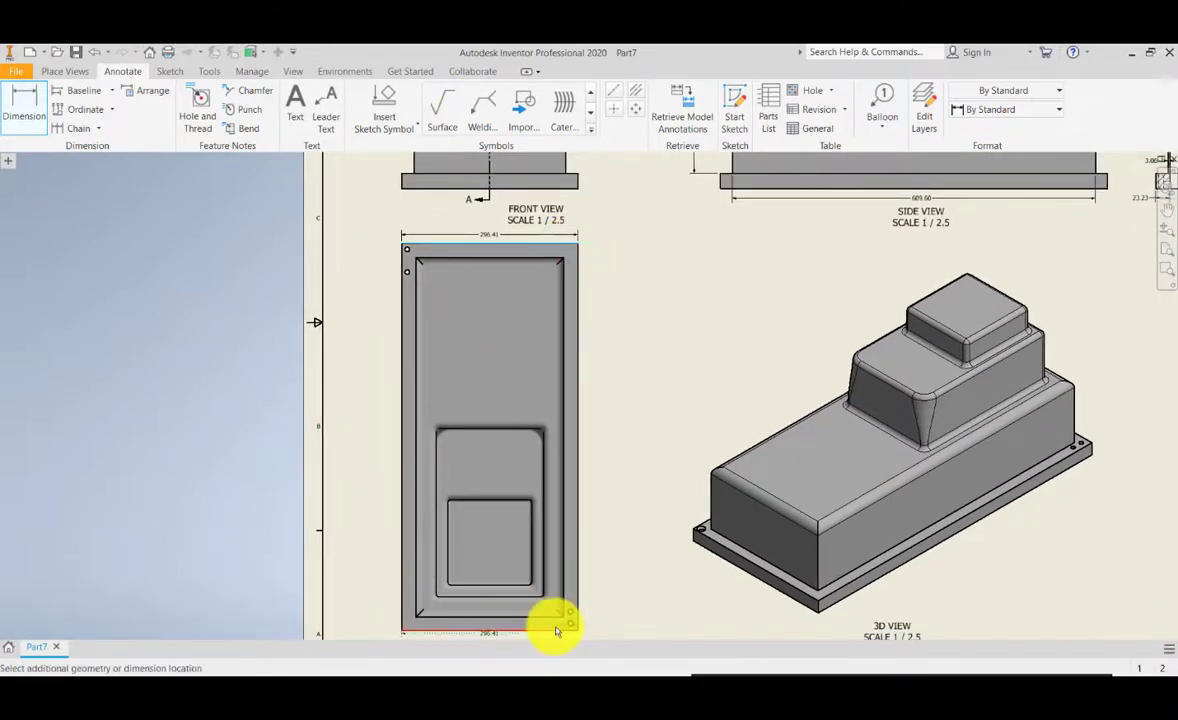
left_click(557, 630)
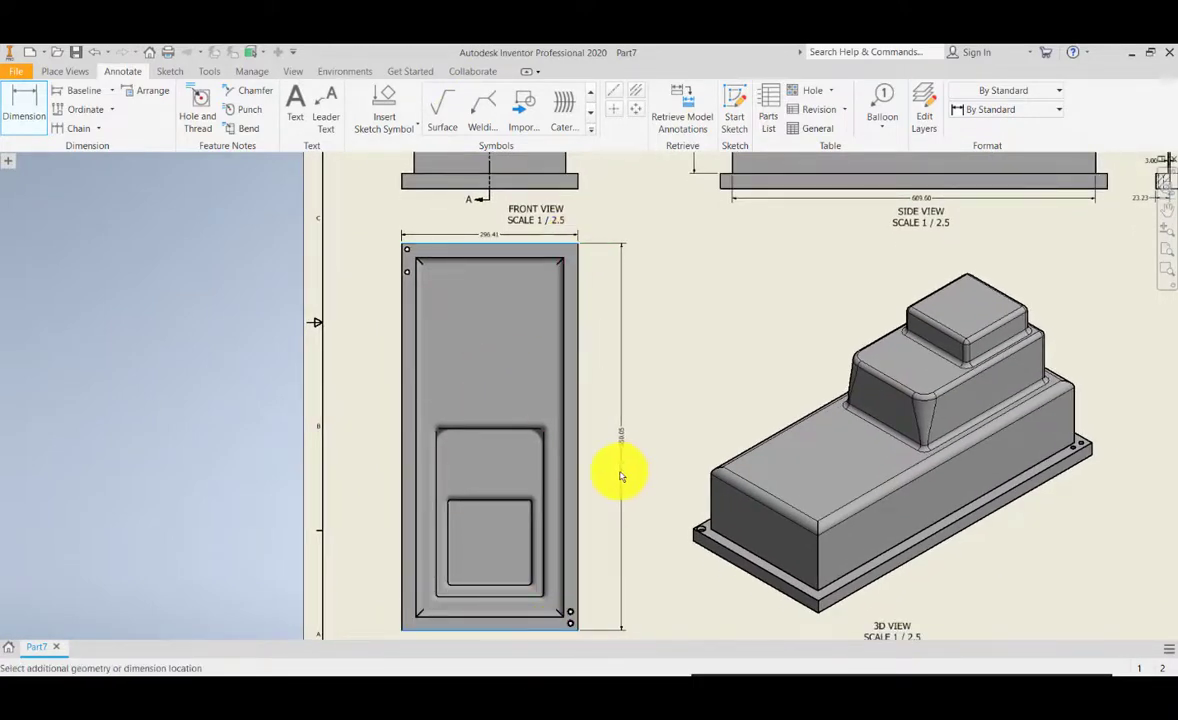
left_click(582, 527)
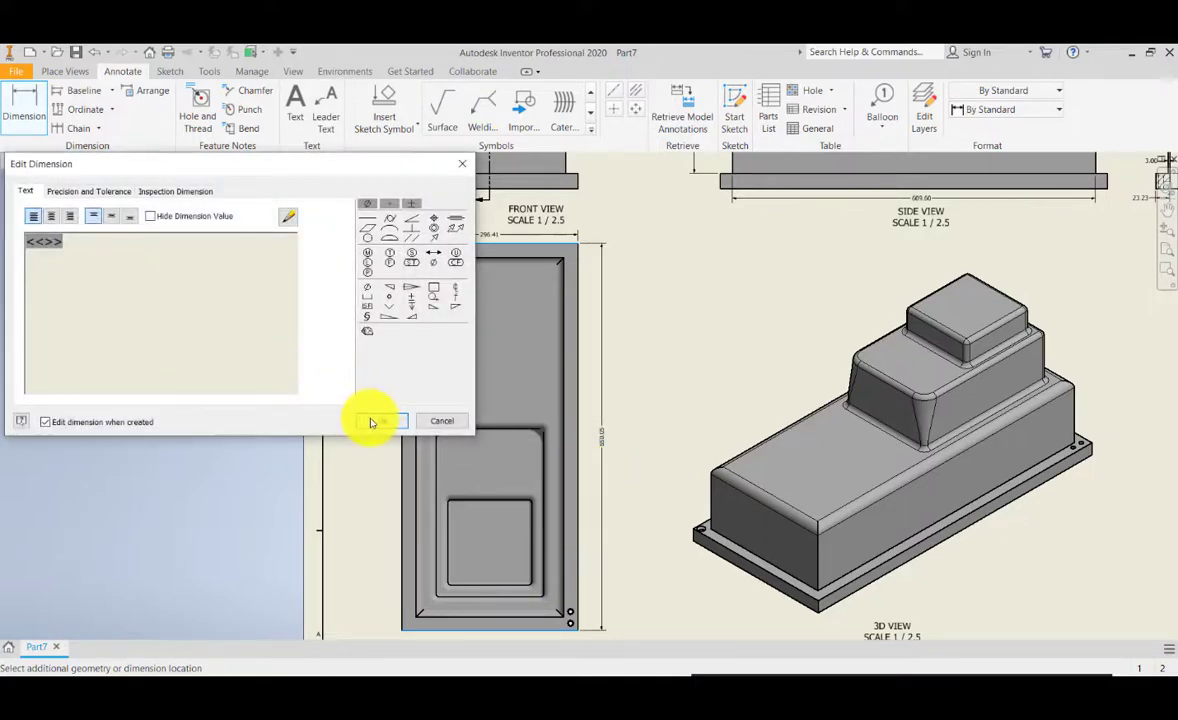
left_click(370, 422)
- Dimension the lowest tier's width between its long edges in the top view, placing the dimension below the view
scroll(513, 434, "down", 5)
scroll(523, 534, "up", 5)
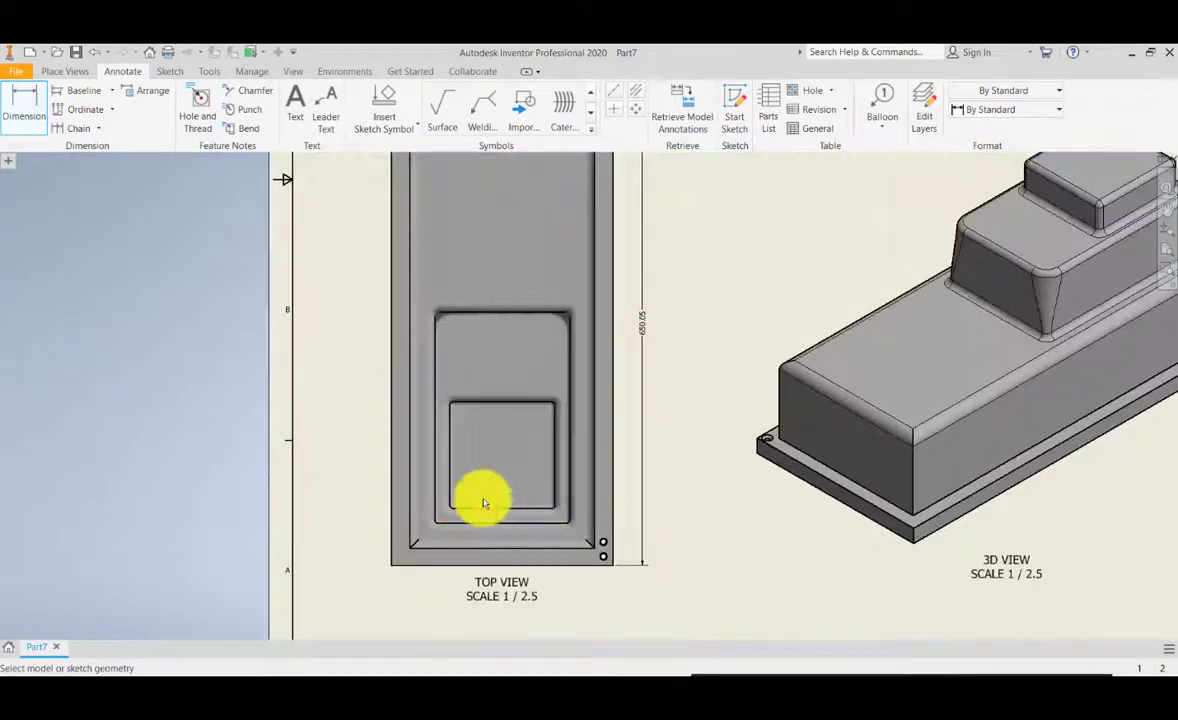
left_click(410, 500)
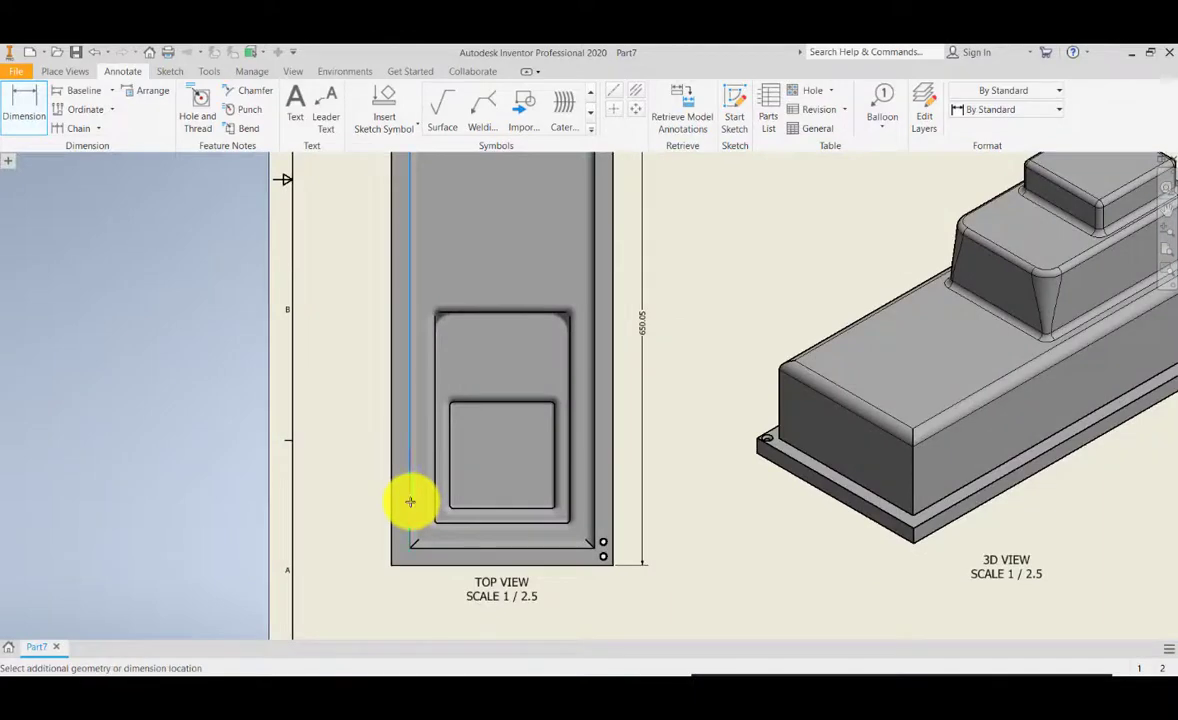
left_click(594, 498)
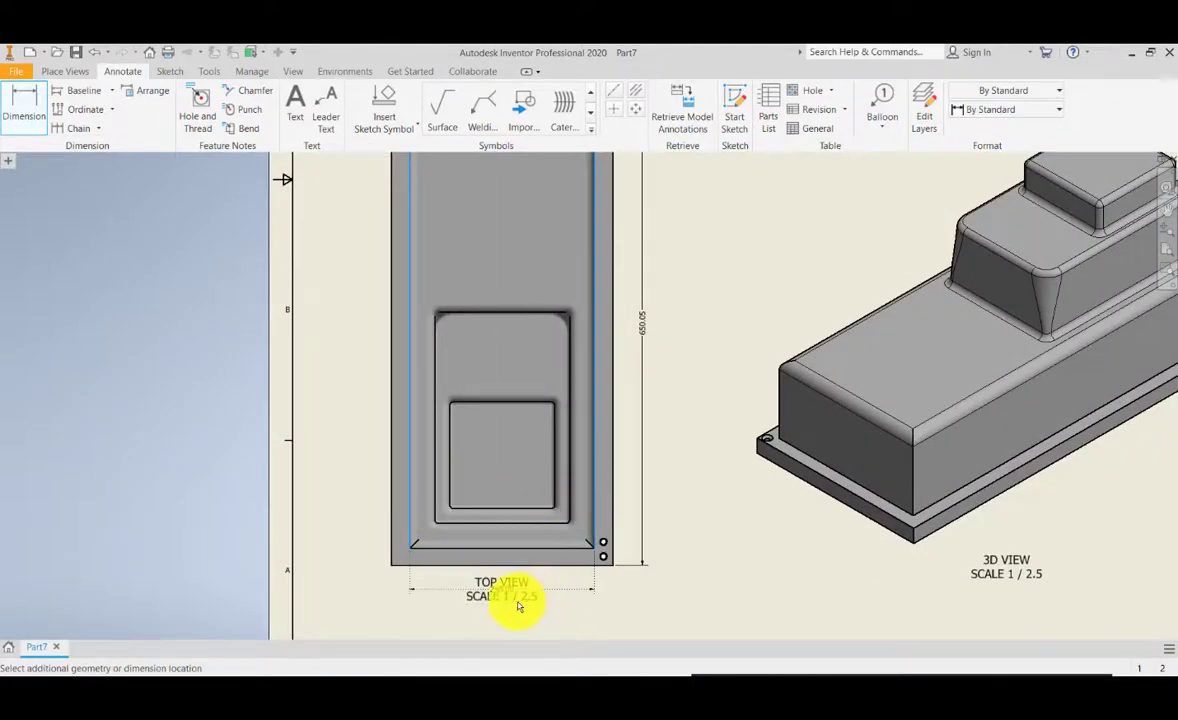
left_click(518, 606)
left_click(382, 421)
- Separate the top view's label from the tier width dimension, with the dimension close under the flange and the label below it
middle_click_drag(400, 620, 428, 491)
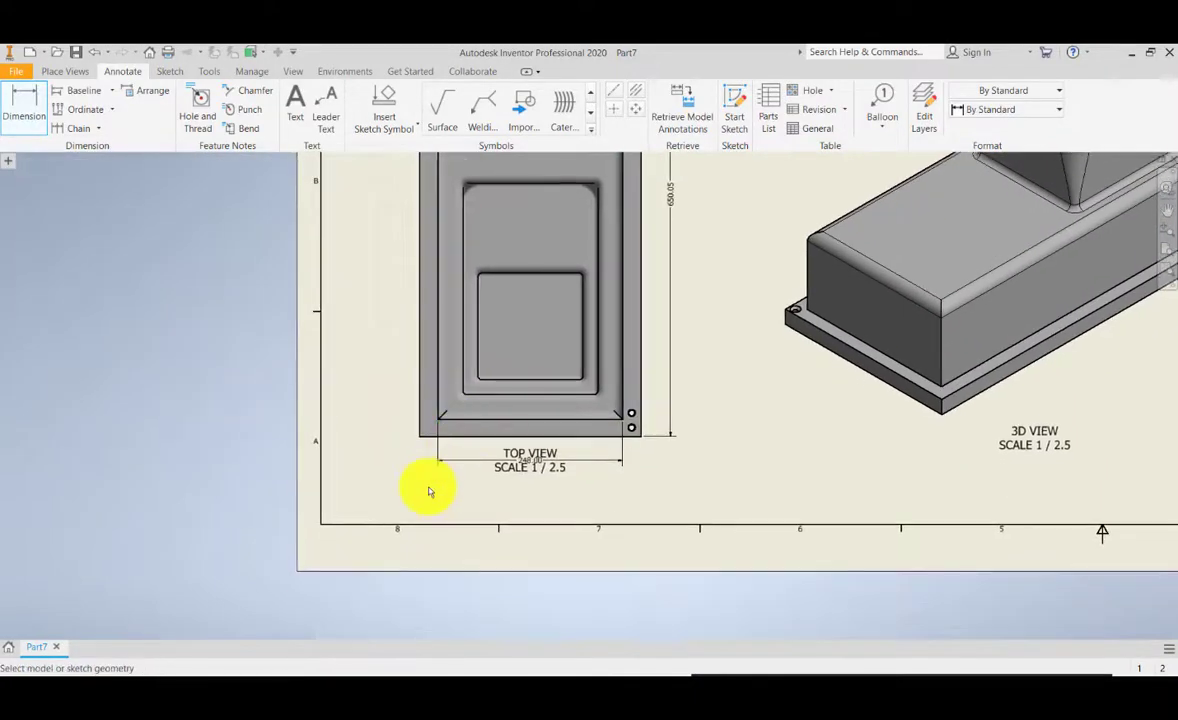
scroll(432, 489, "down", 1)
middle_click_drag(499, 484, 405, 555)
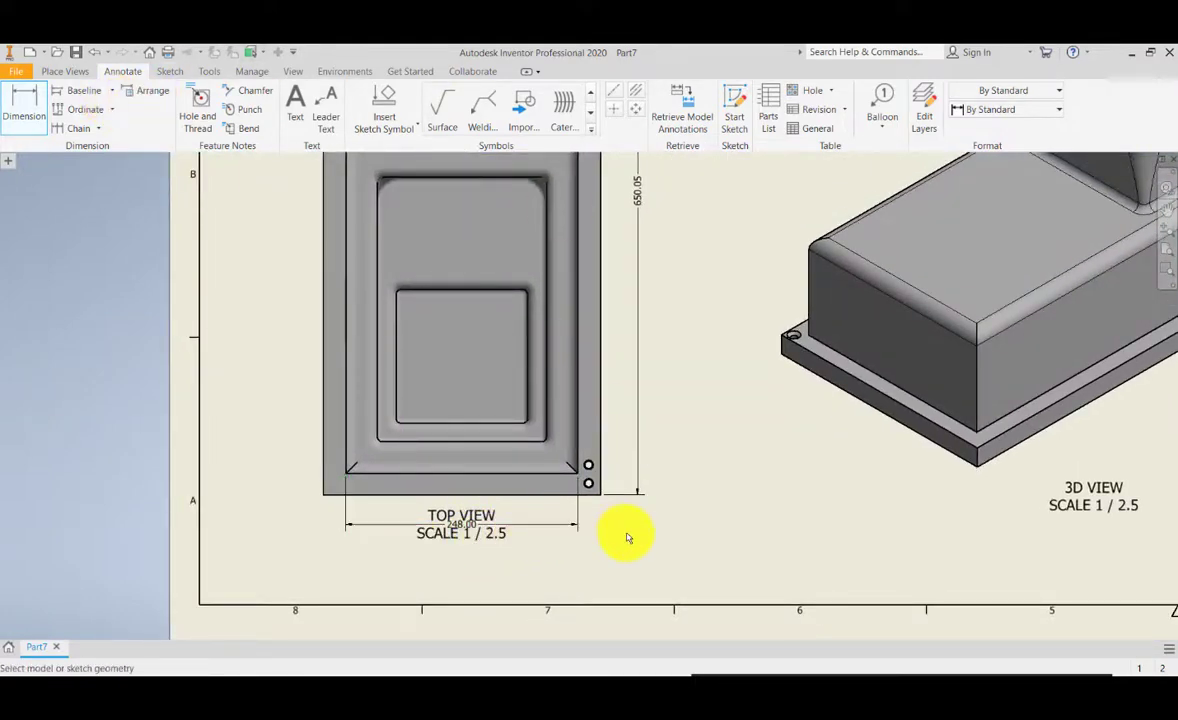
key("Escape")
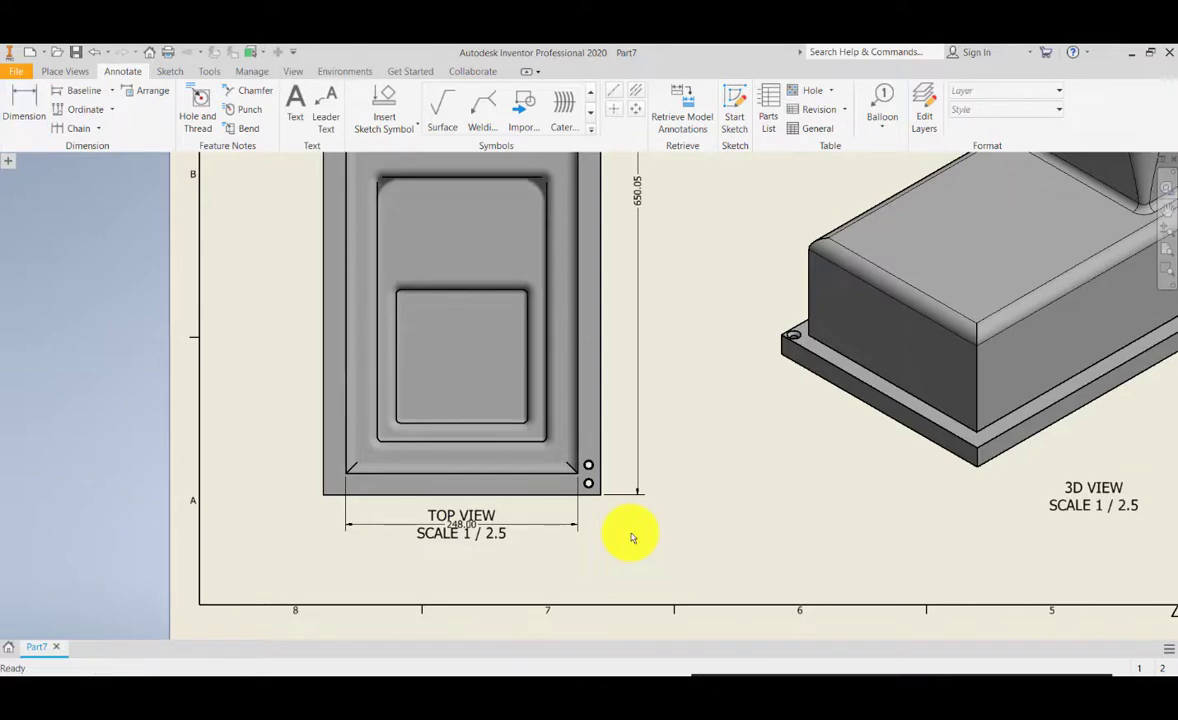
left_click_drag(489, 541, 468, 510)
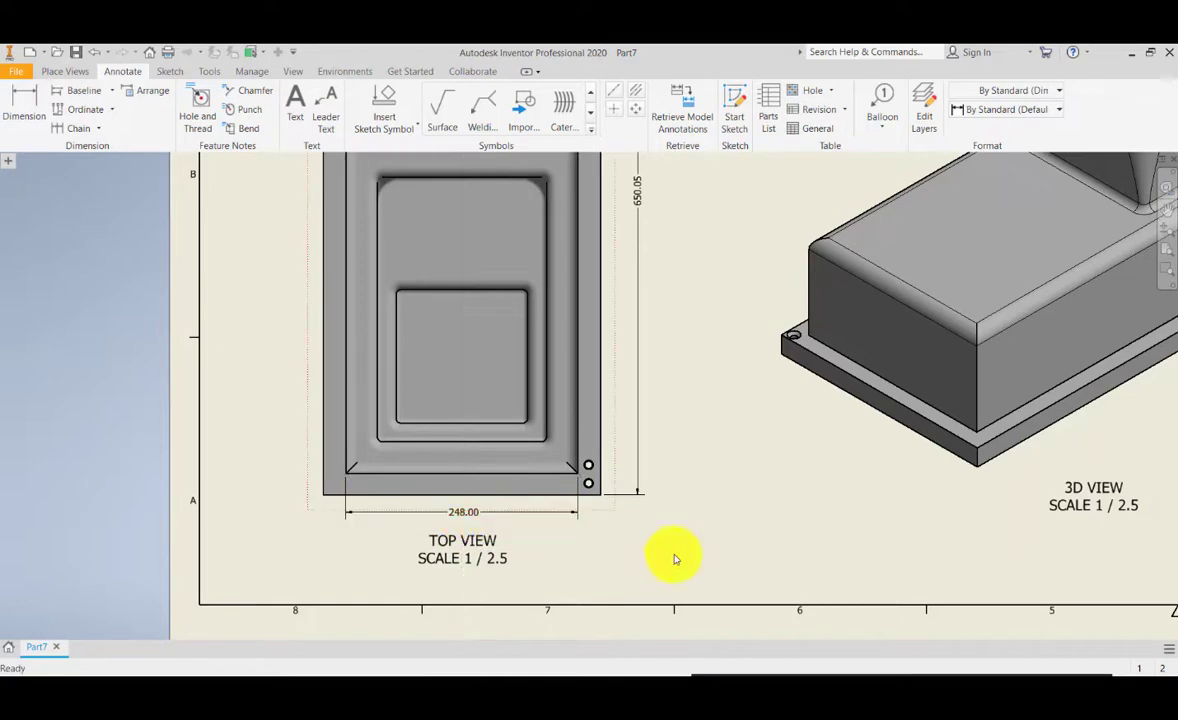
scroll(408, 535, "up", 2)
middle_click_drag(463, 526, 463, 553)
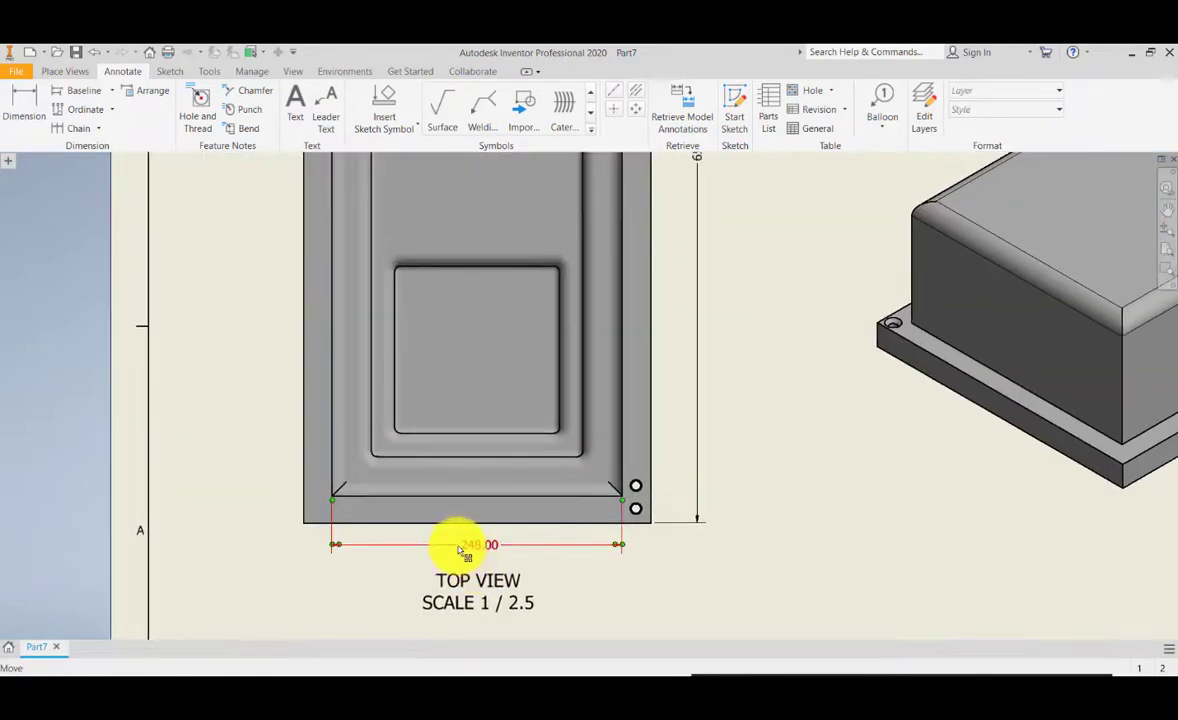
scroll(460, 547, "up", 3)
middle_click_drag(387, 426, 402, 612)
middle_click_drag(399, 362, 407, 460)
scroll(363, 392, "up", 5)
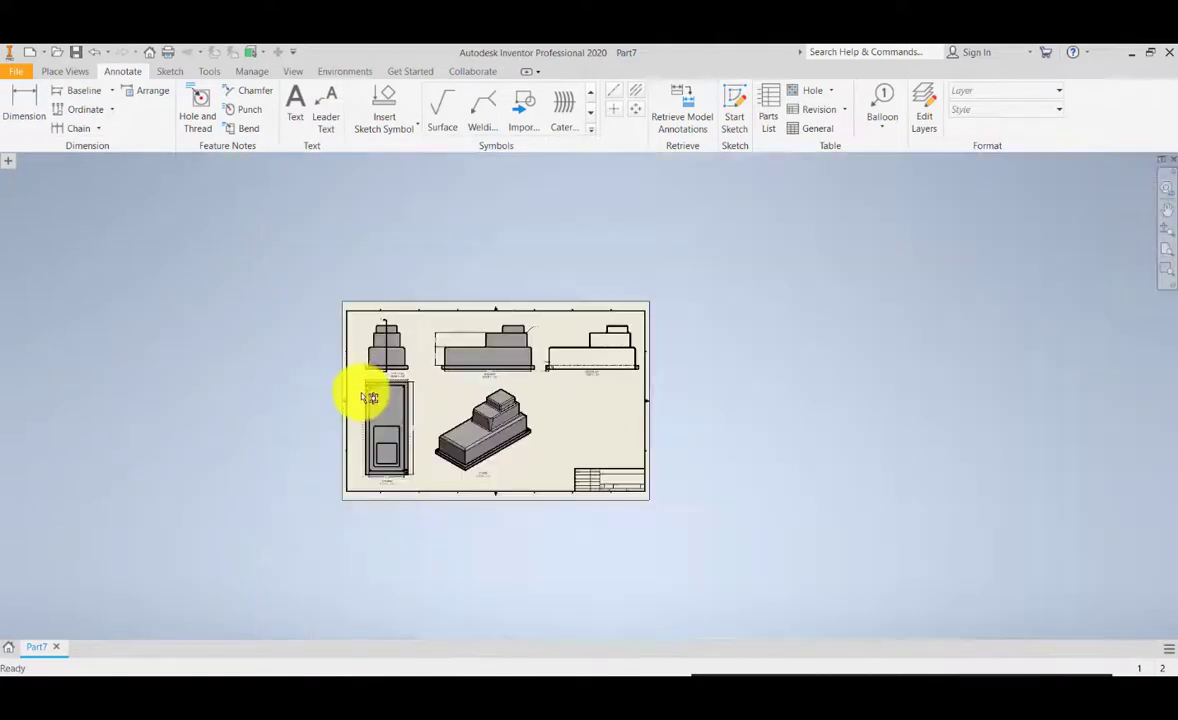
- Dimension the flange margin between its left long edge and the lowest tier in the top view, placing it above the overall width dimension
scroll(364, 393, "down", 6)
left_click(22, 99)
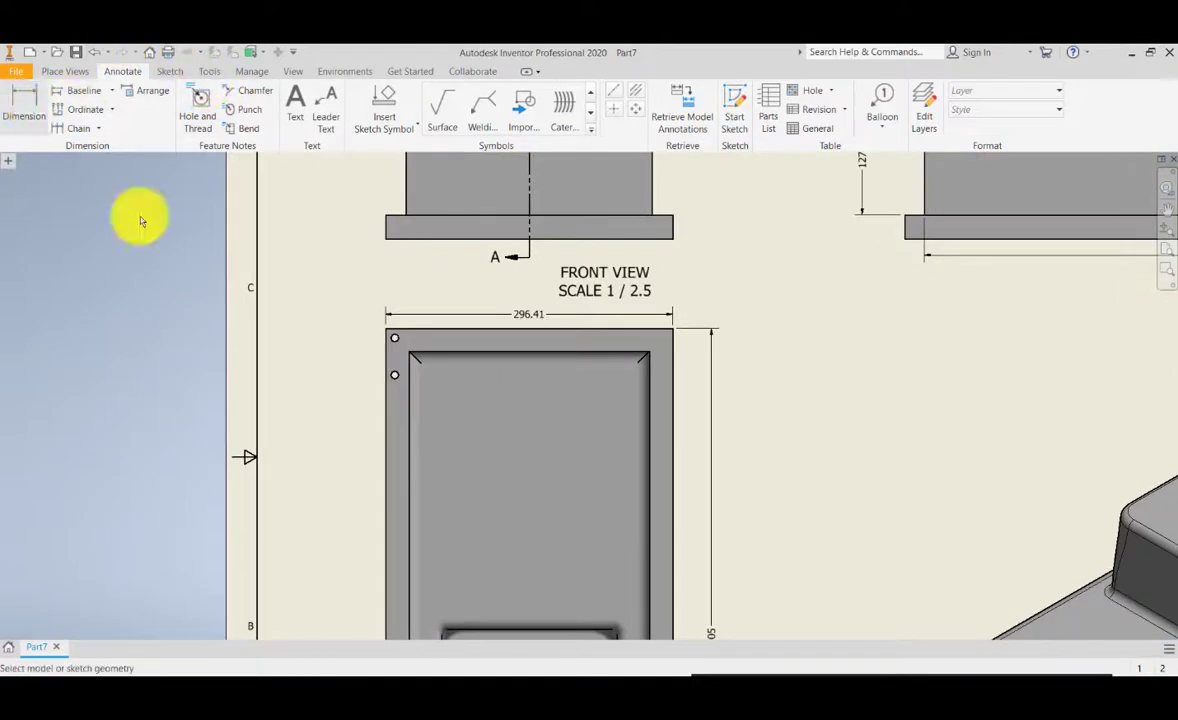
left_click(387, 473)
left_click(408, 465)
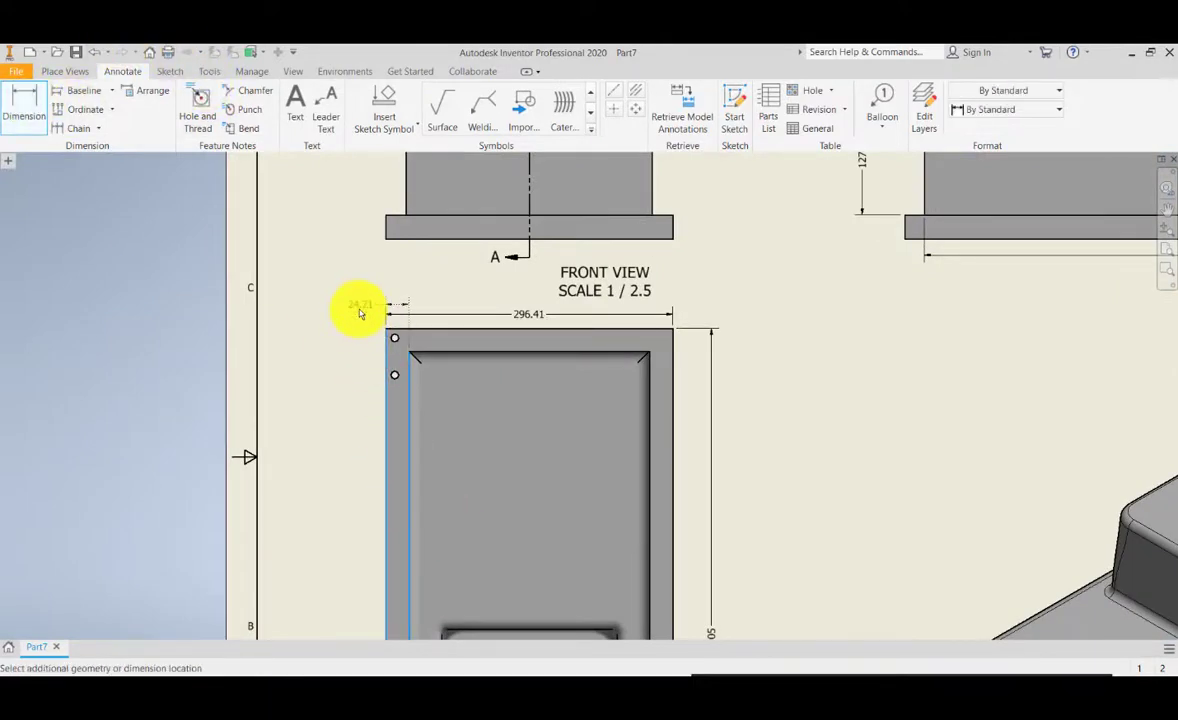
left_click(360, 313)
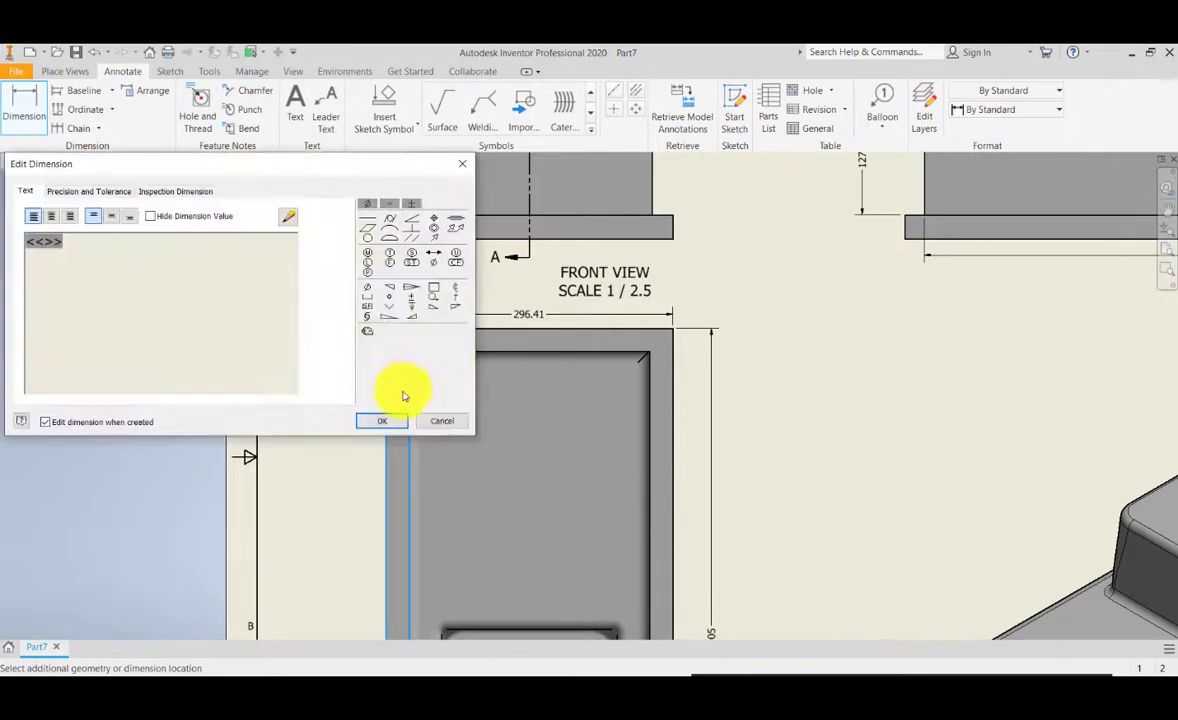
left_click(387, 416)
- Dimension the flange margin at the upper end of the top view, placing it to the right of the overall length dimension
middle_click_drag(582, 364, 518, 323)
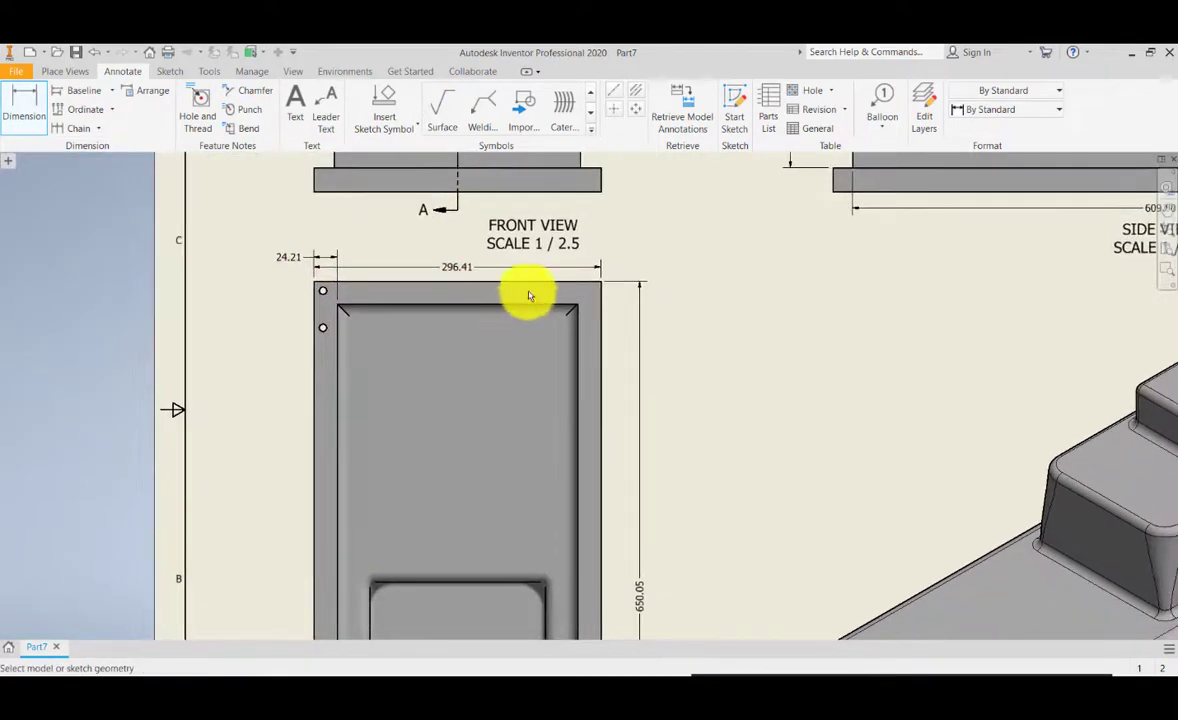
left_click(531, 283)
left_click(533, 306)
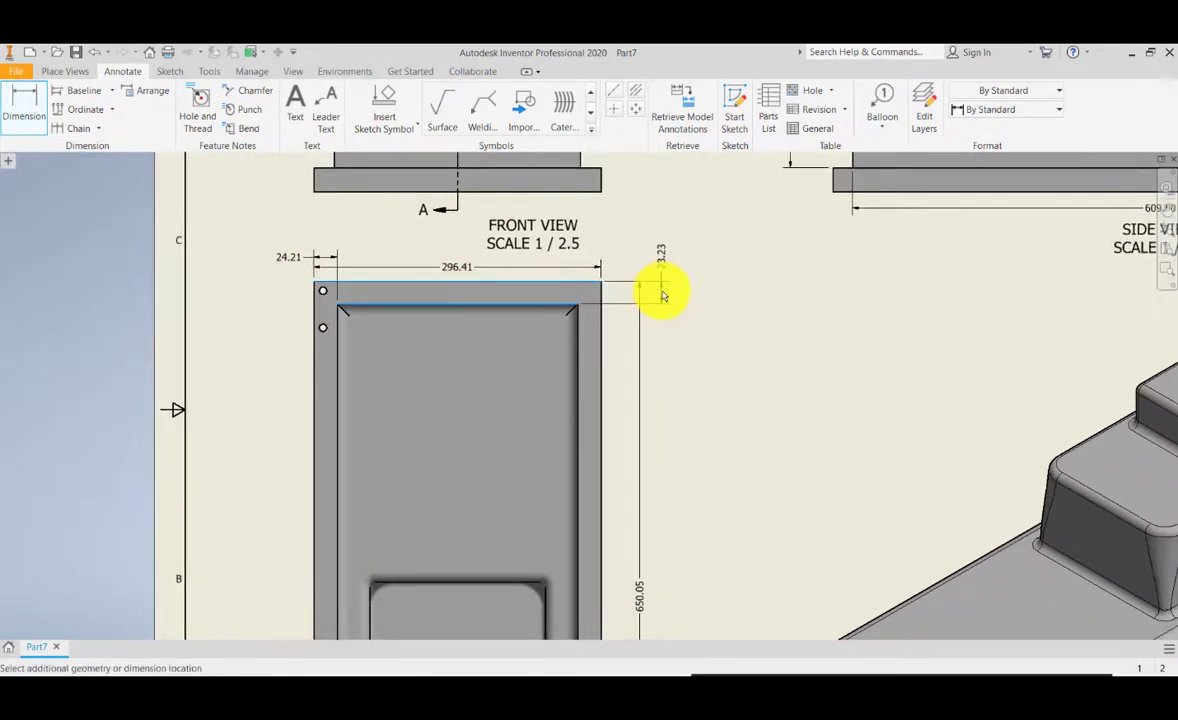
left_click(655, 341)
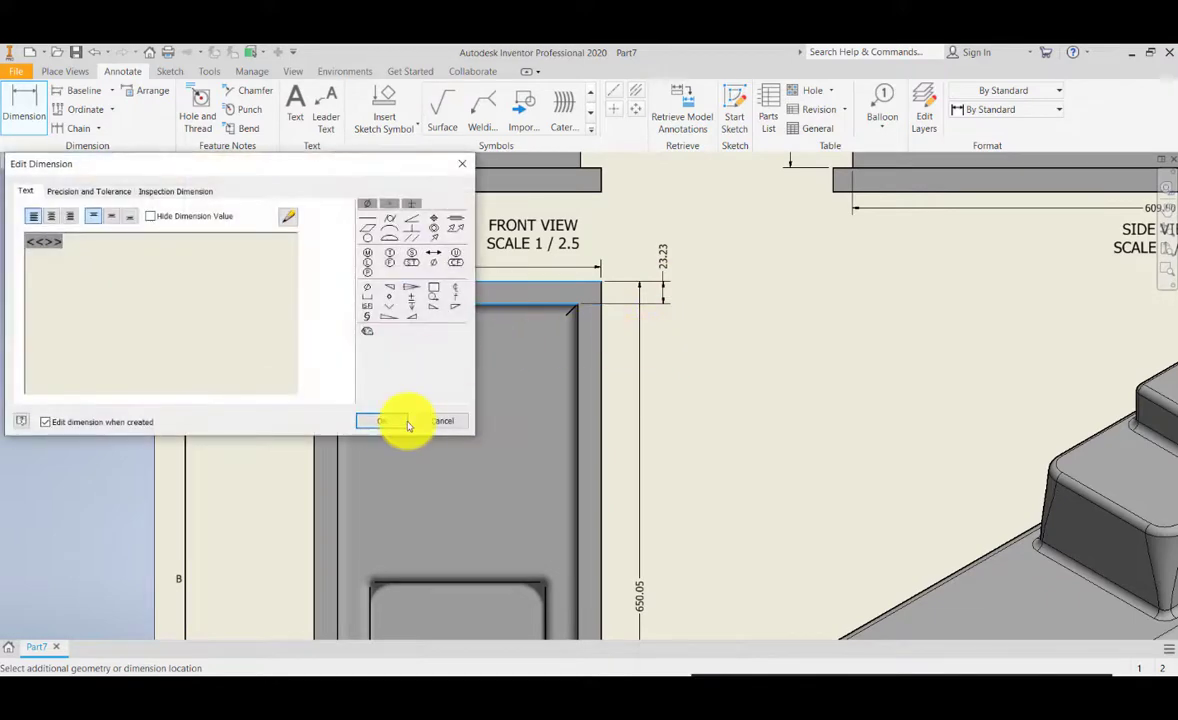
left_click(388, 418)
- Add a diameter dimension to the outer circle of the upper hole at the top view's lower-right corner, with its text beyond the length dimension
middle_click_drag(795, 530, 722, 265)
mouse_move(613, 470)
middle_mouse_down()
mouse_move(657, 418)
mouse_move(689, 342)
middle_mouse_up()
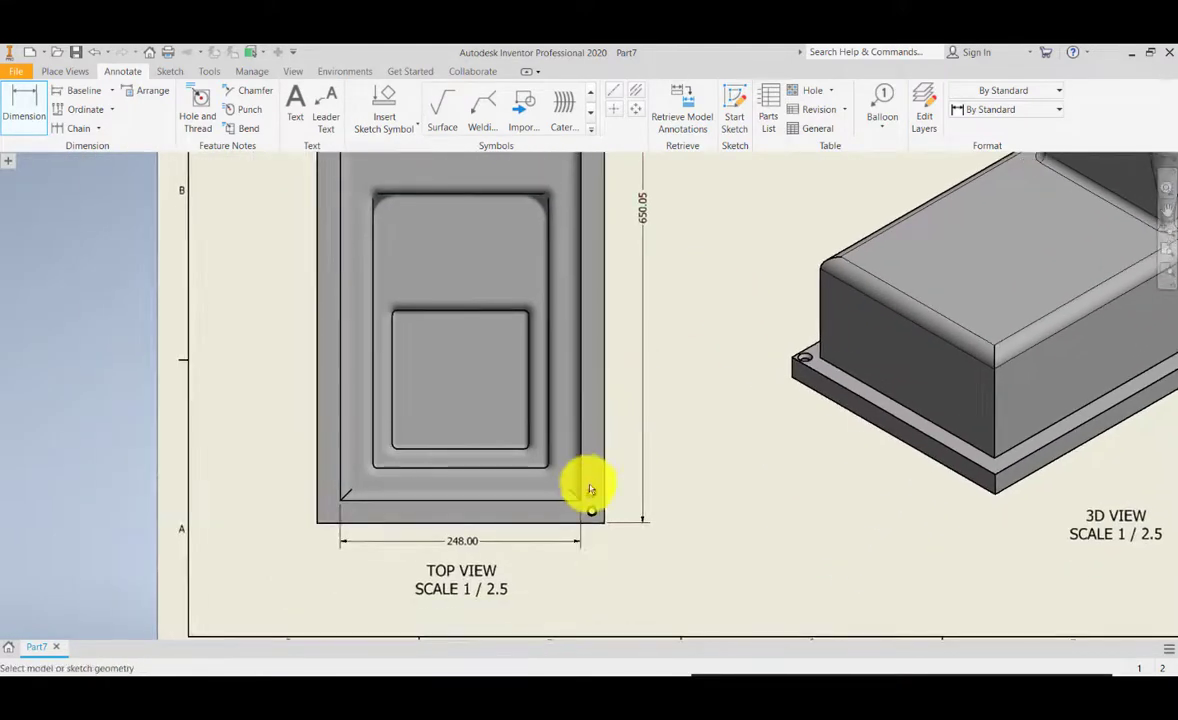
scroll(584, 489, "up", 5)
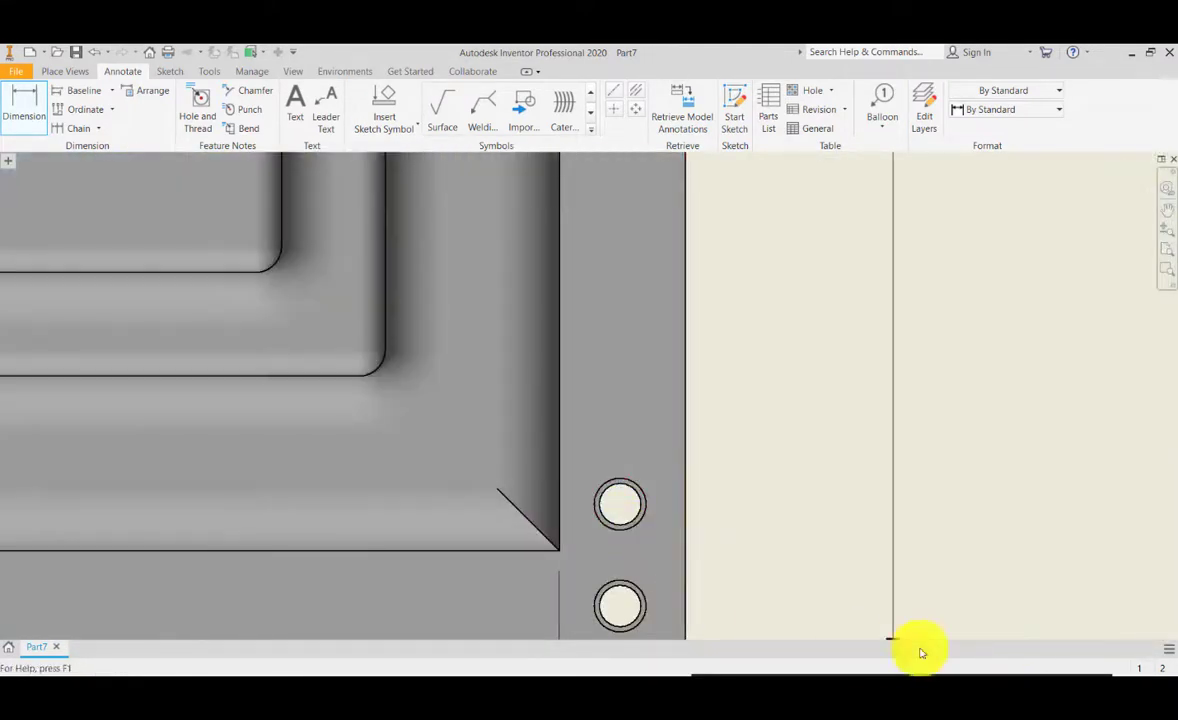
middle_click_drag(629, 465, 676, 382)
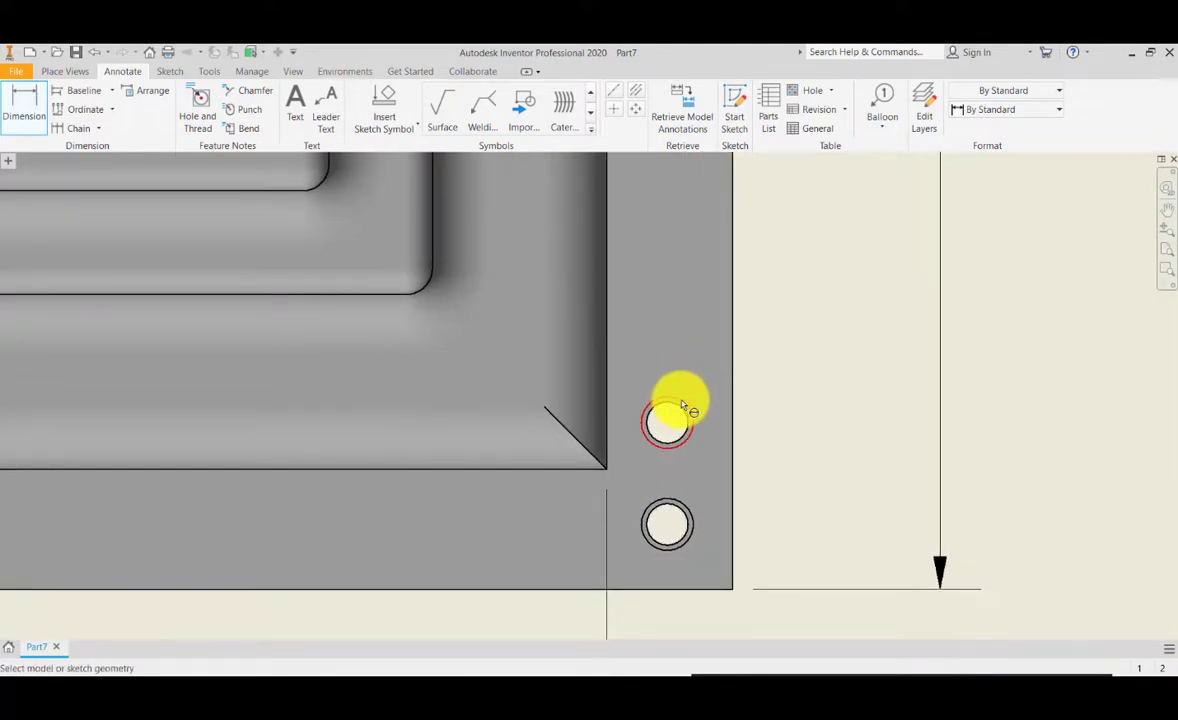
left_click(690, 413)
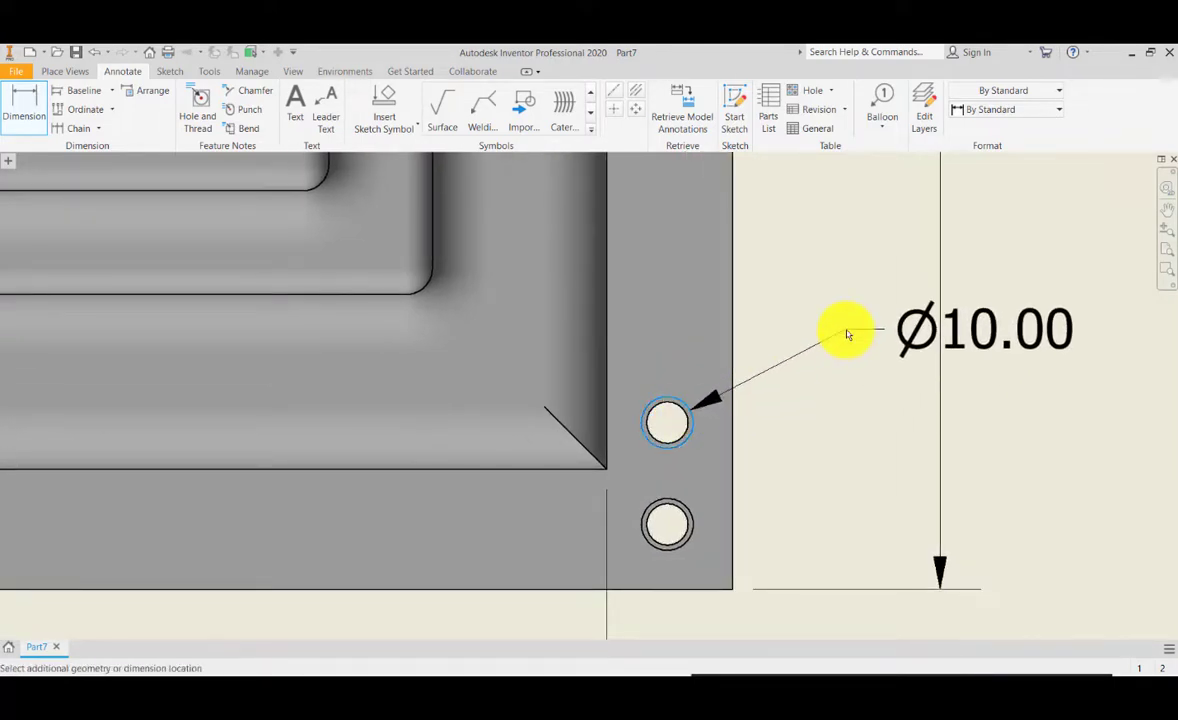
middle_click_drag(841, 355, 640, 379)
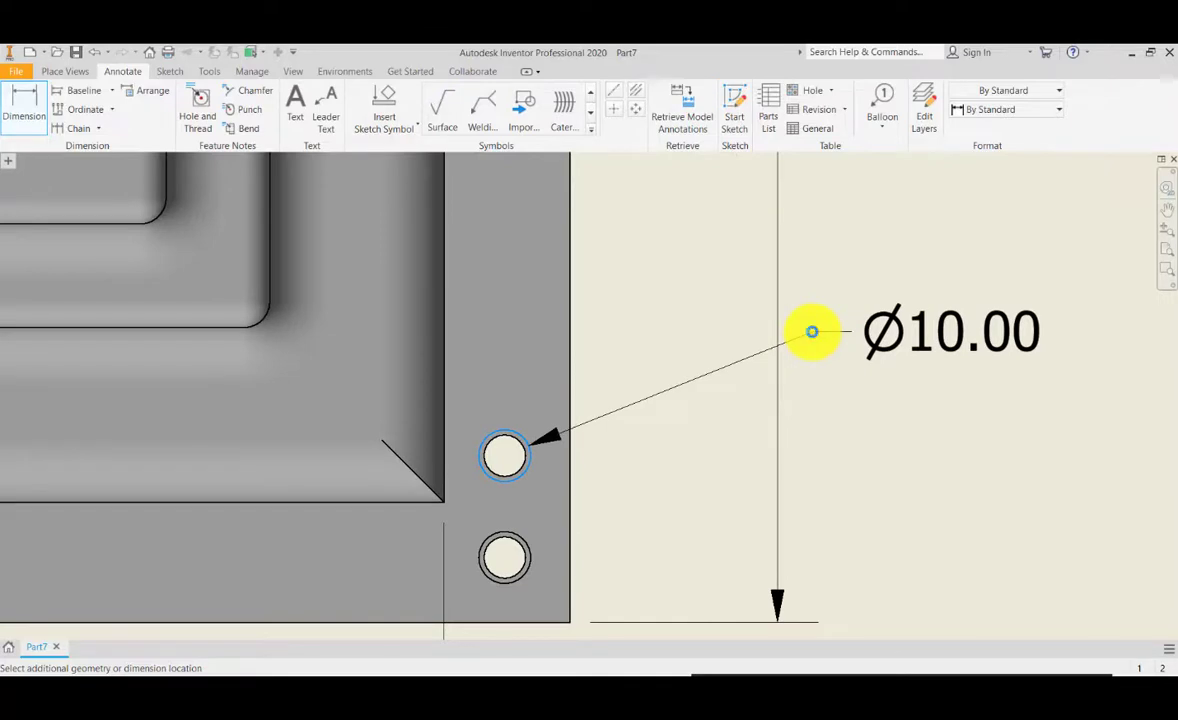
left_click(752, 418)
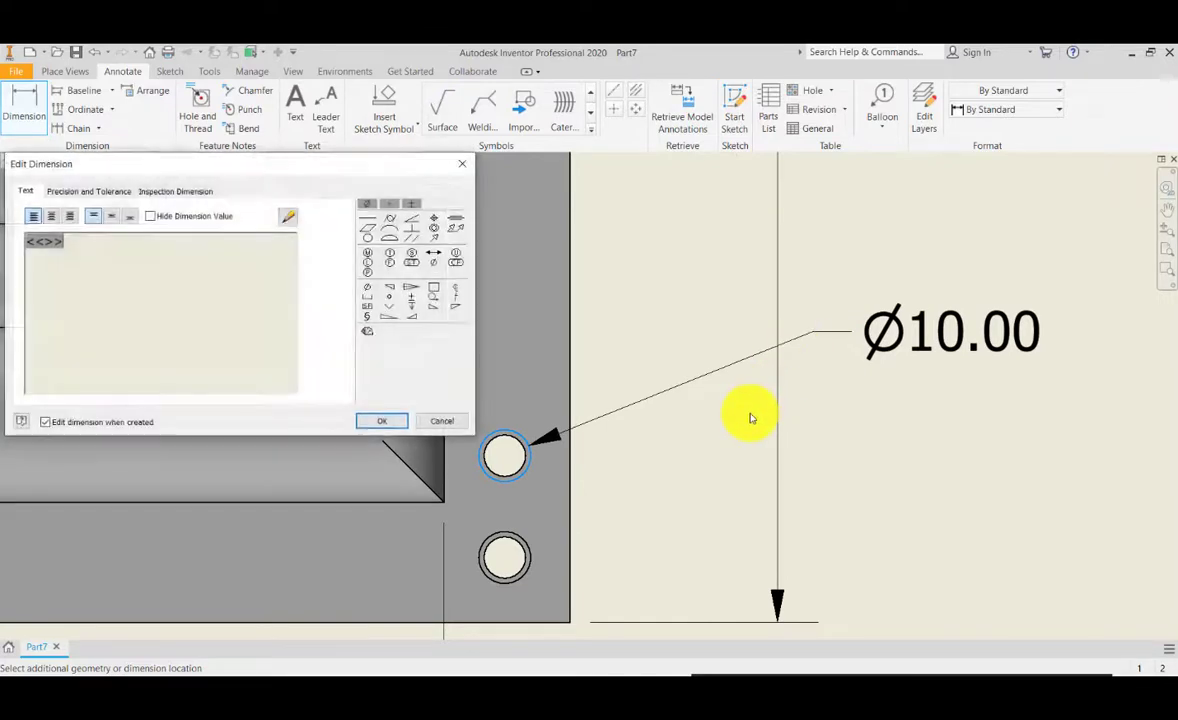
left_click(387, 421)
- Dimension the flange's width along its front-left edge in the 3D view, placing the dimension parallel to and outside that edge
scroll(648, 392, "up", 5)
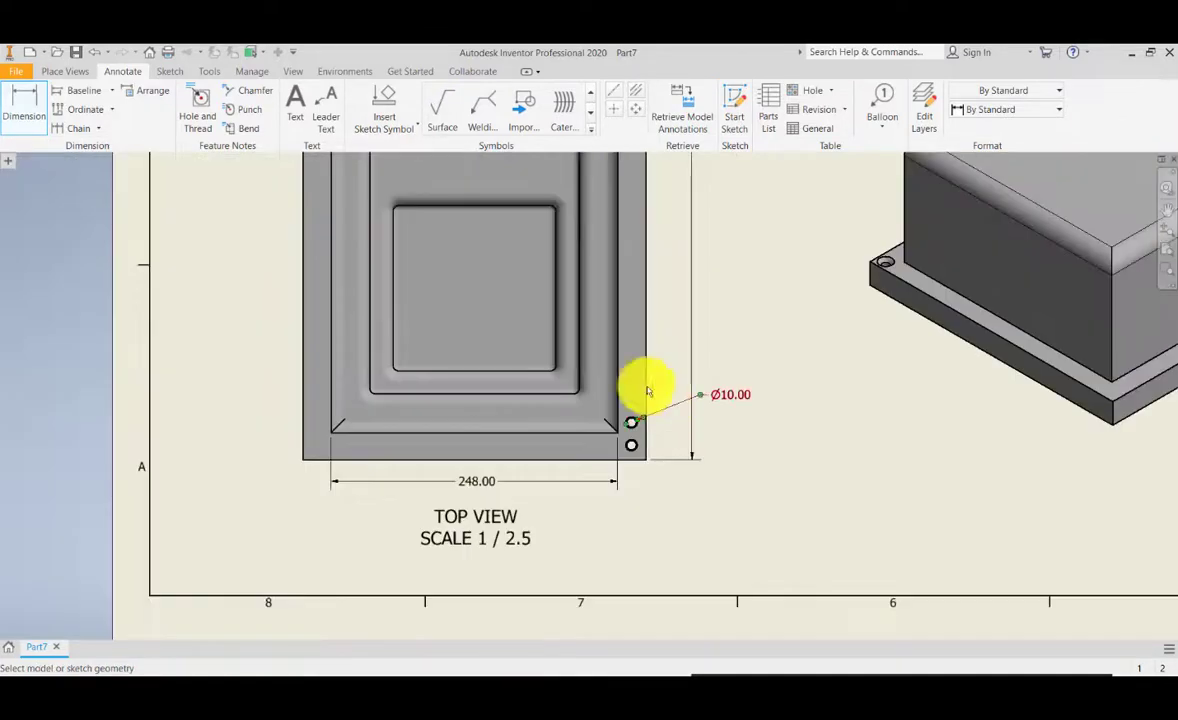
mouse_move(648, 392)
middle_mouse_down()
mouse_move(623, 452)
mouse_move(647, 400)
mouse_move(642, 489)
mouse_move(669, 396)
middle_mouse_up()
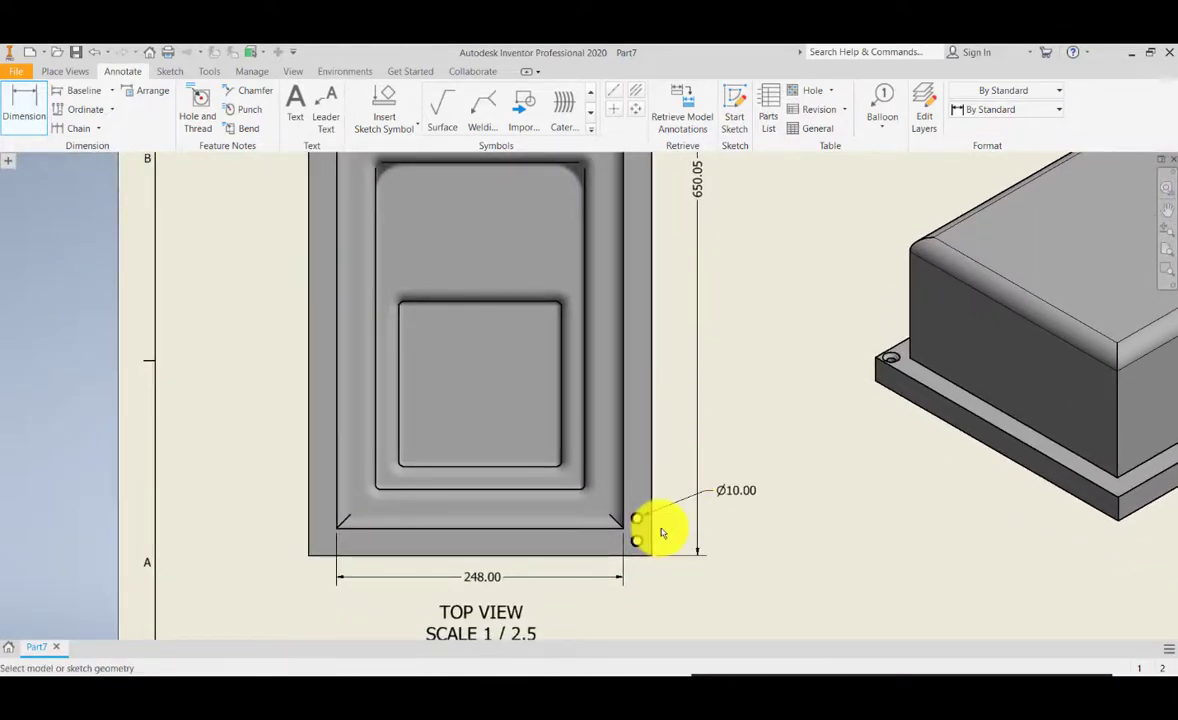
middle_click_drag(847, 463, 657, 489)
mouse_move(663, 386)
middle_mouse_down()
mouse_move(591, 600)
mouse_move(608, 417)
middle_mouse_up()
scroll(613, 439, "down", 5)
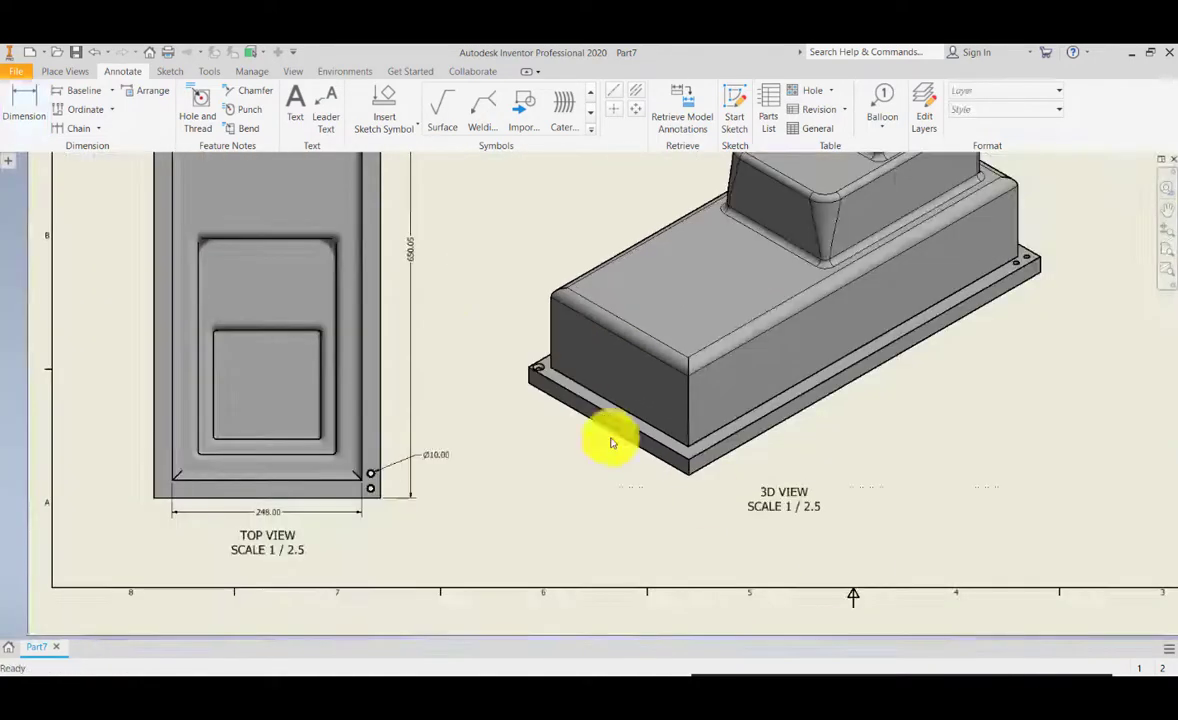
scroll(547, 400, "up", 5)
middle_click_drag(579, 453, 564, 513)
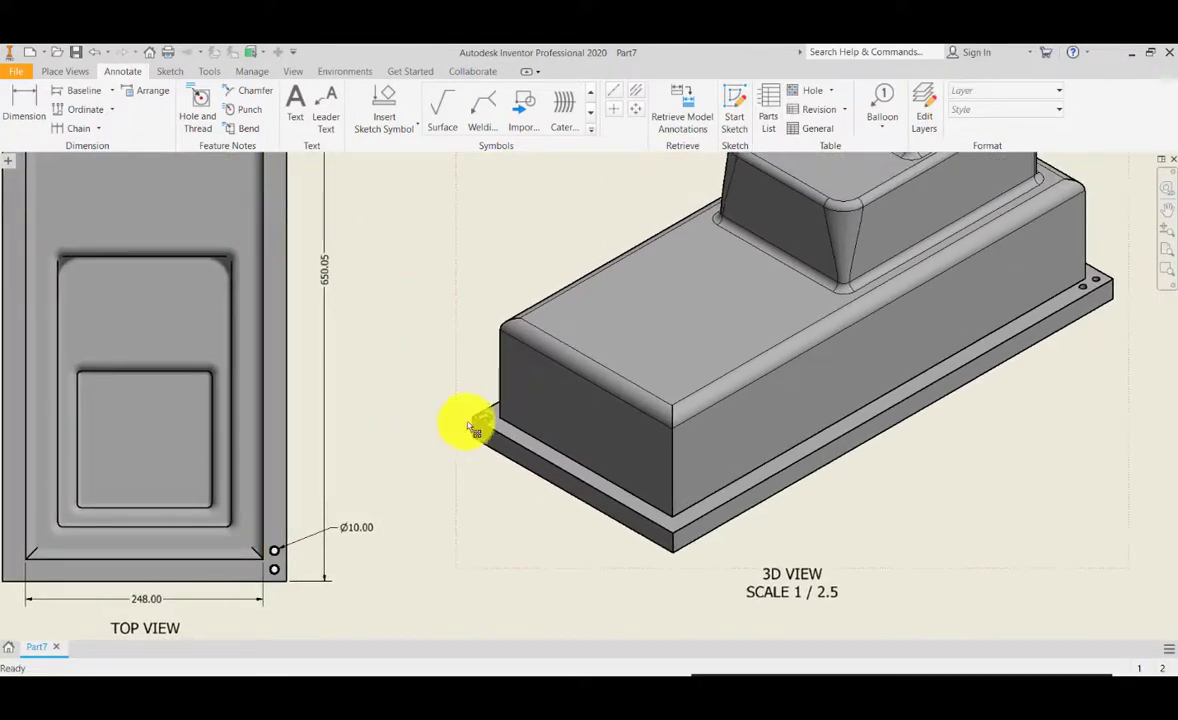
left_click(30, 97)
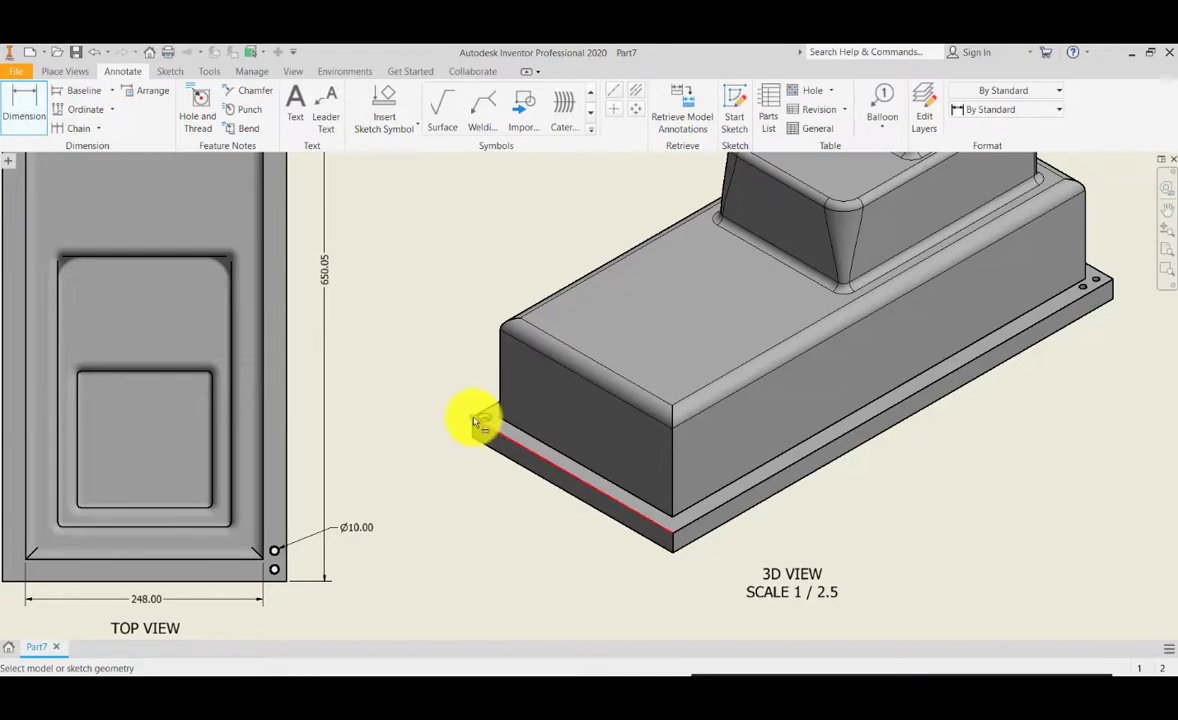
scroll(472, 420, "down", 5)
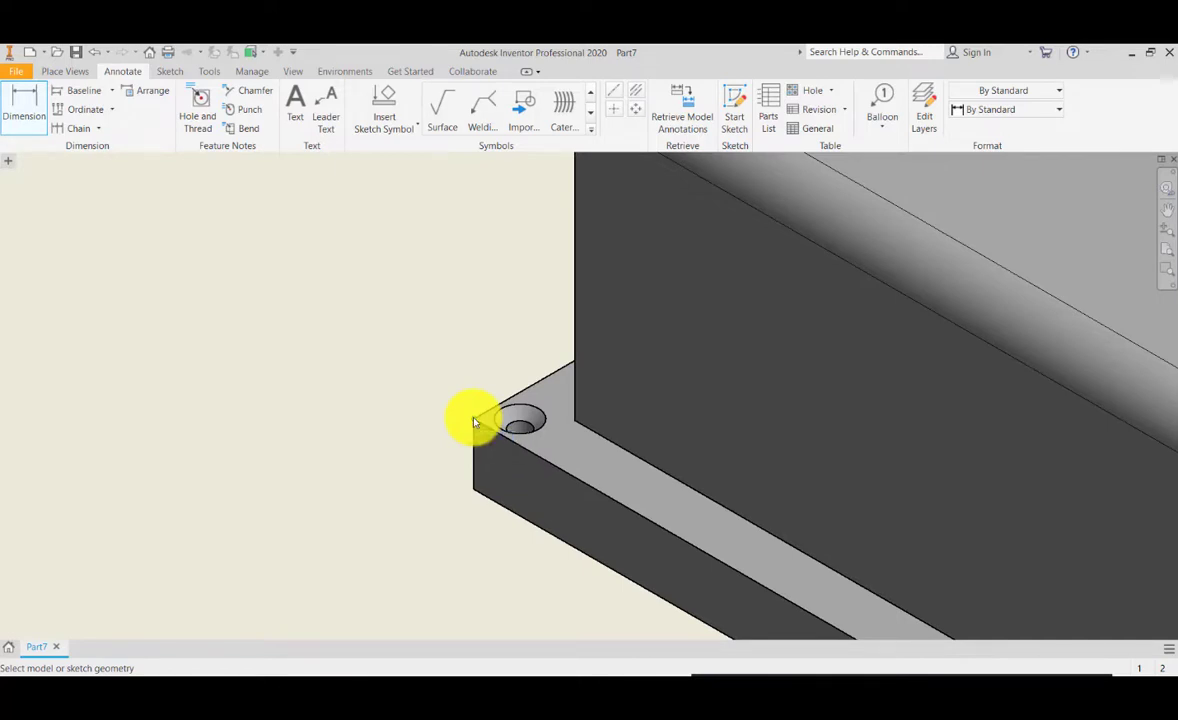
left_click(477, 441)
scroll(472, 430, "up", 5)
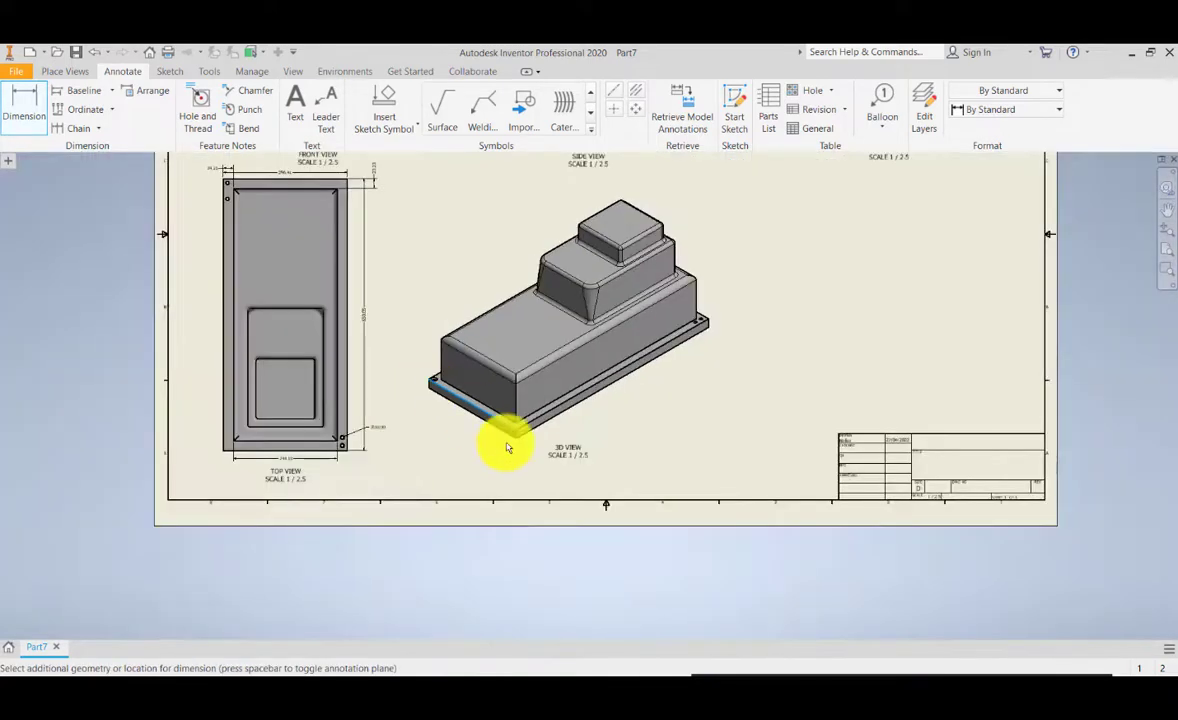
scroll(503, 444, "down", 6)
left_click(606, 405)
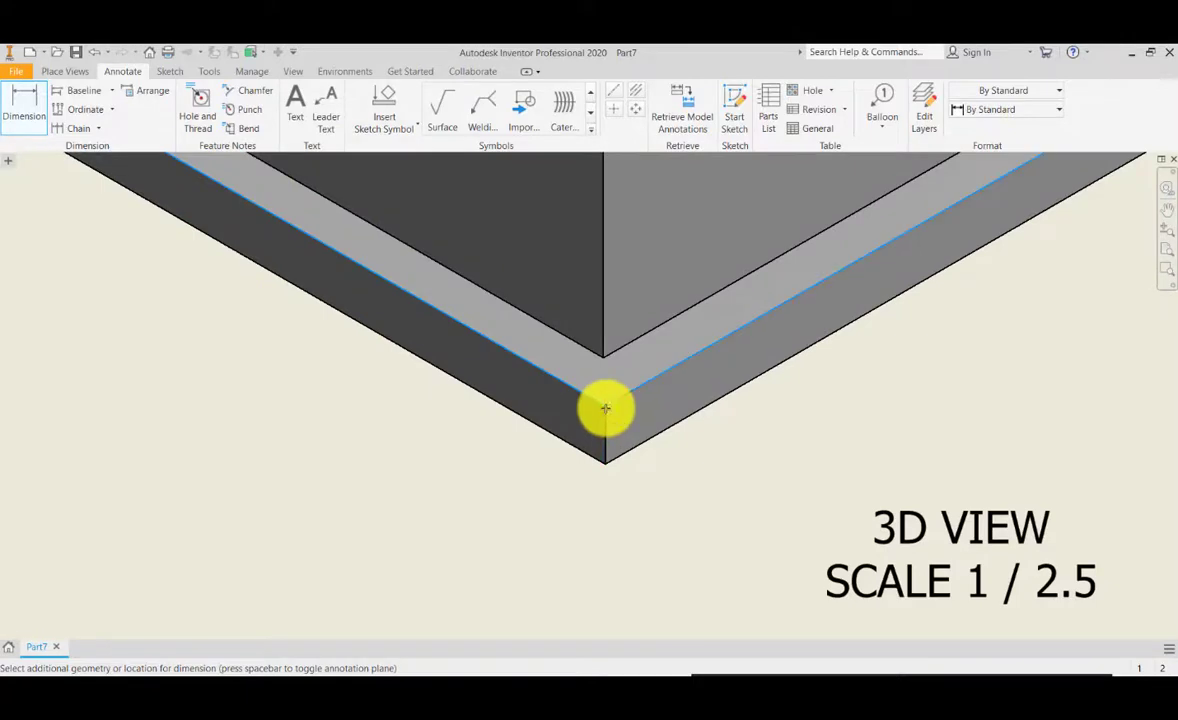
scroll(418, 428, "down", 3)
scroll(419, 427, "up", 3)
scroll(419, 427, "down", 4)
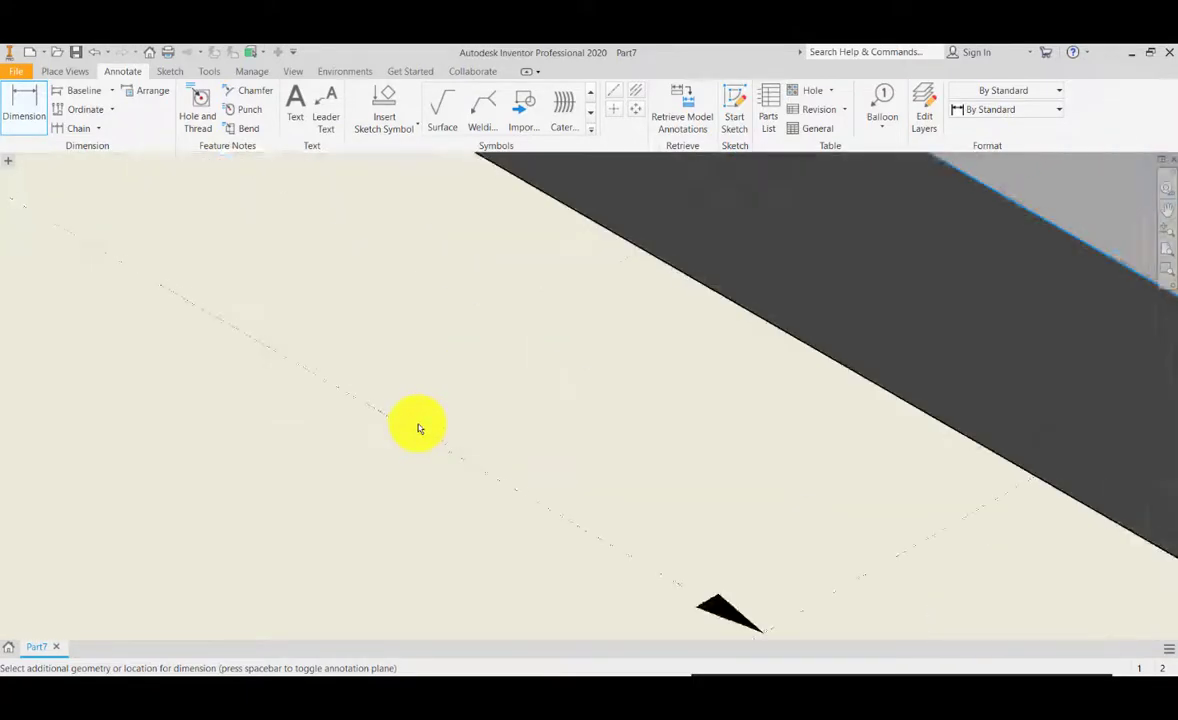
scroll(419, 427, "up", 5)
middle_click_drag(419, 427, 699, 553)
scroll(621, 544, "up", 2)
scroll(584, 481, "down", 2)
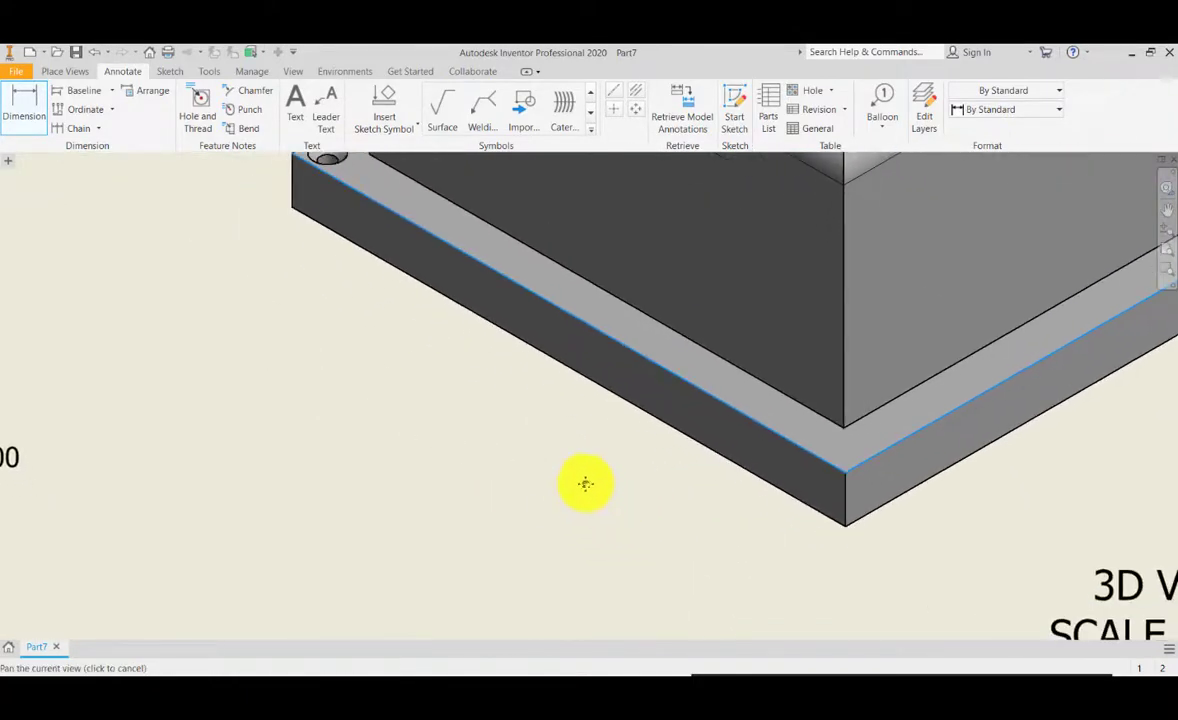
scroll(581, 488, "up", 2)
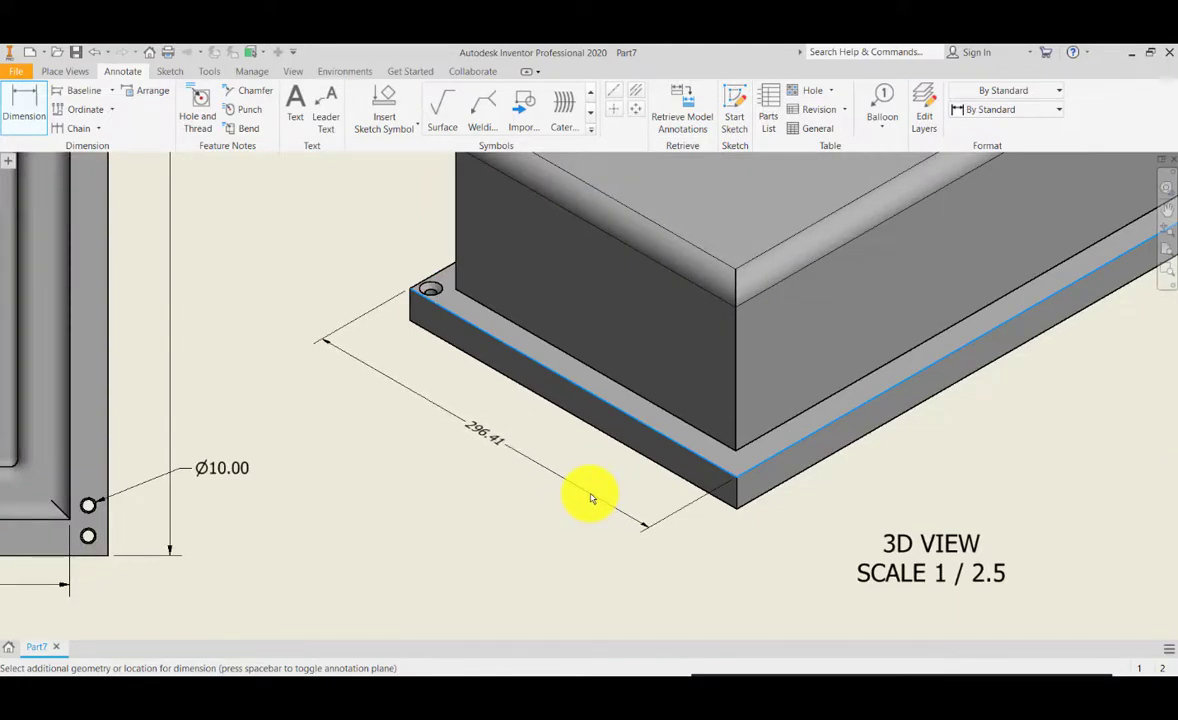
left_click(590, 497)
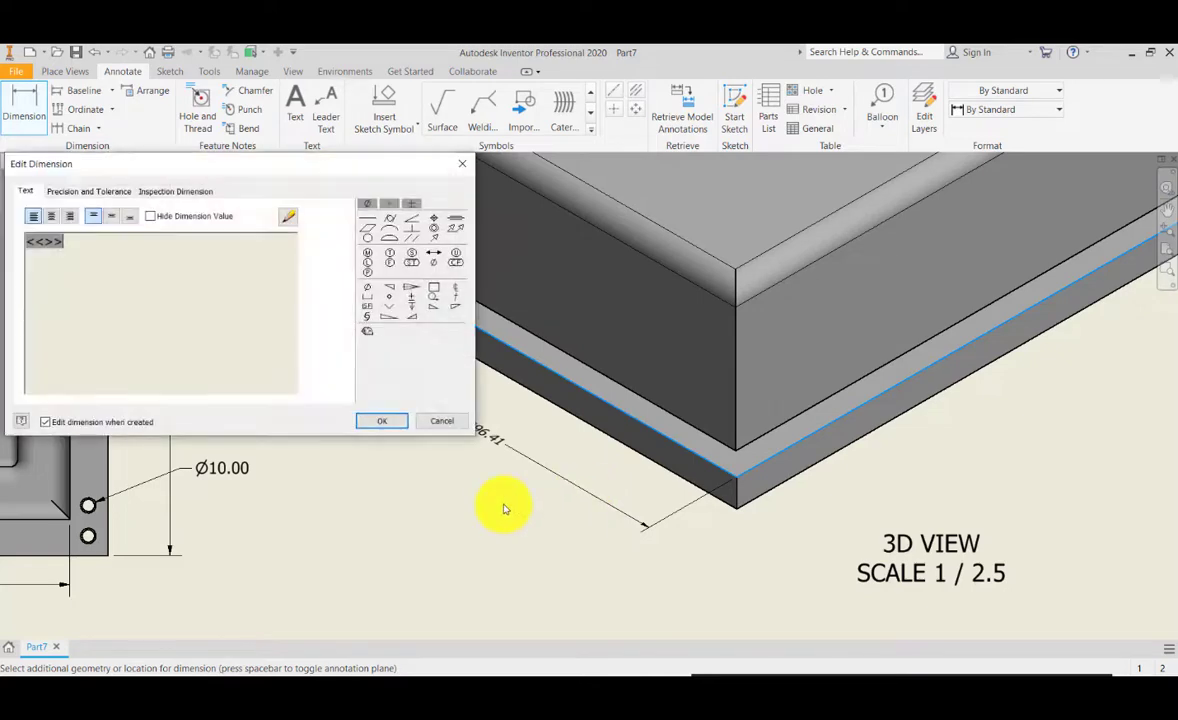
left_click(395, 427)
- Dimension the flange's thickness at its far right corner in the 3D view, placing the dimension just outside the corner
key("Home")
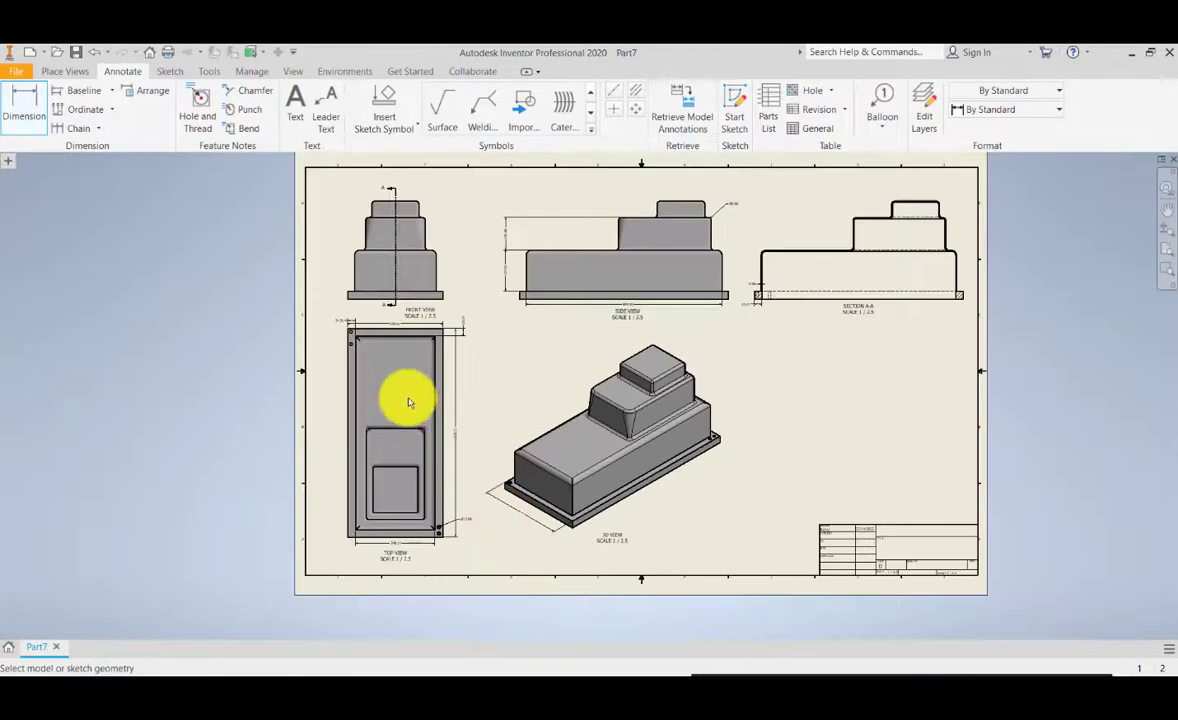
scroll(408, 402, "up", 5)
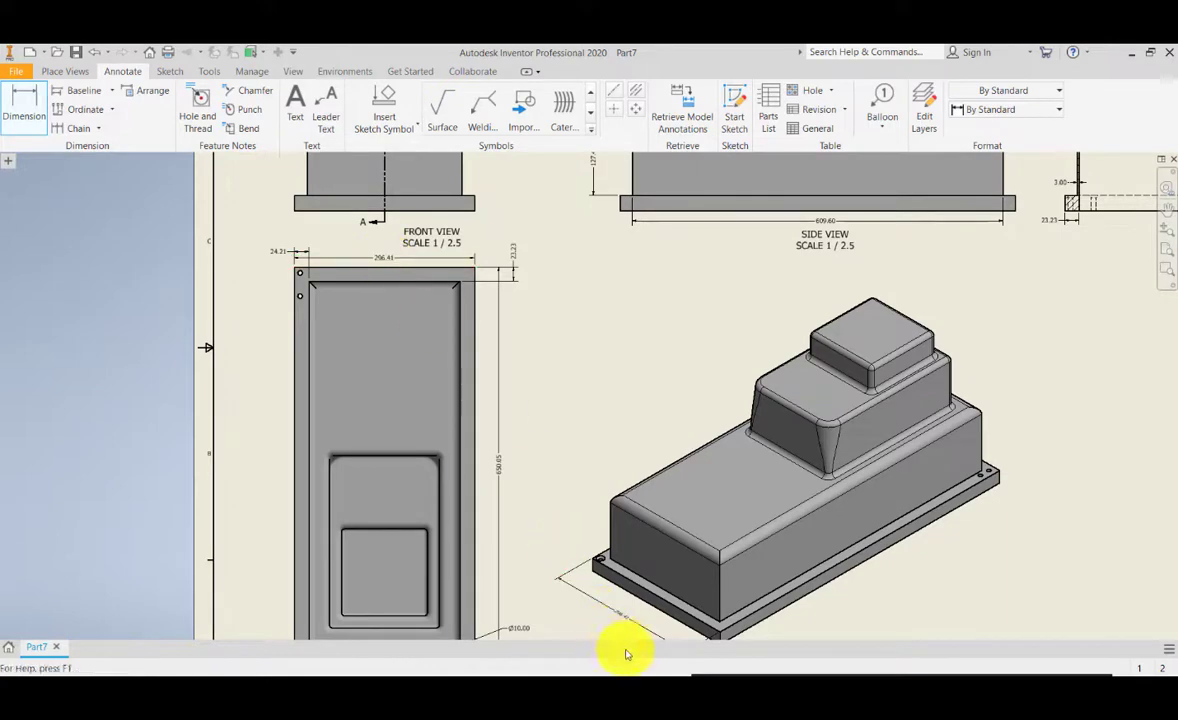
key("Home")
scroll(492, 443, "up", 10)
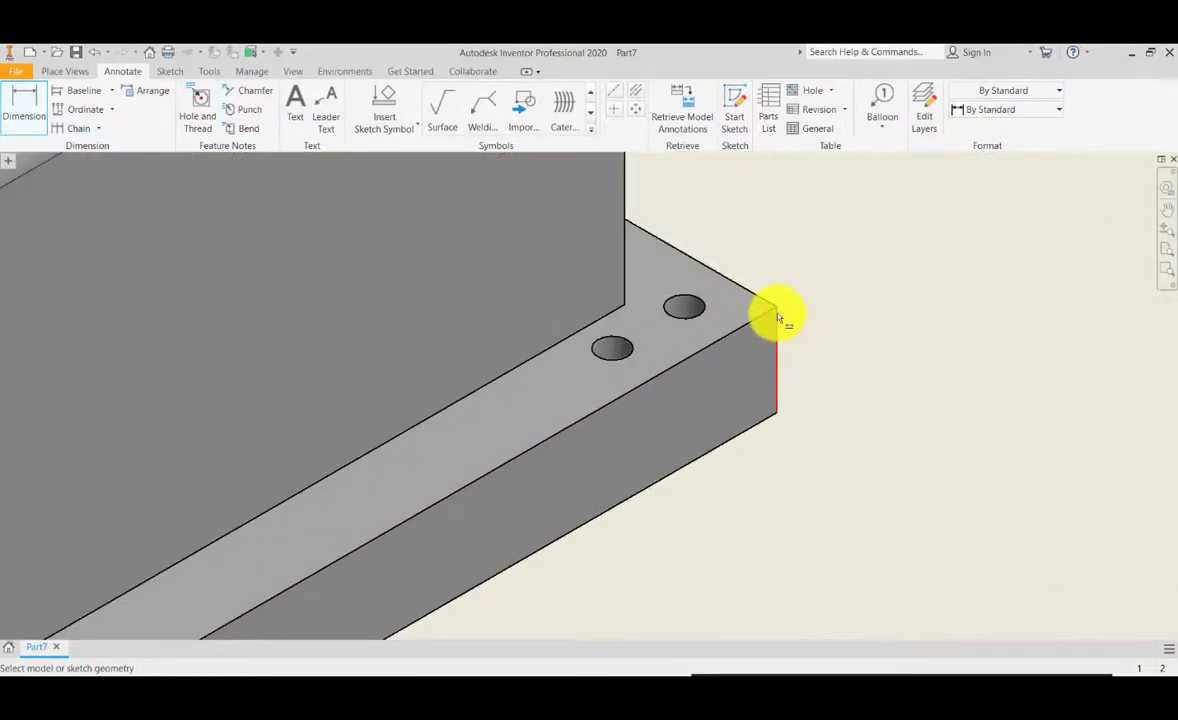
left_click(778, 316)
left_click(778, 412)
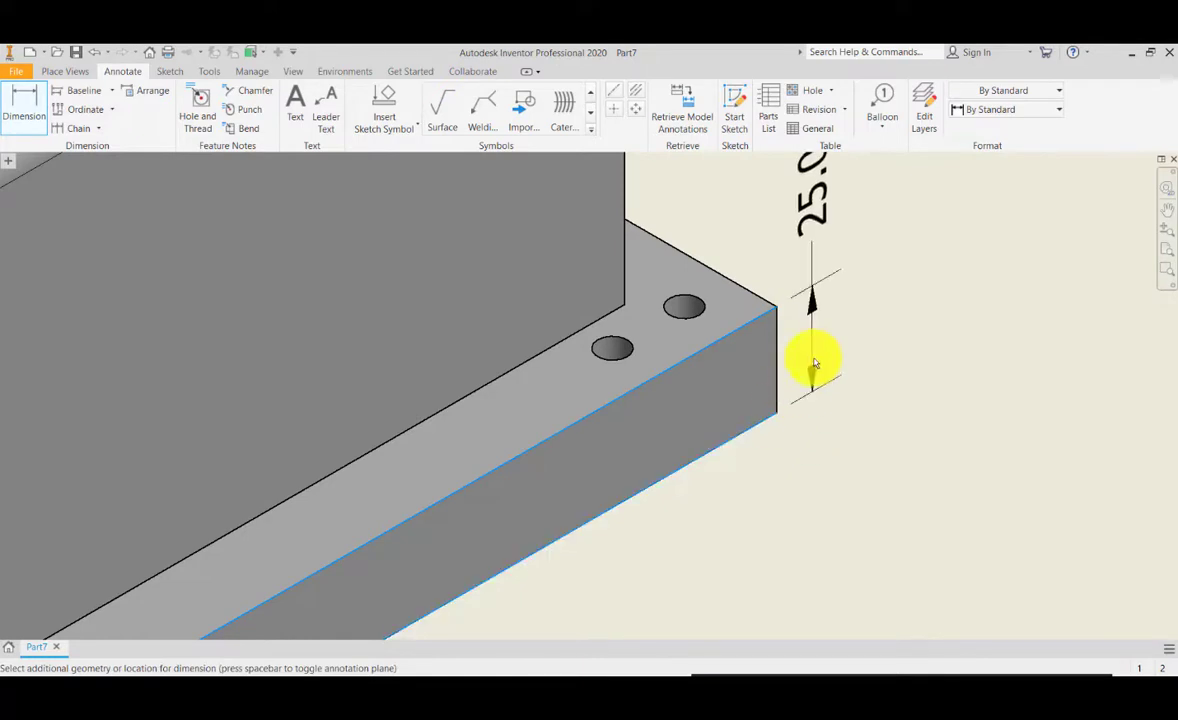
scroll(841, 363, "up", 5)
scroll(820, 386, "down", 4)
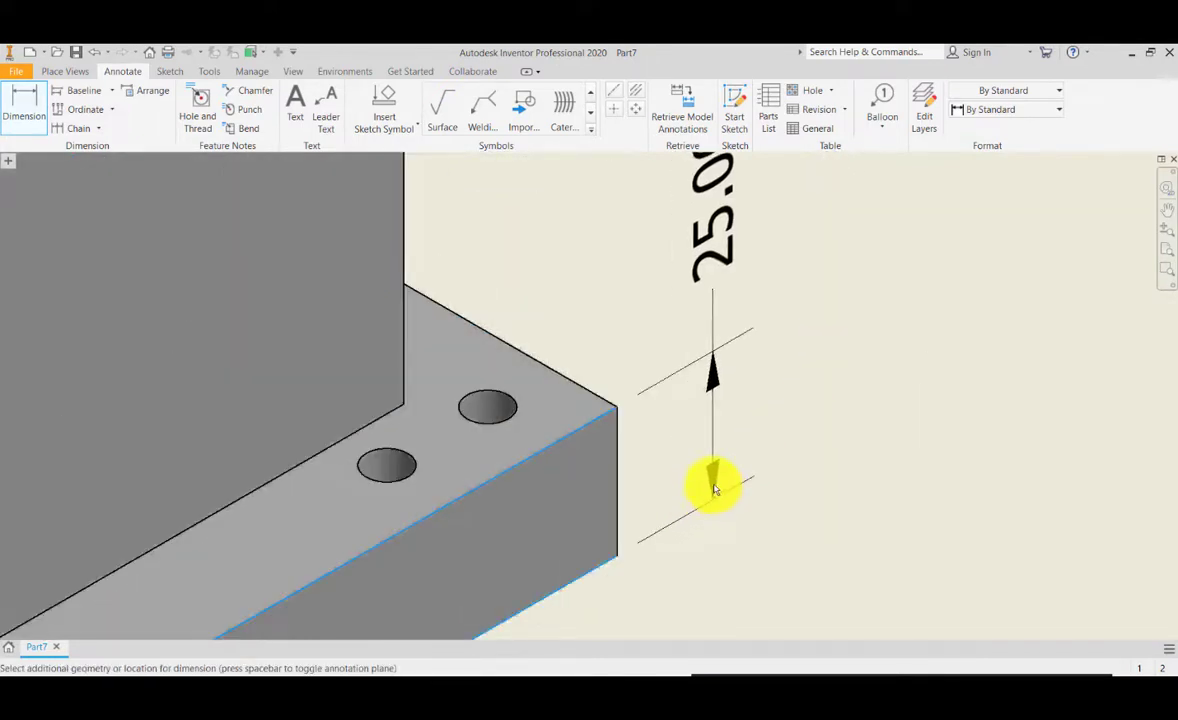
scroll(714, 489, "down", 5)
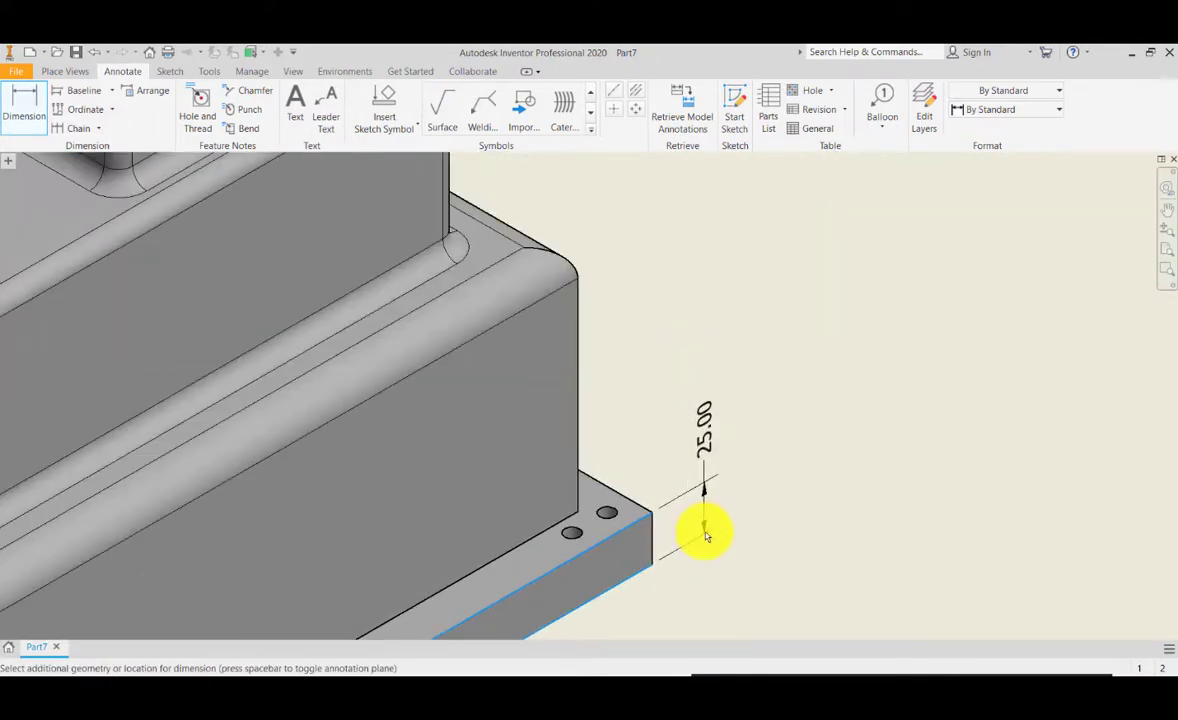
left_click(726, 496)
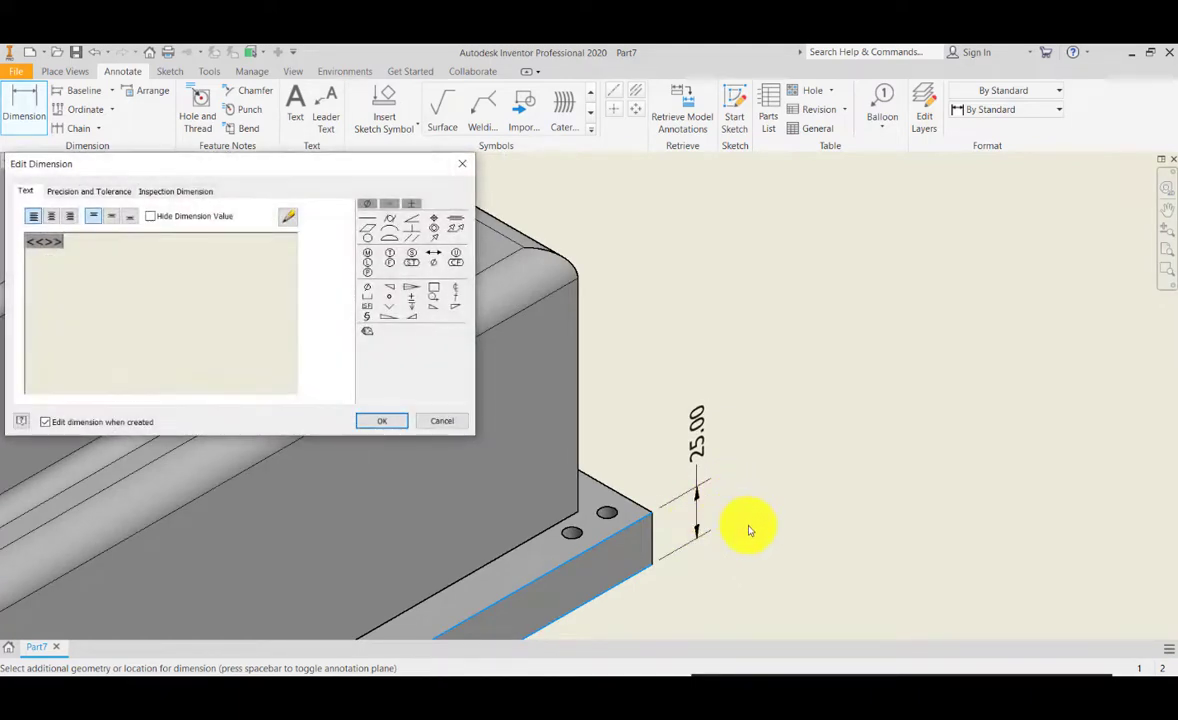
left_click(380, 421)
- Dimension the flange's thickness at the left end of the side view, placing the dimension in line below the 127.40 height dimension
scroll(600, 492, "down", 6)
scroll(608, 496, "up", 3)
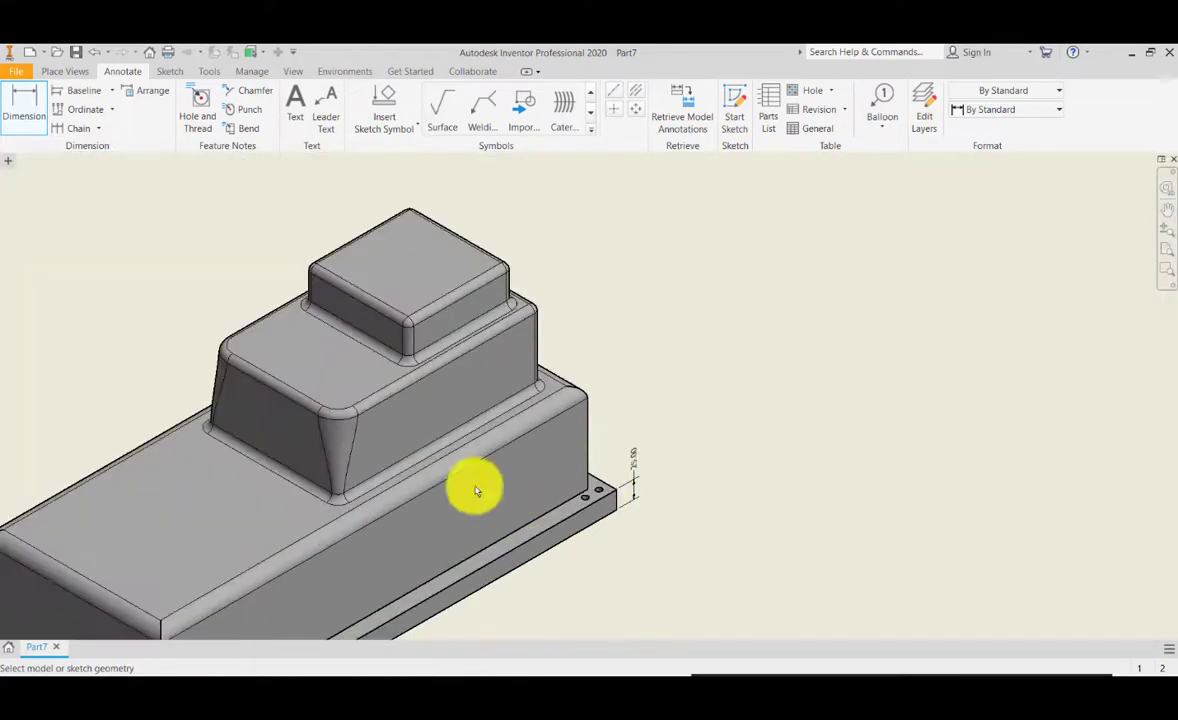
middle_click_drag(485, 490, 798, 626)
scroll(663, 555, "down", 3)
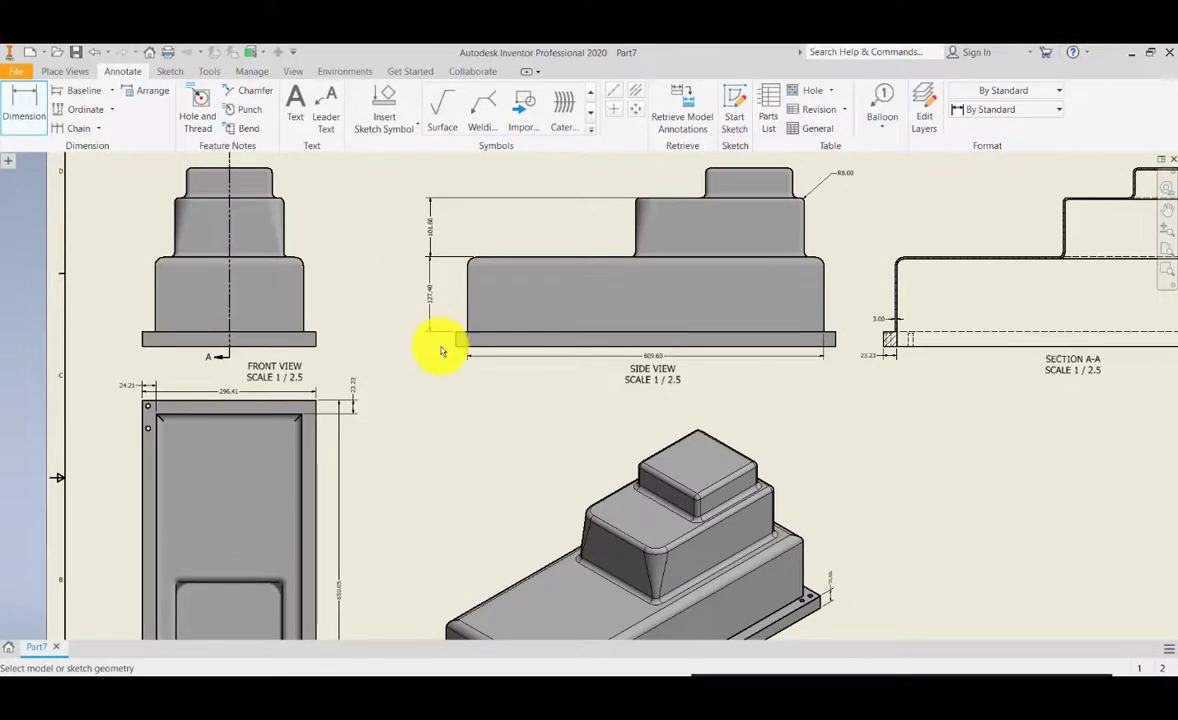
scroll(446, 337, "up", 5)
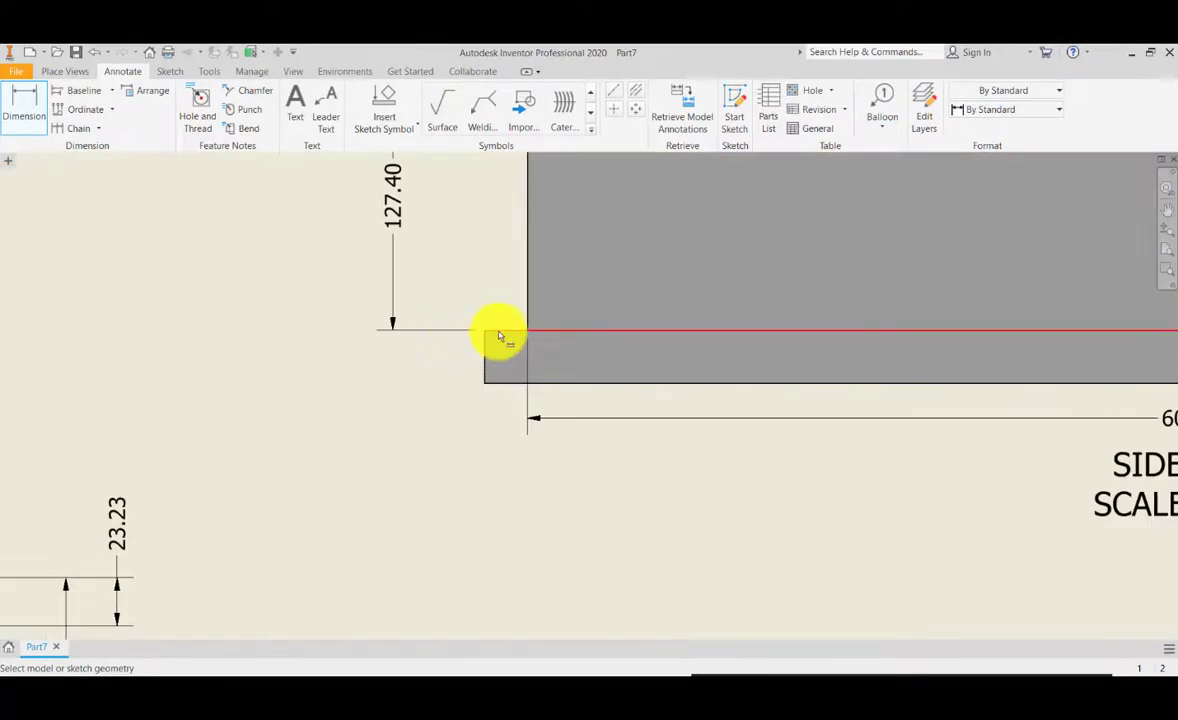
left_click(500, 331)
left_click(507, 386)
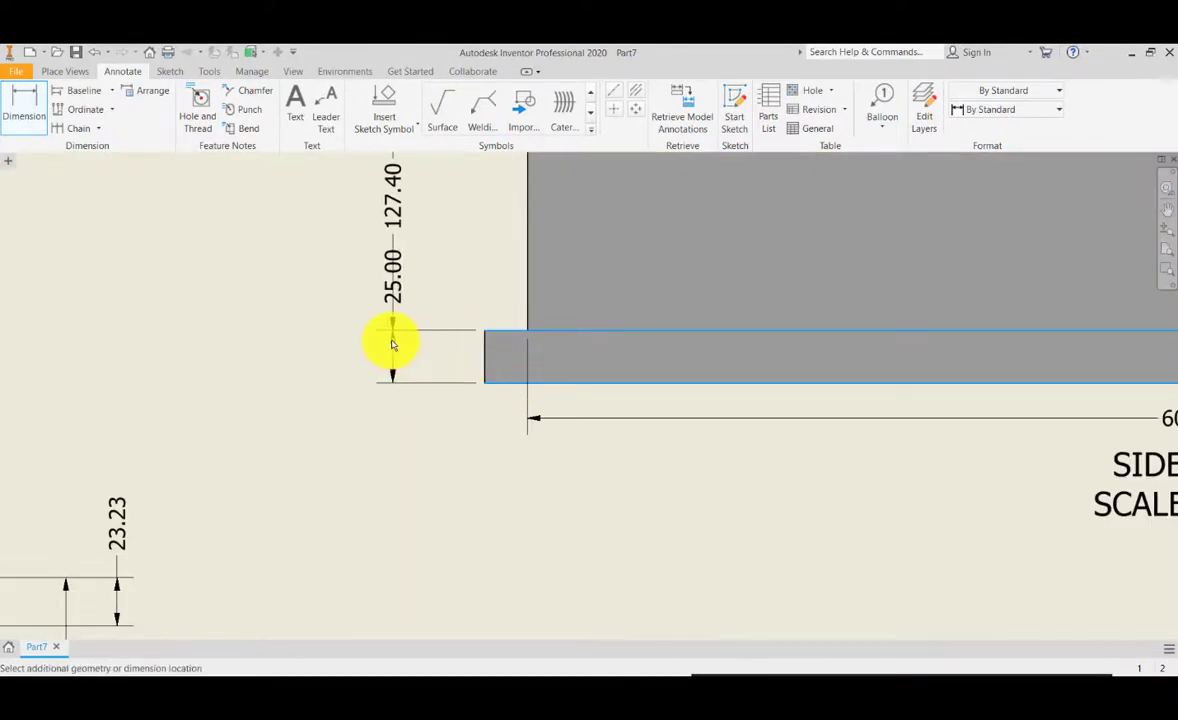
left_click(403, 398)
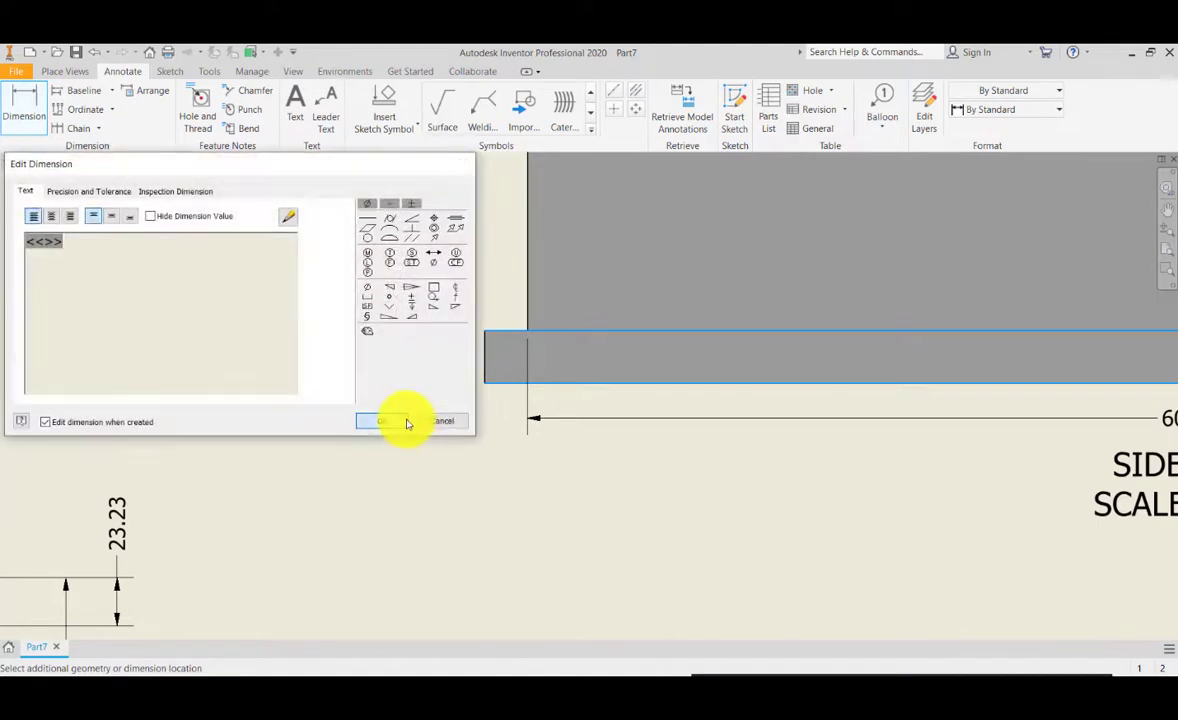
left_click(406, 422)
scroll(373, 307, "down", 3)
scroll(384, 300, "up", 4)
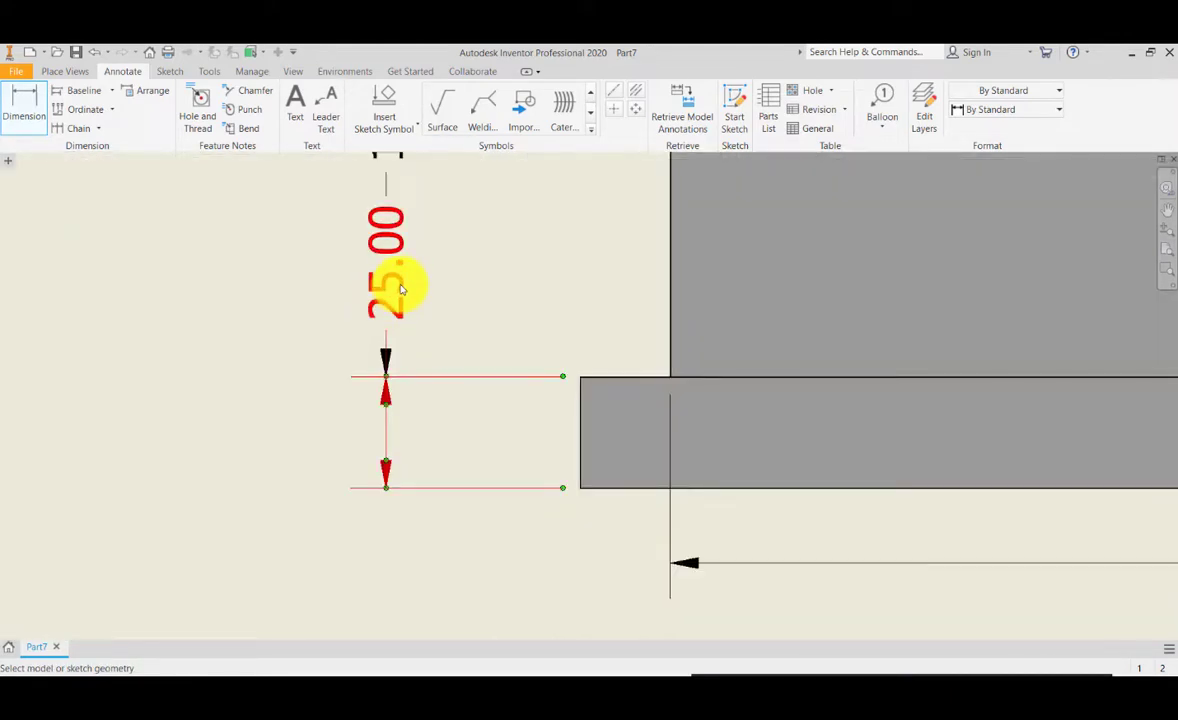
double_click(400, 289)
left_click(450, 421)
- Move the side view's flange thickness text below its dimension line, away from the 127.40 text
mouse_move(434, 270)
middle_mouse_down()
mouse_move(518, 350)
mouse_move(528, 494)
mouse_move(521, 389)
mouse_move(500, 460)
middle_mouse_up()
scroll(536, 358, "down", 2)
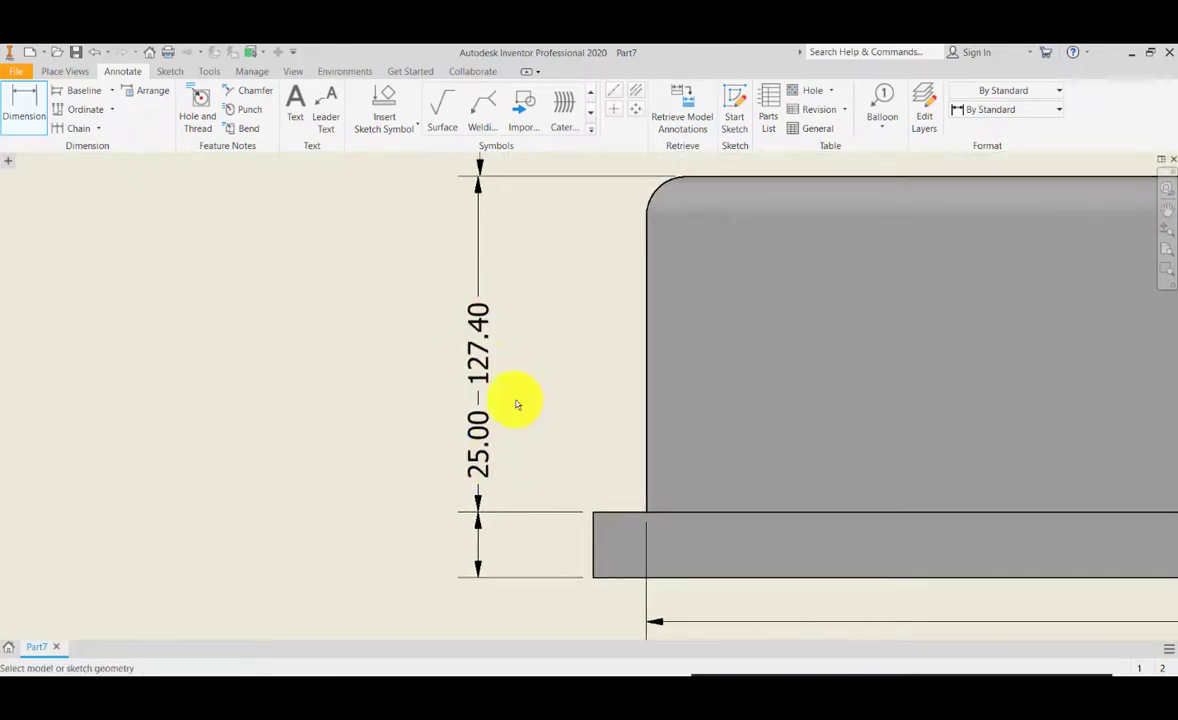
middle_click_drag(481, 392, 426, 384)
middle_click_drag(410, 460, 452, 389)
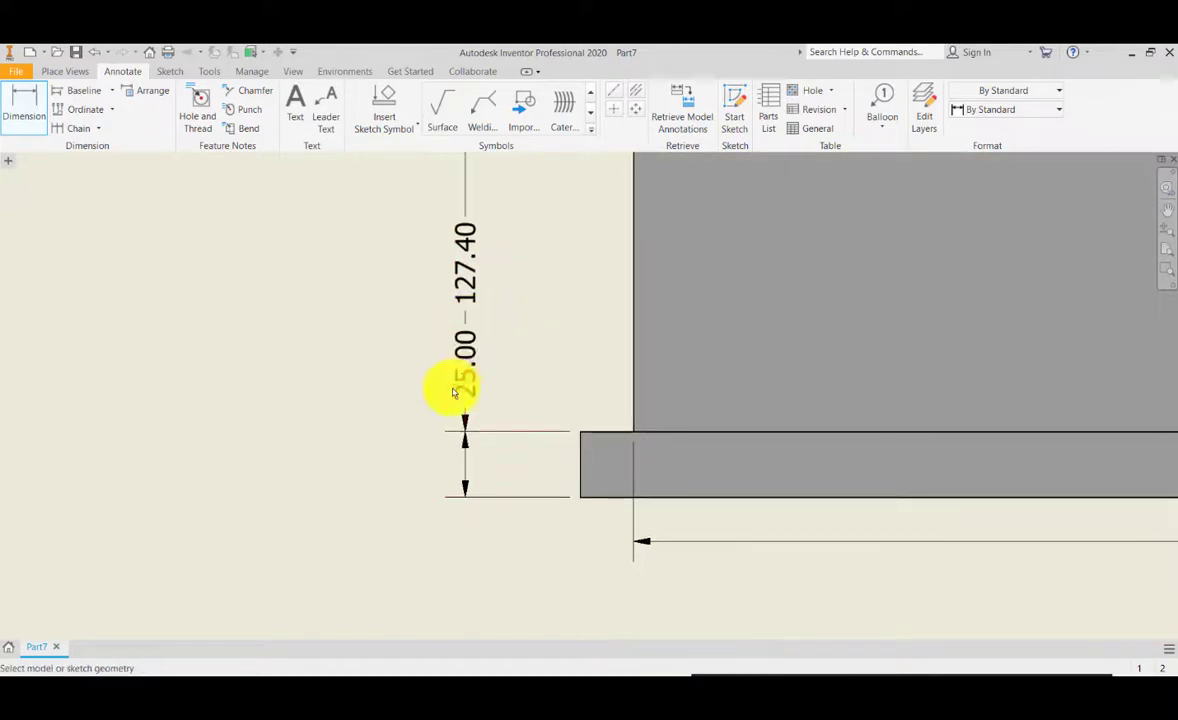
scroll(451, 389, "down", 2)
scroll(451, 389, "up", 4)
key("Escape")
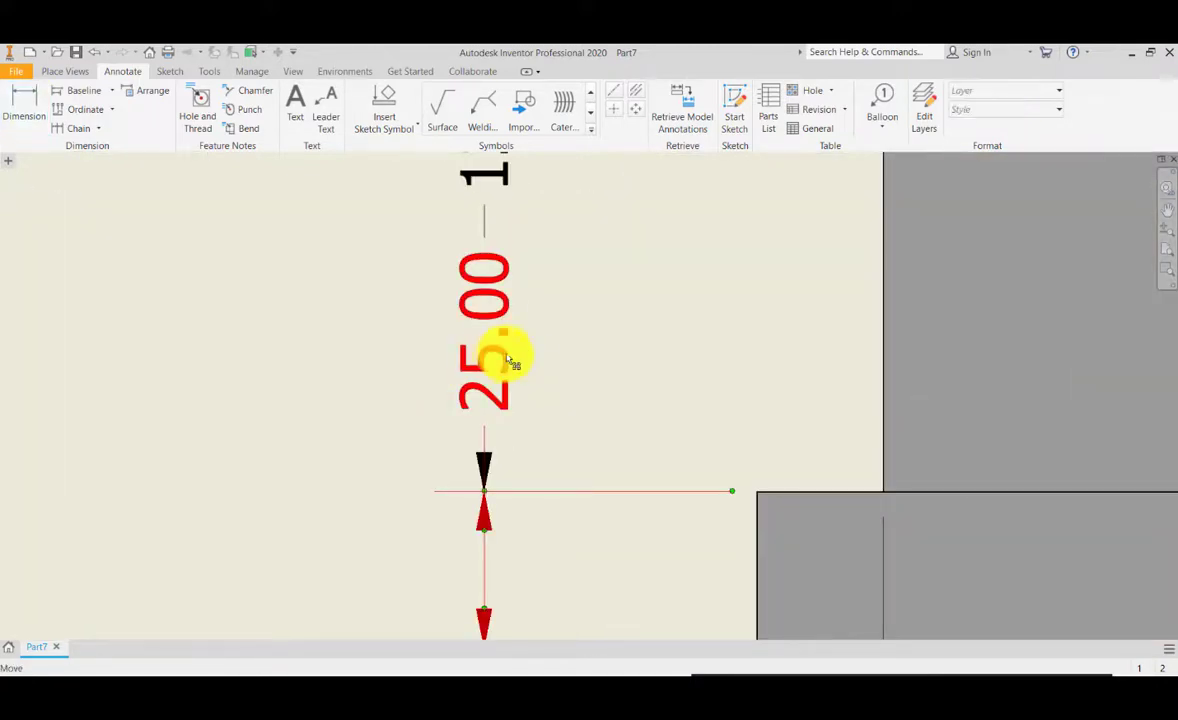
scroll(490, 355, "down", 3)
scroll(487, 360, "up", 2)
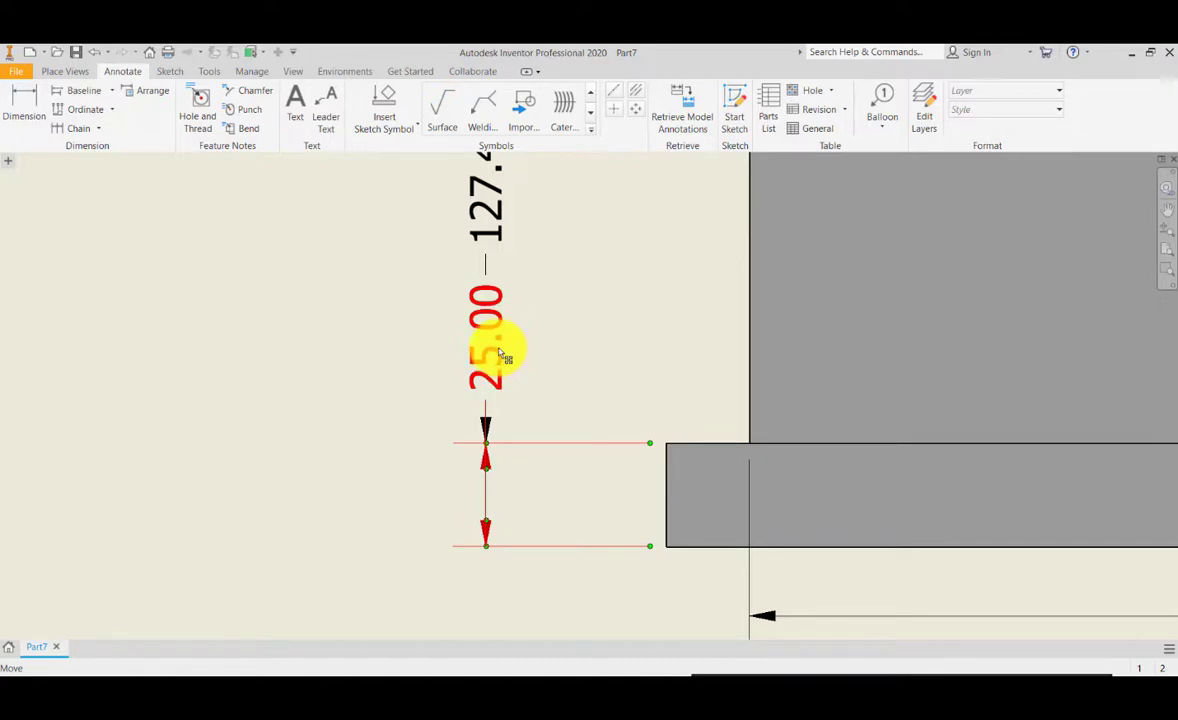
mouse_move(501, 353)
left_mouse_down()
mouse_move(547, 526)
mouse_move(455, 600)
left_mouse_up()
scroll(400, 538, "down", 3)
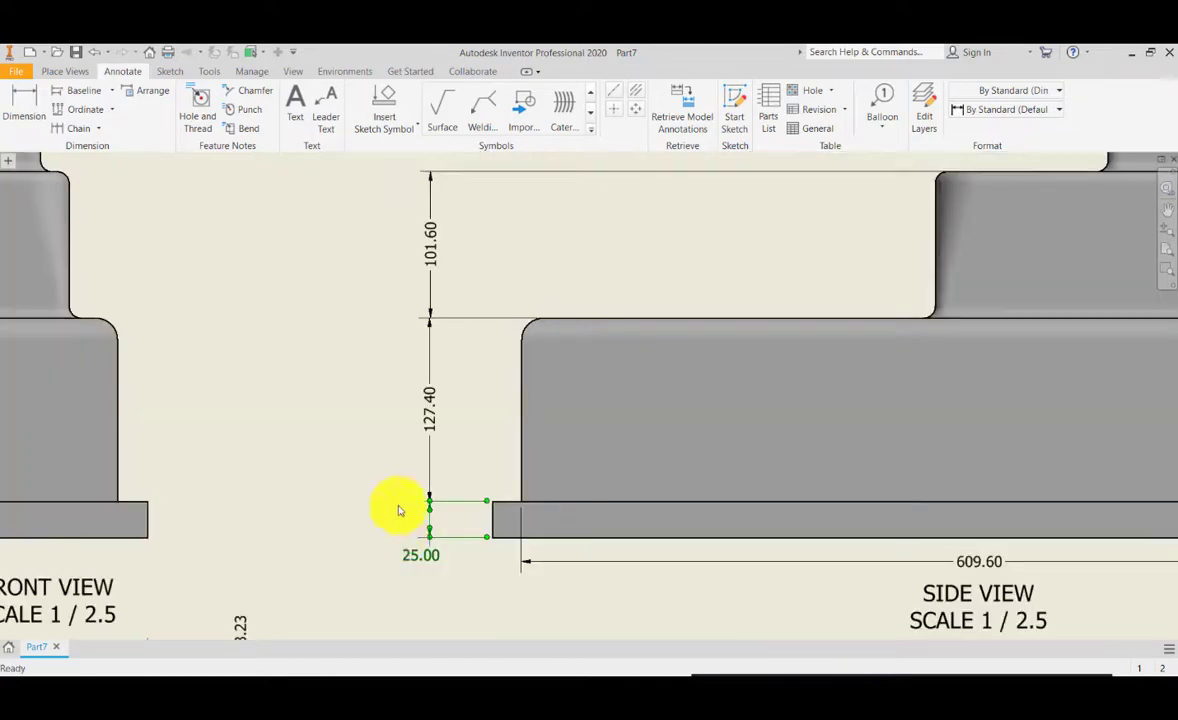
- Show the model browser and expand the part's feature lists under the front view and the 3D view
middle_click_drag(399, 511, 408, 452)
mouse_move(434, 386)
middle_mouse_down()
mouse_move(534, 324)
mouse_move(489, 465)
mouse_move(423, 381)
middle_mouse_up()
scroll(450, 479, "down", 5)
scroll(450, 479, "up", 4)
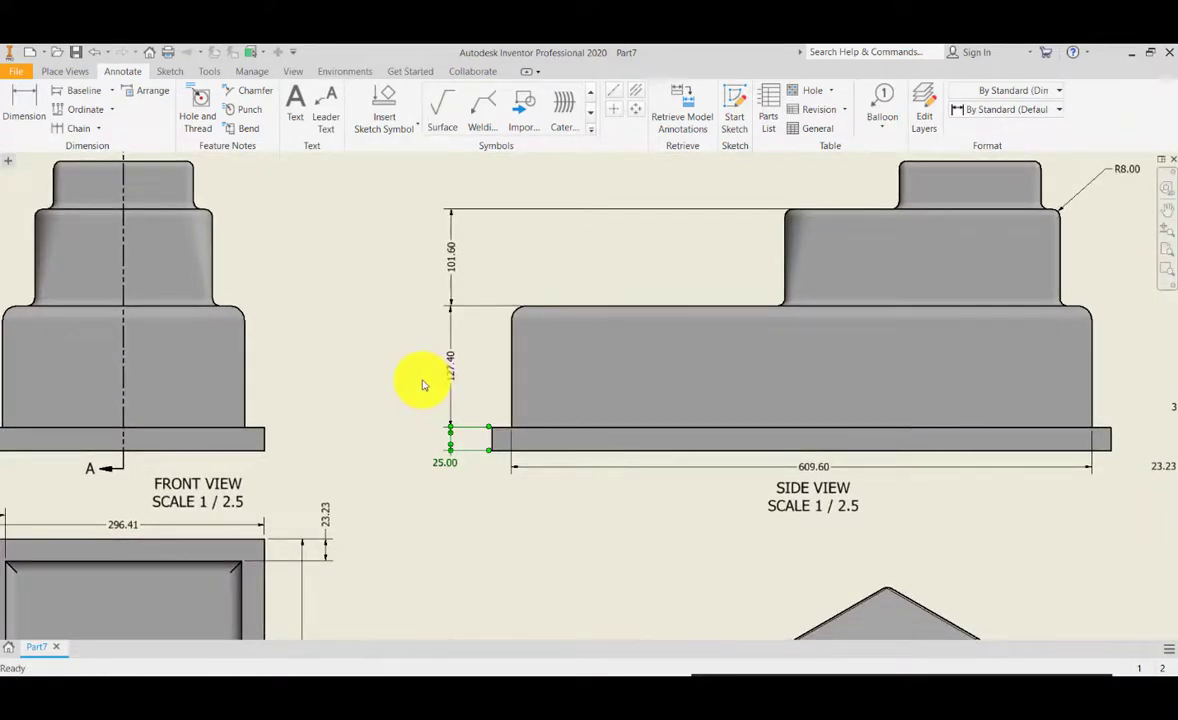
mouse_move(448, 390)
middle_mouse_down()
mouse_move(513, 481)
mouse_move(912, 544)
mouse_move(571, 508)
mouse_move(893, 368)
middle_mouse_up()
scroll(760, 500, "down", 4)
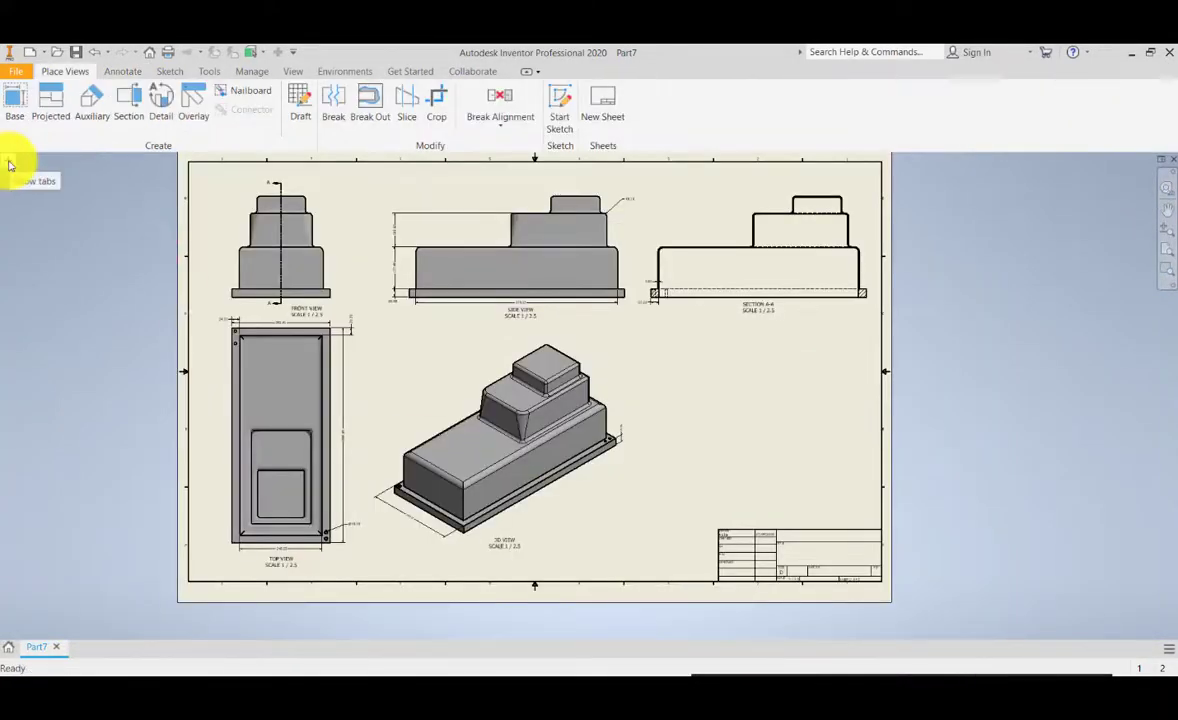
left_click(9, 165)
left_click(27, 180)
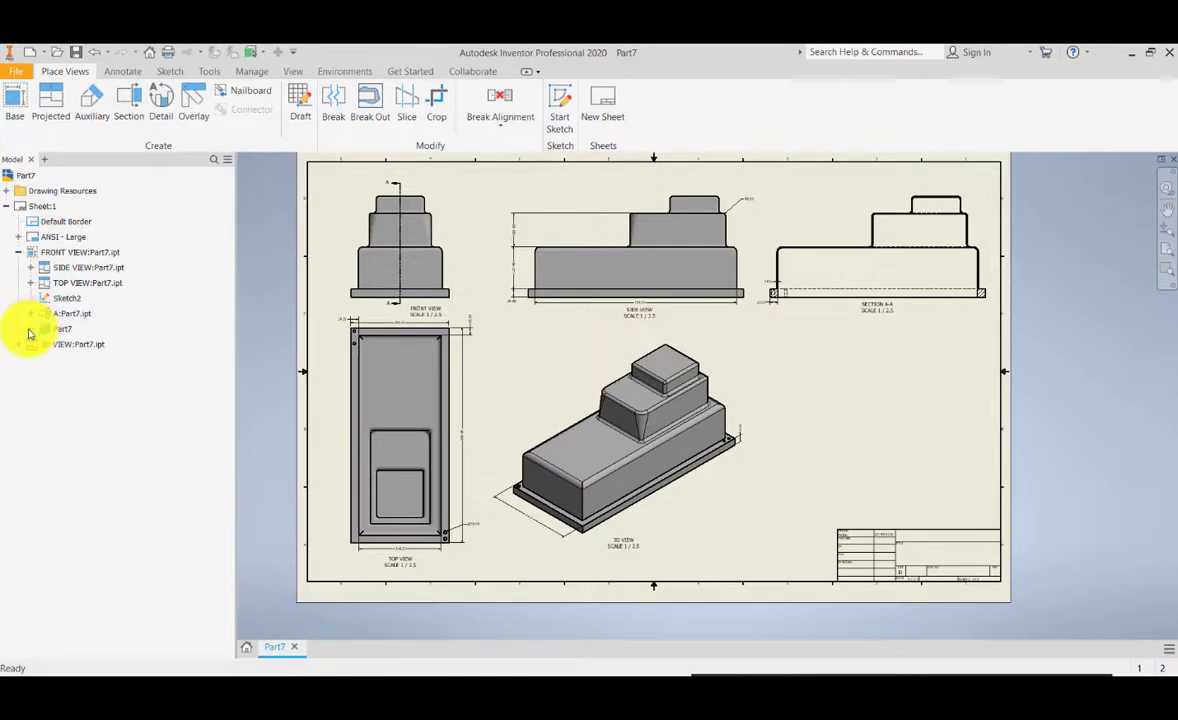
left_click(31, 329)
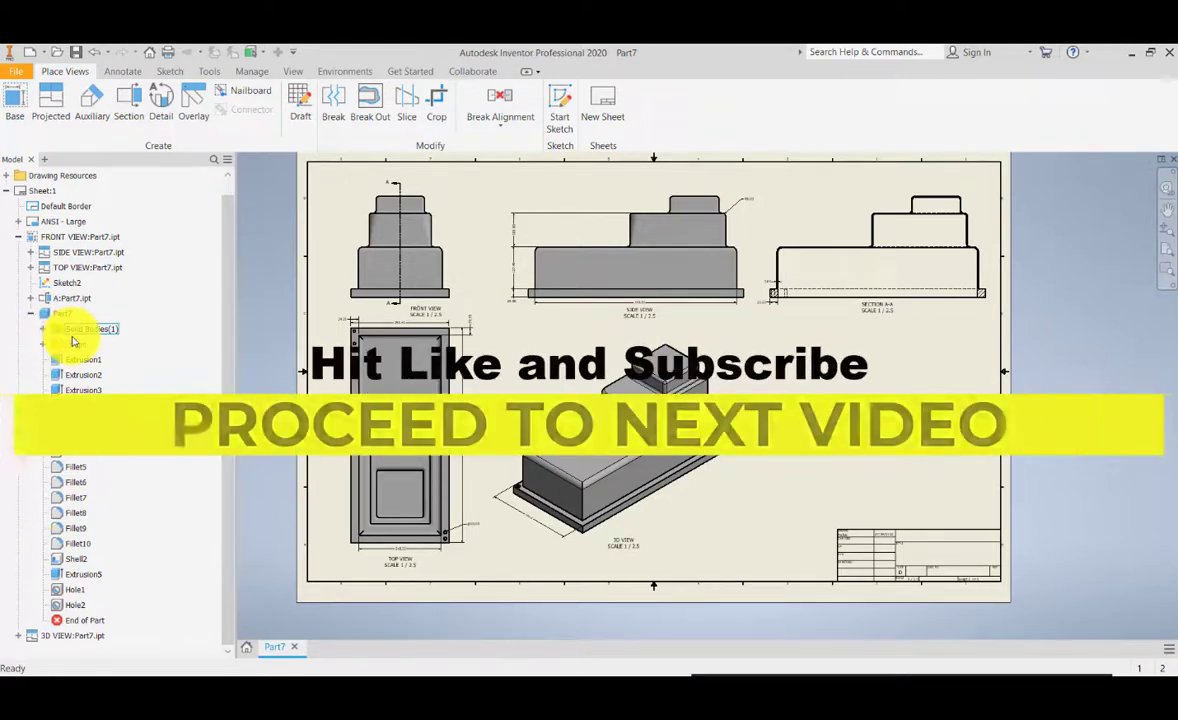
left_click(18, 636)
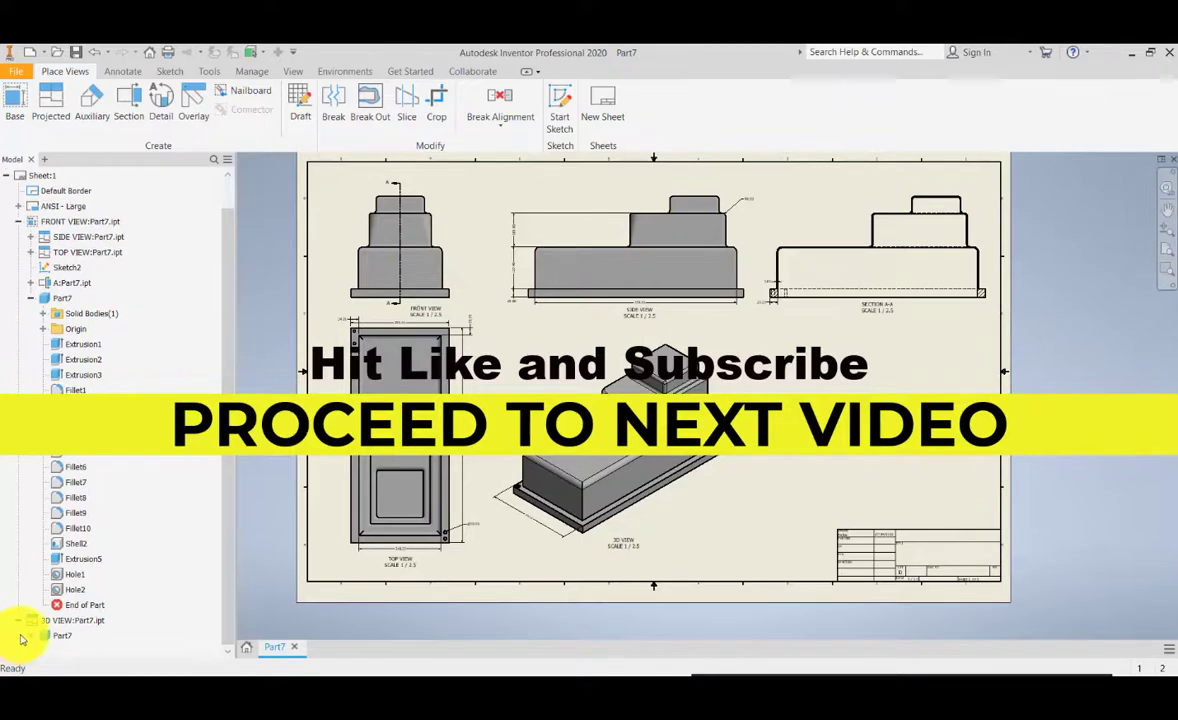
left_click(30, 637)
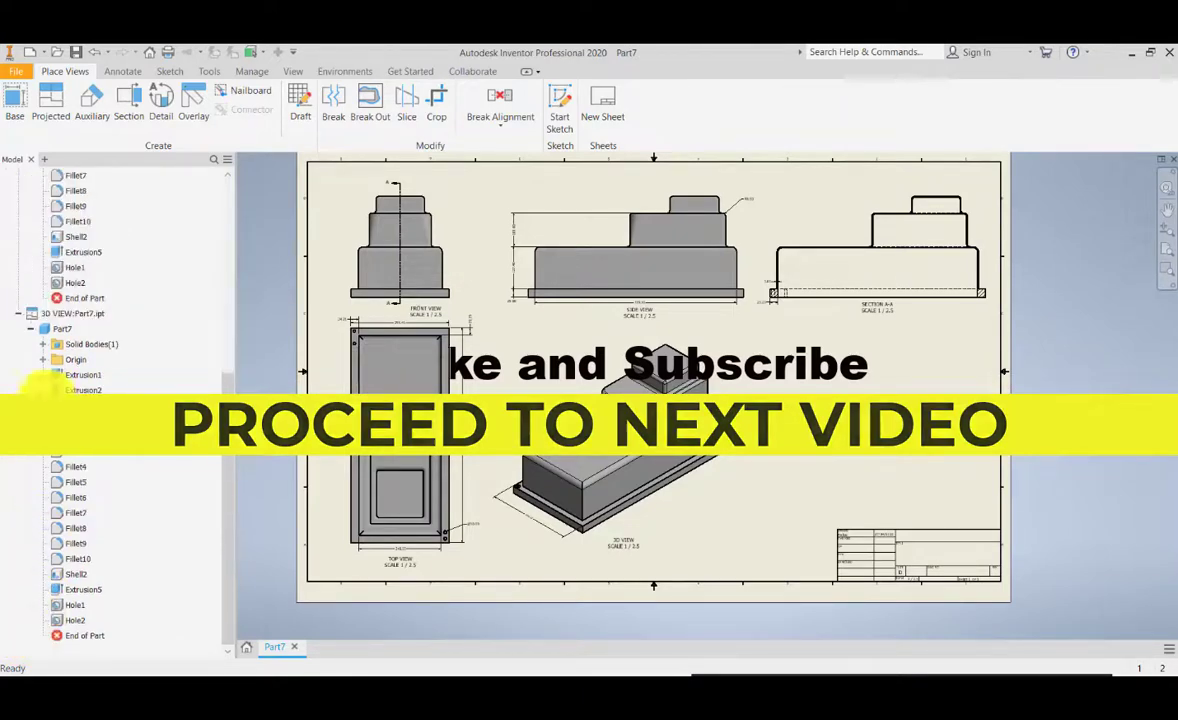